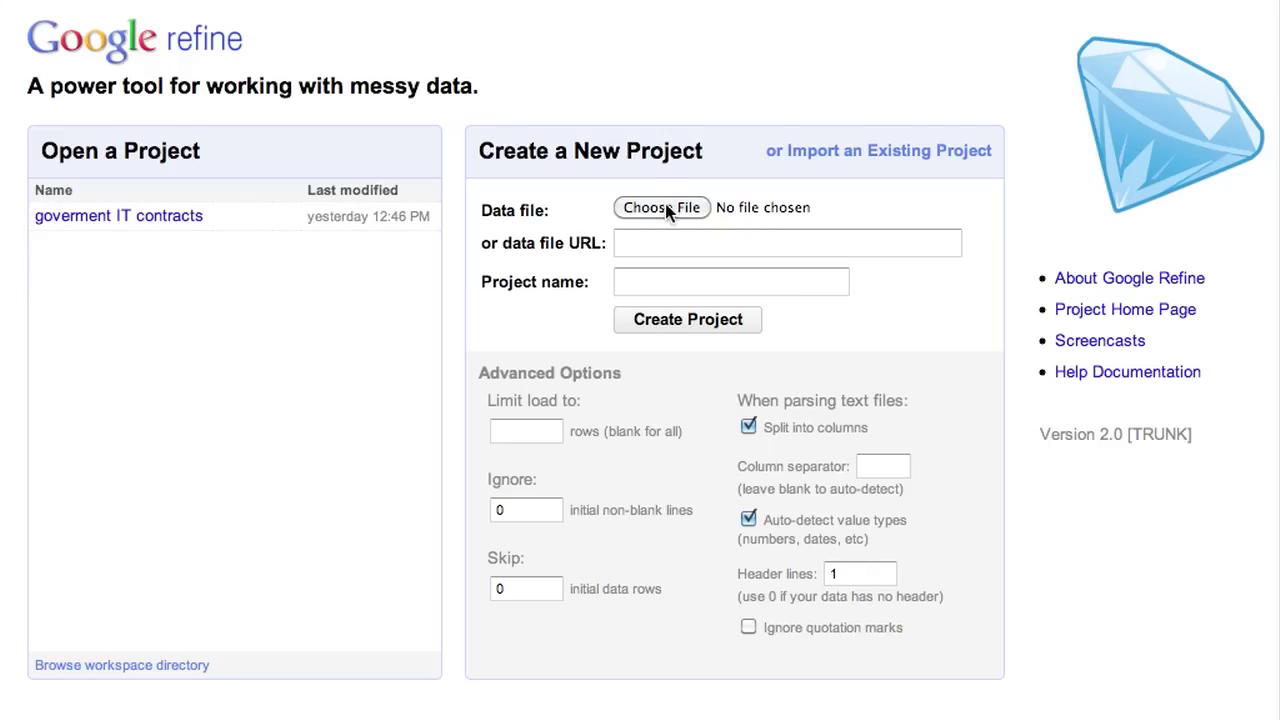
Create a project from actresses.txt with column splitting turned off and 0 header lines
left_click(666, 211)
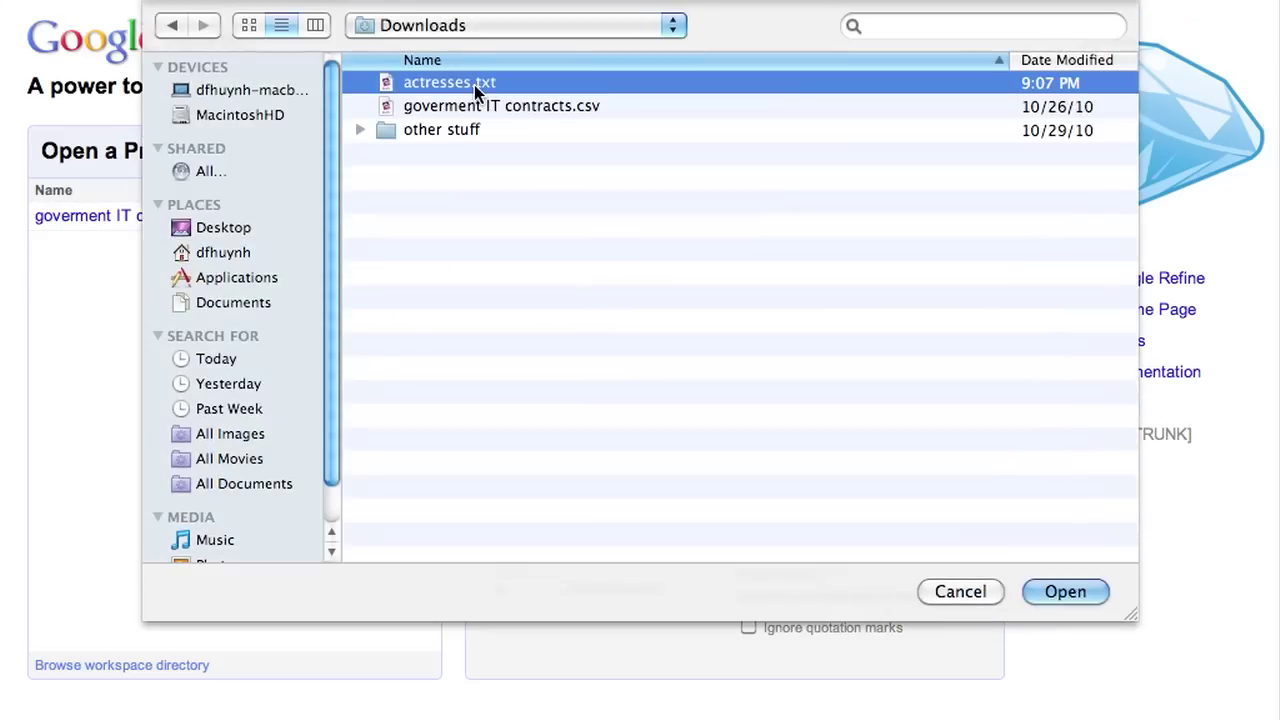
double_click(474, 85)
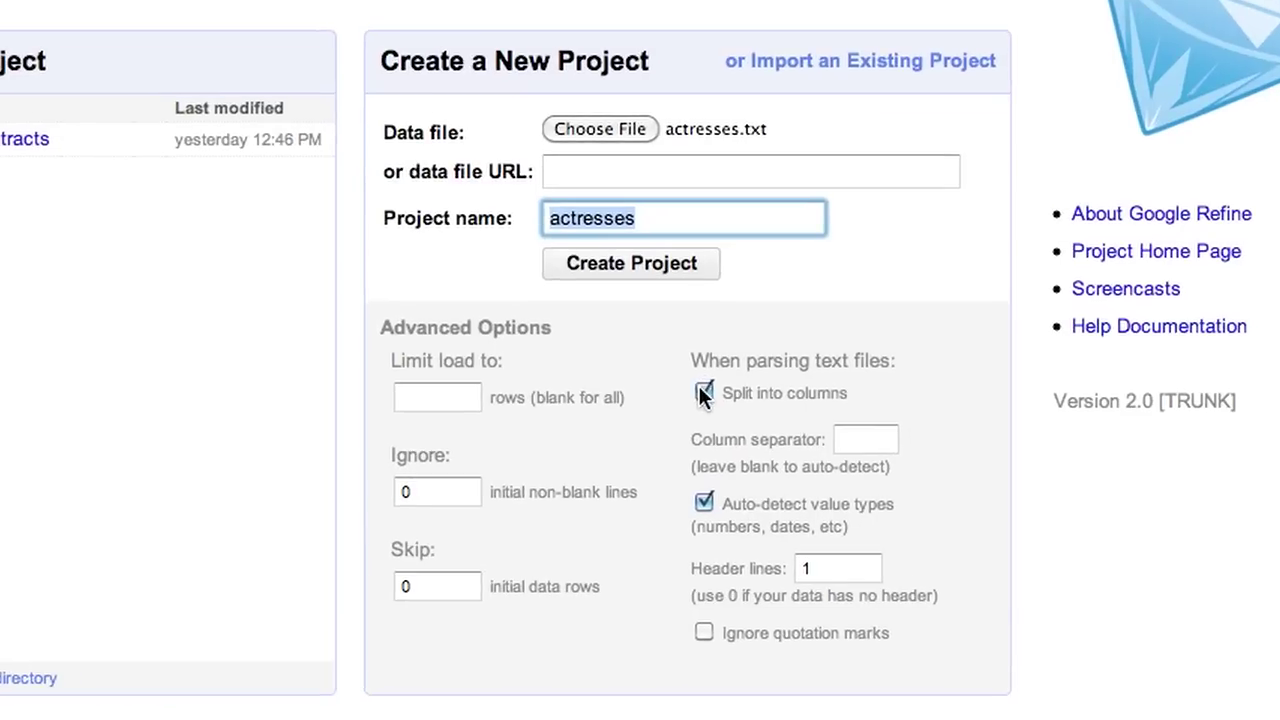
left_click(703, 393)
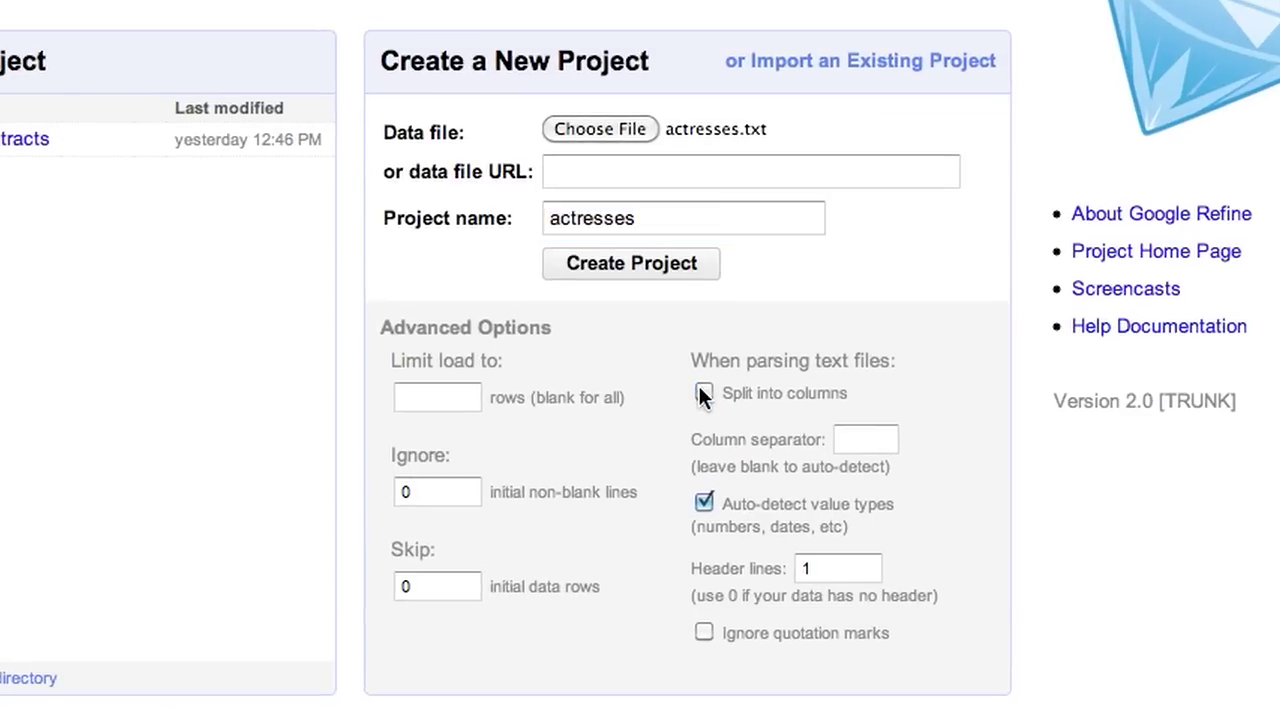
double_click(826, 570)
type("0")
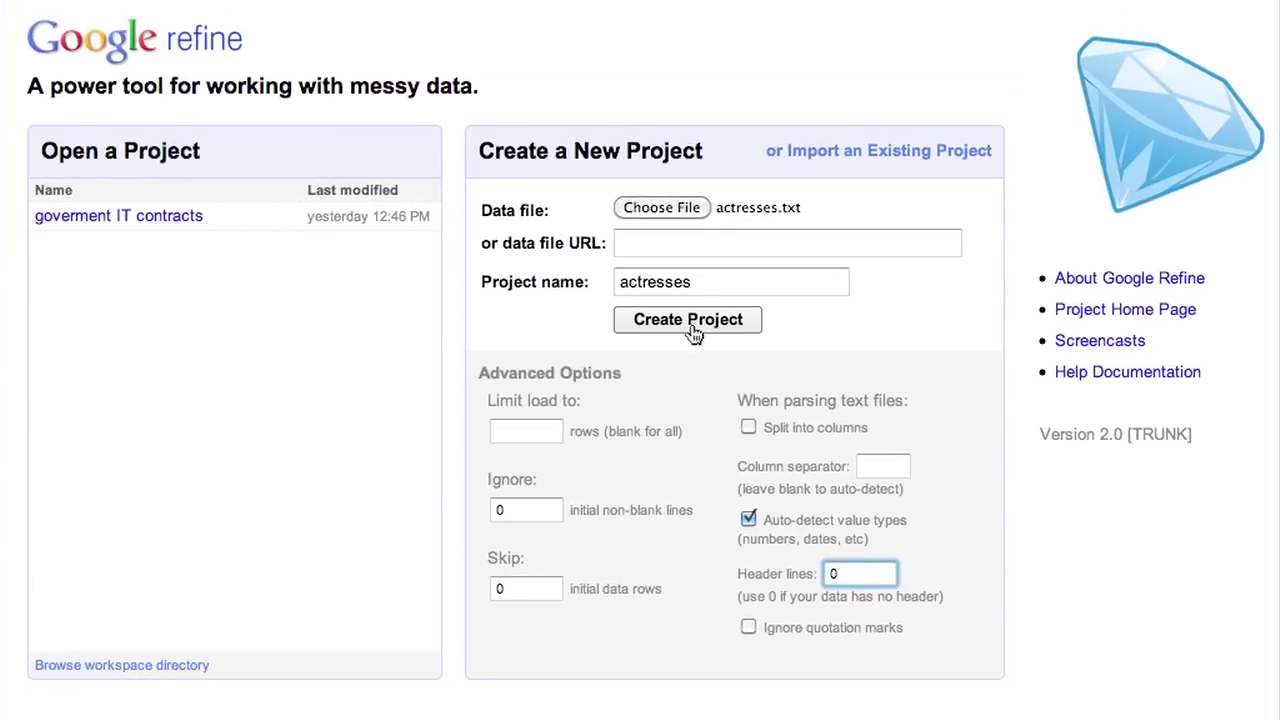
left_click(642, 274)
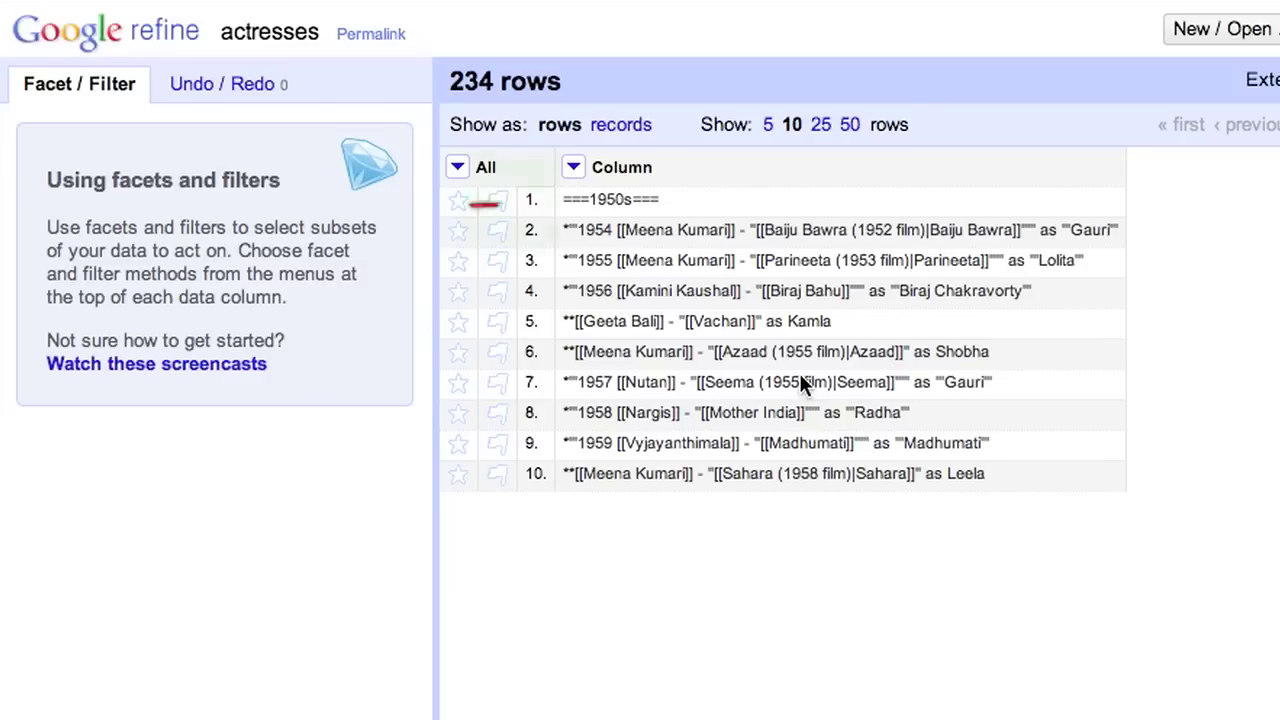
Use a text filter on Column to remove all rows containing "===", and close the filter
left_click(574, 168)
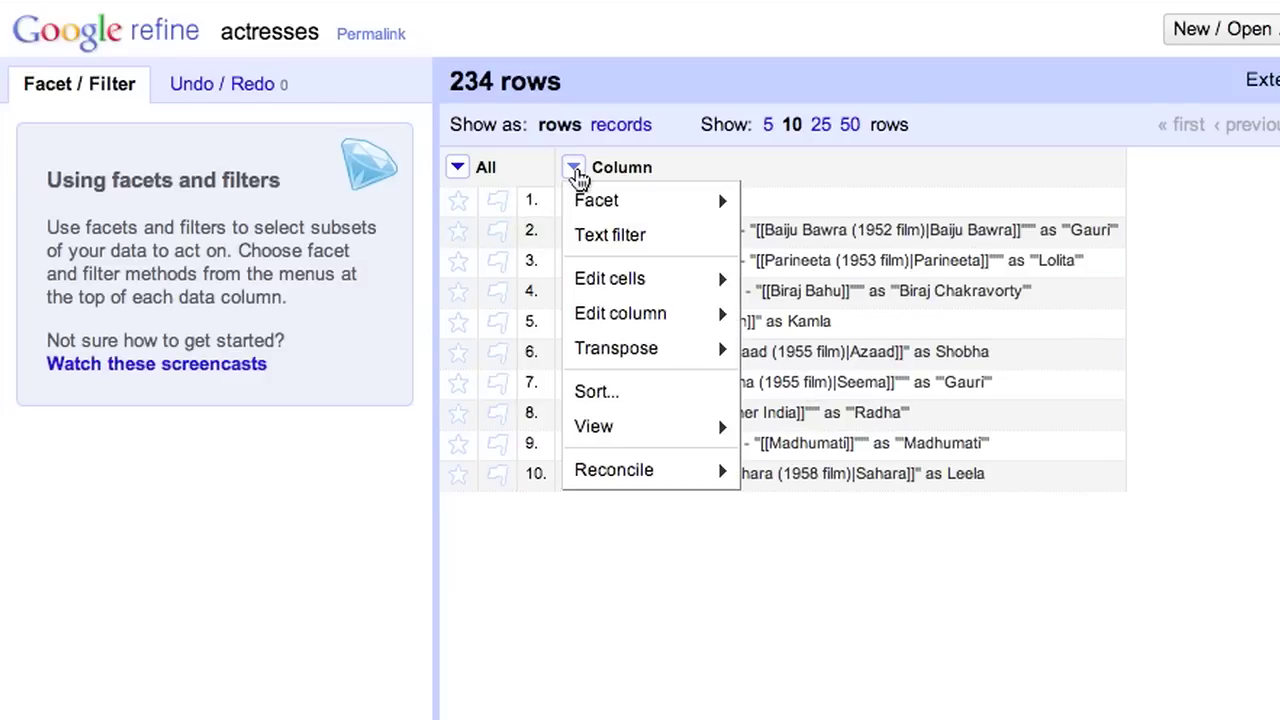
left_click(608, 236)
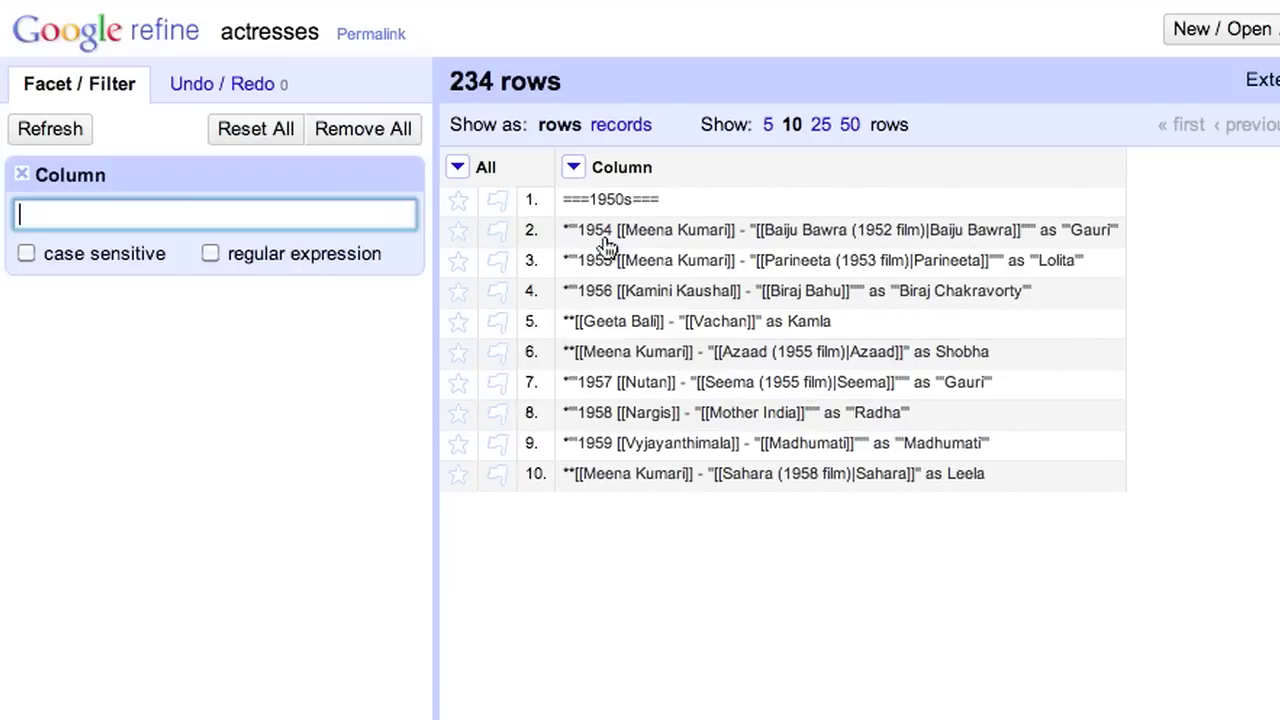
type("===")
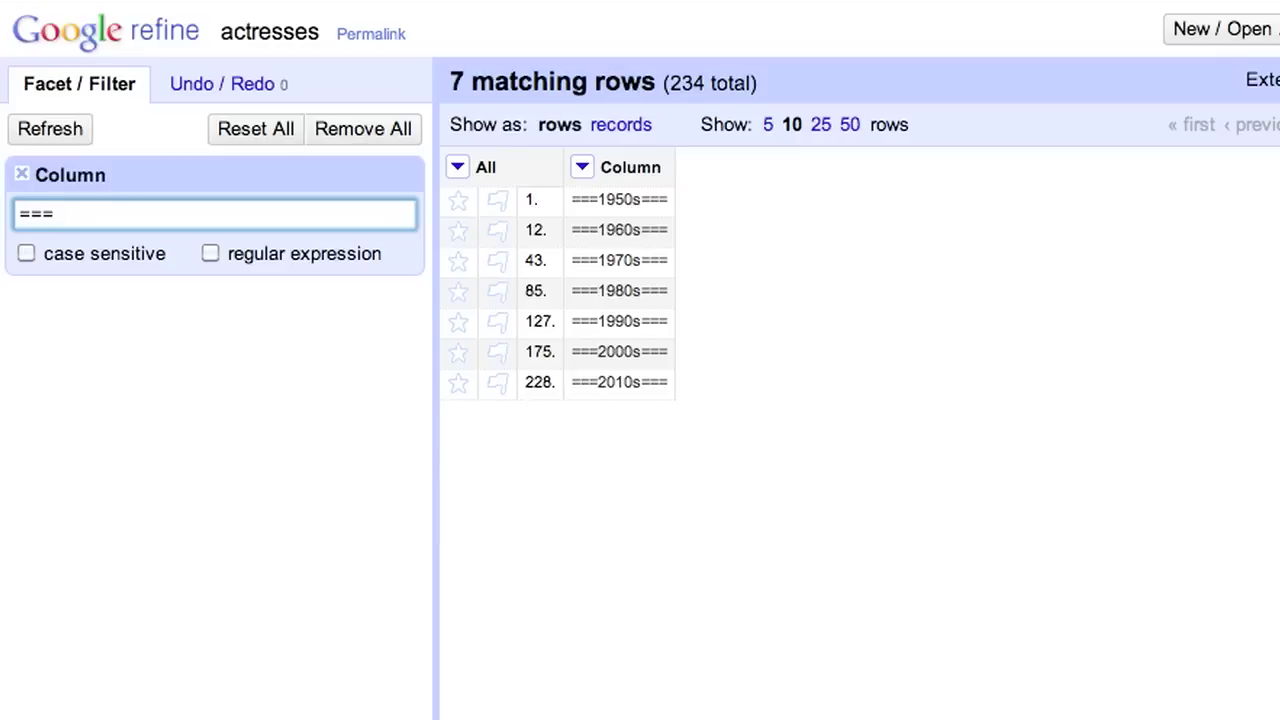
left_click(457, 170)
mouse_move(555, 249)
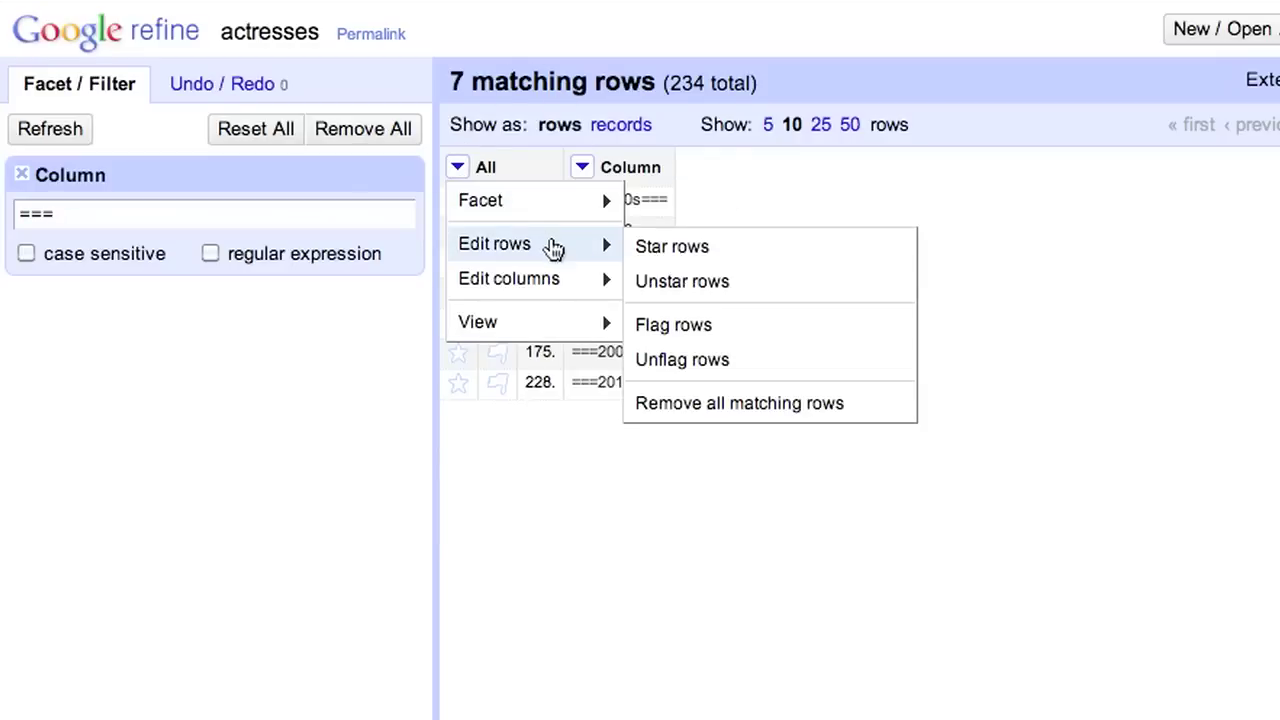
left_click(740, 421)
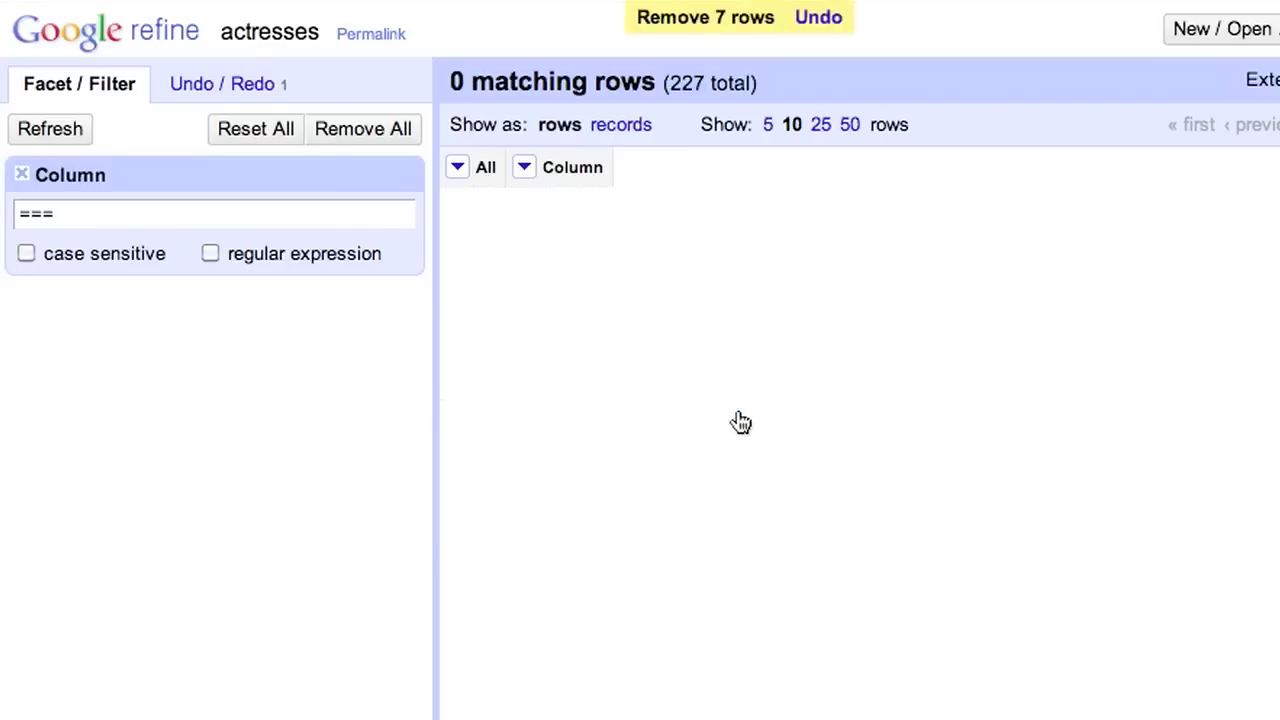
left_click(23, 178)
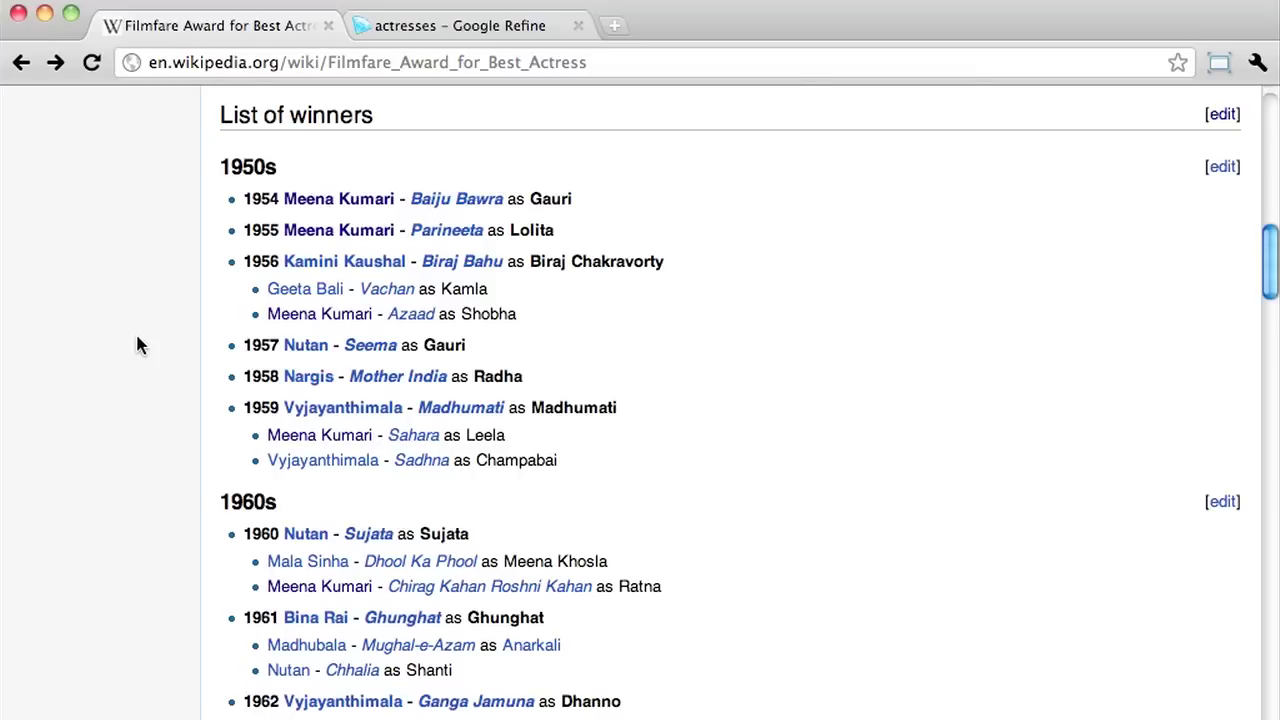
Back in the Google Refine project, transform the cells of Column with the expression value.replace("'''", "")
left_click(404, 30)
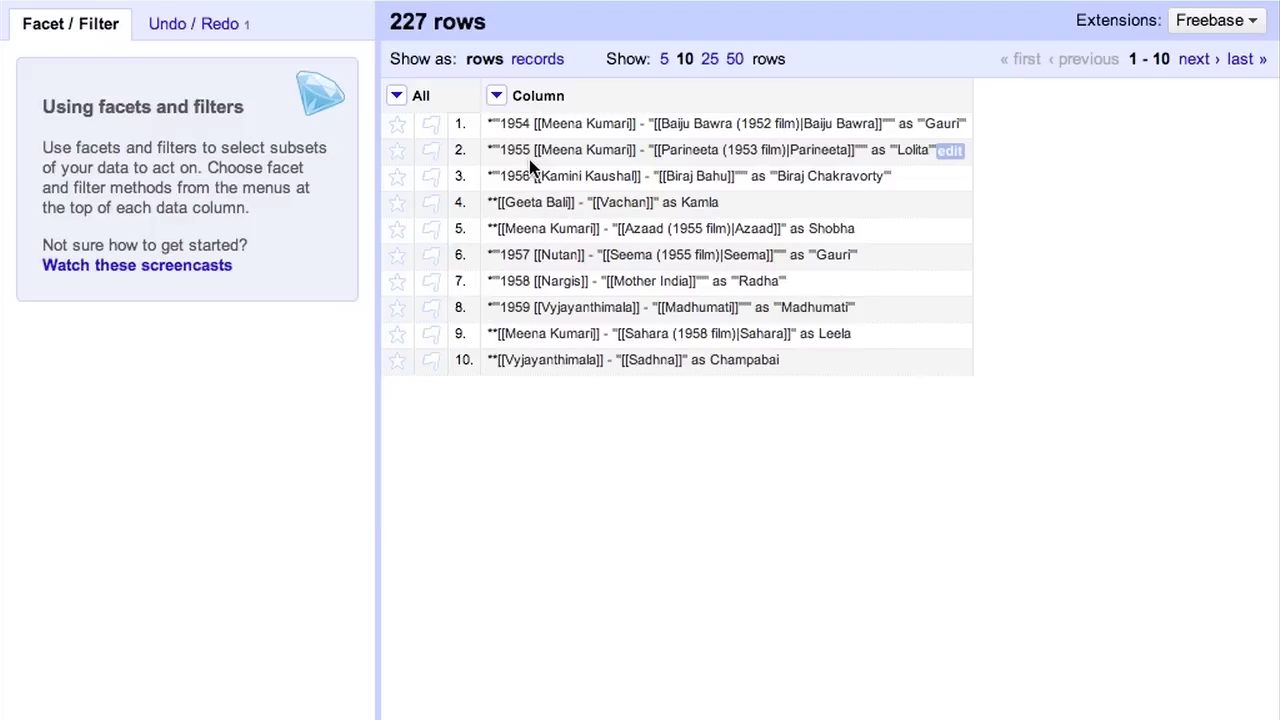
left_click(496, 97)
mouse_move(580, 197)
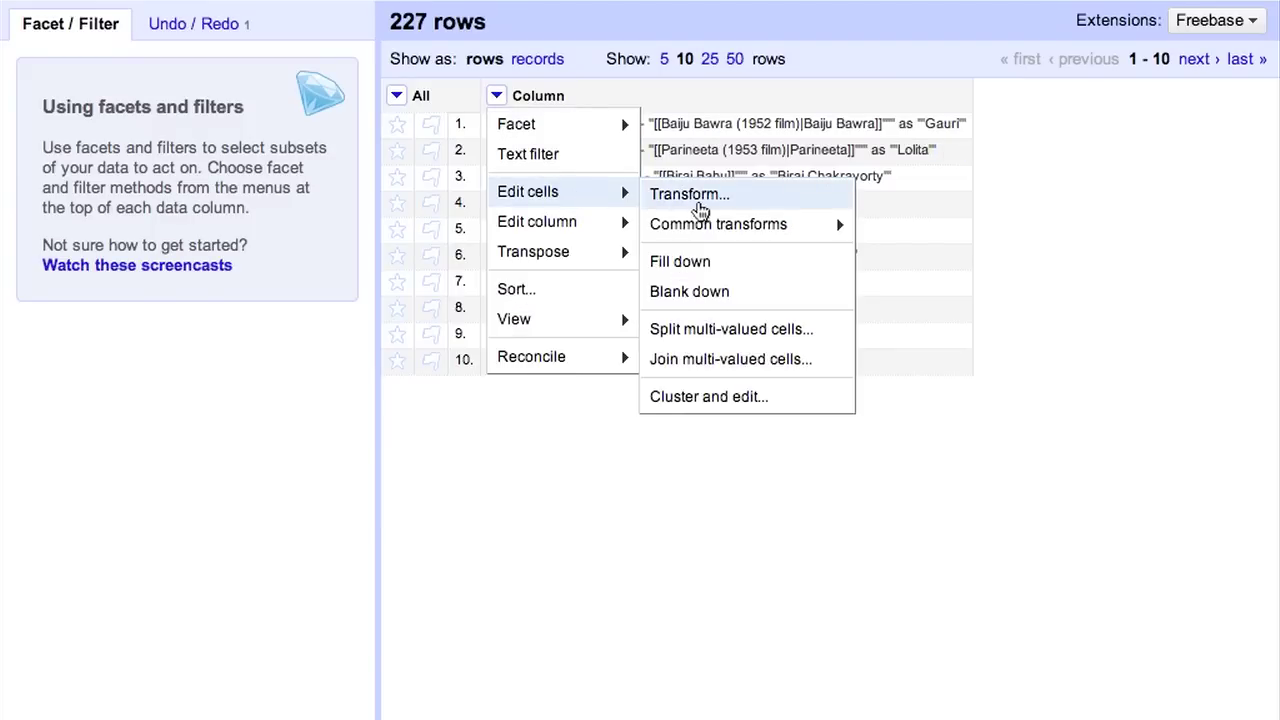
left_click(700, 205)
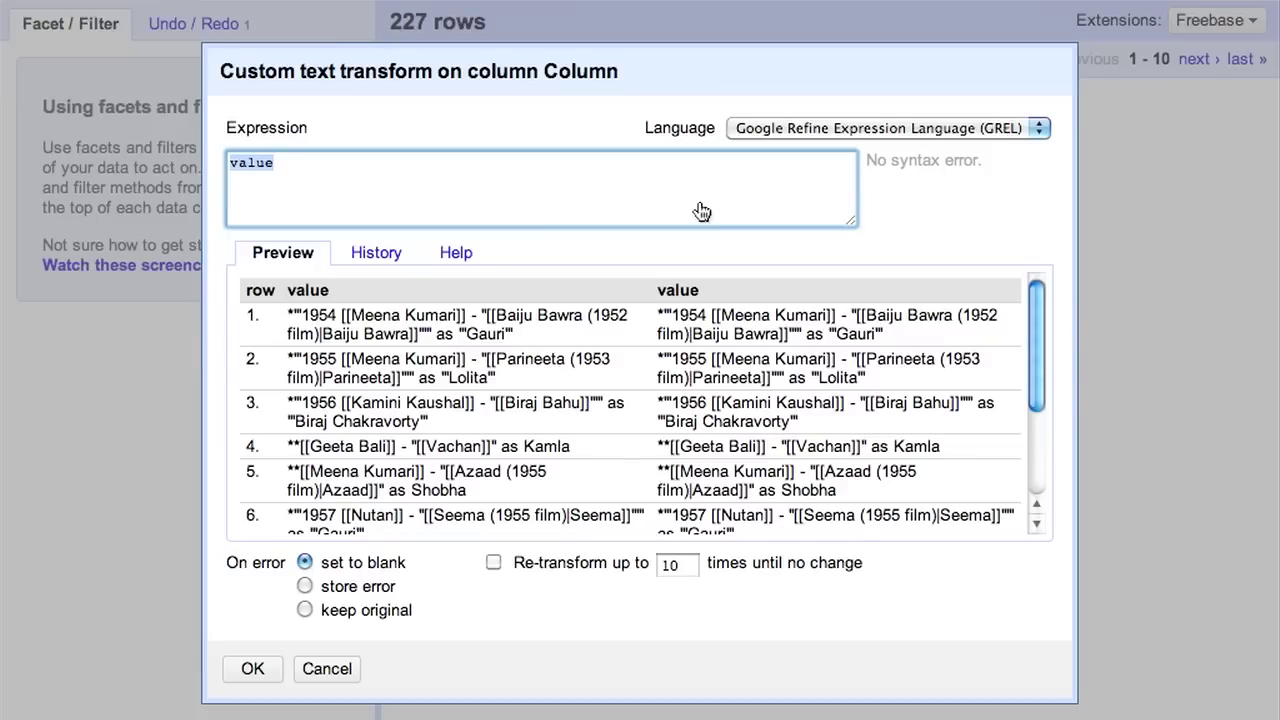
key("Right")
type(".repla")
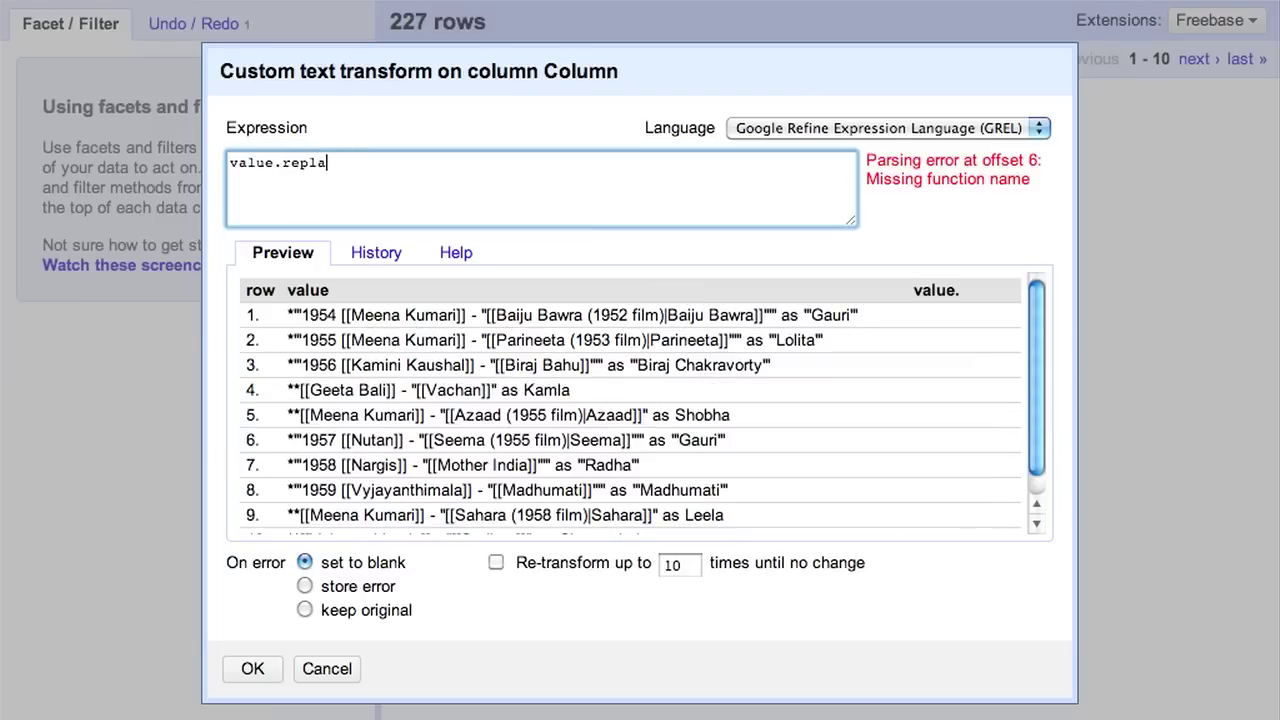
type("ce(\"'''\"")
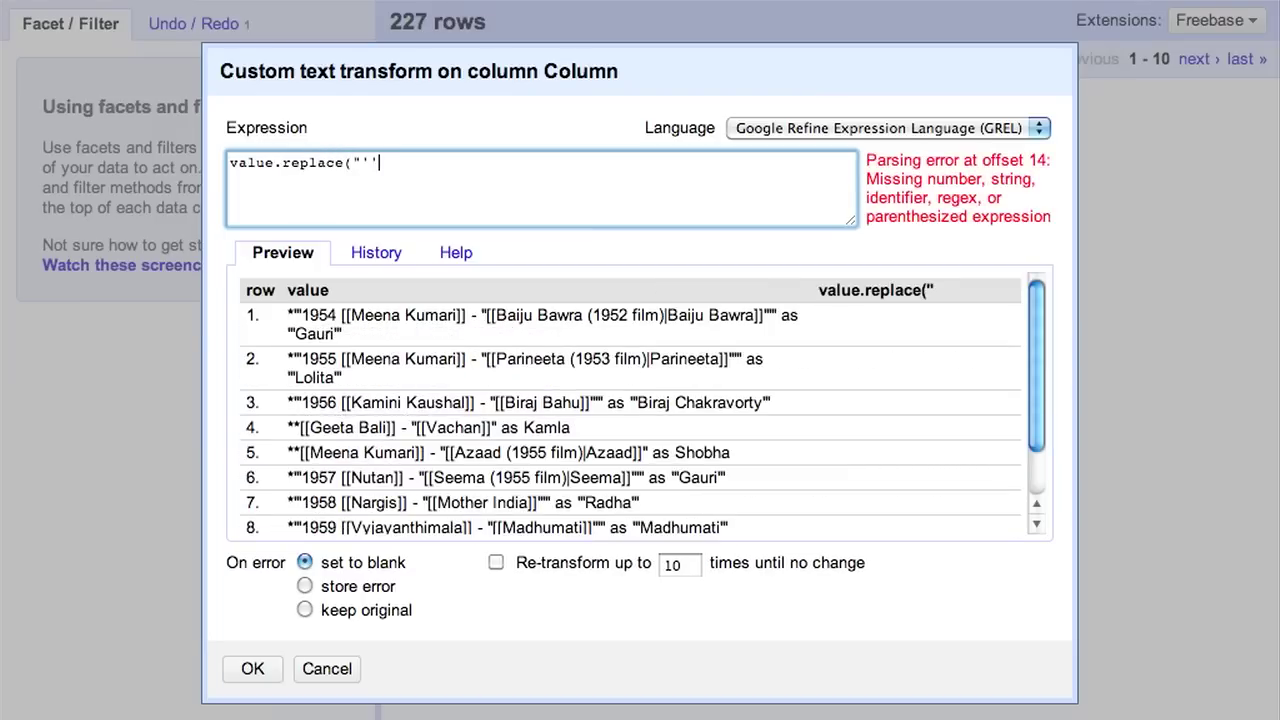
type(", \"\")")
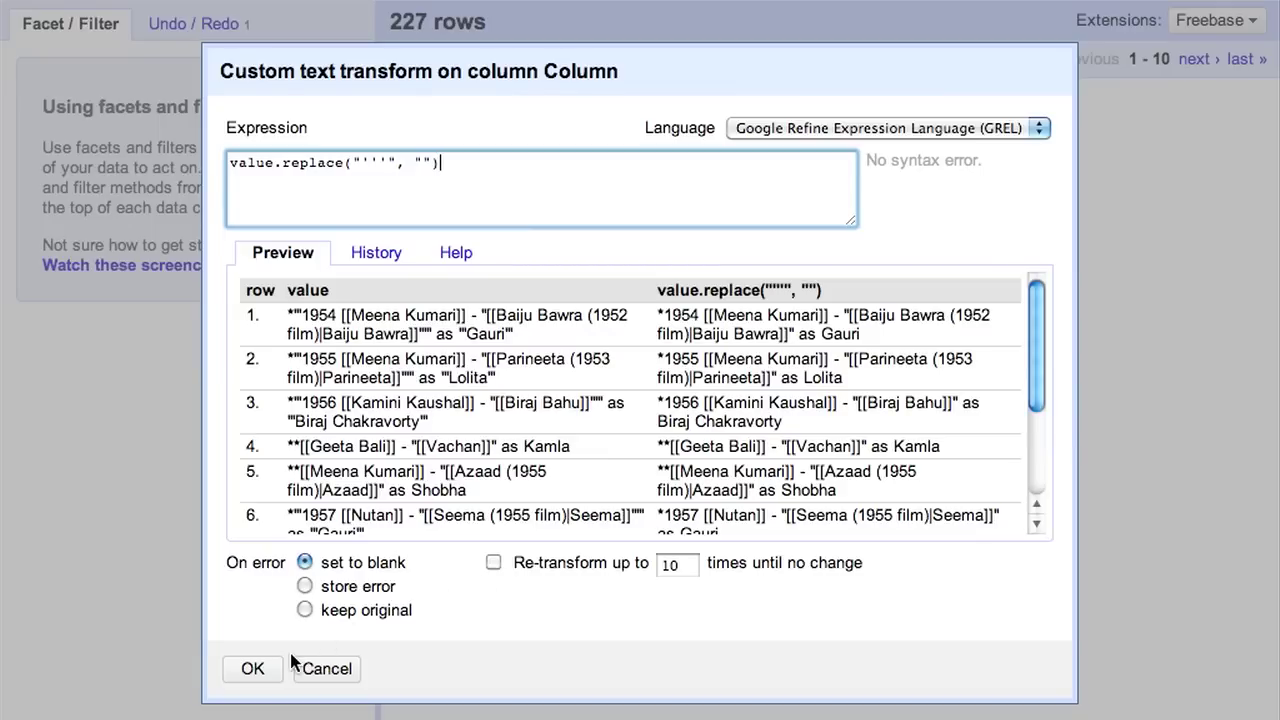
left_click(253, 669)
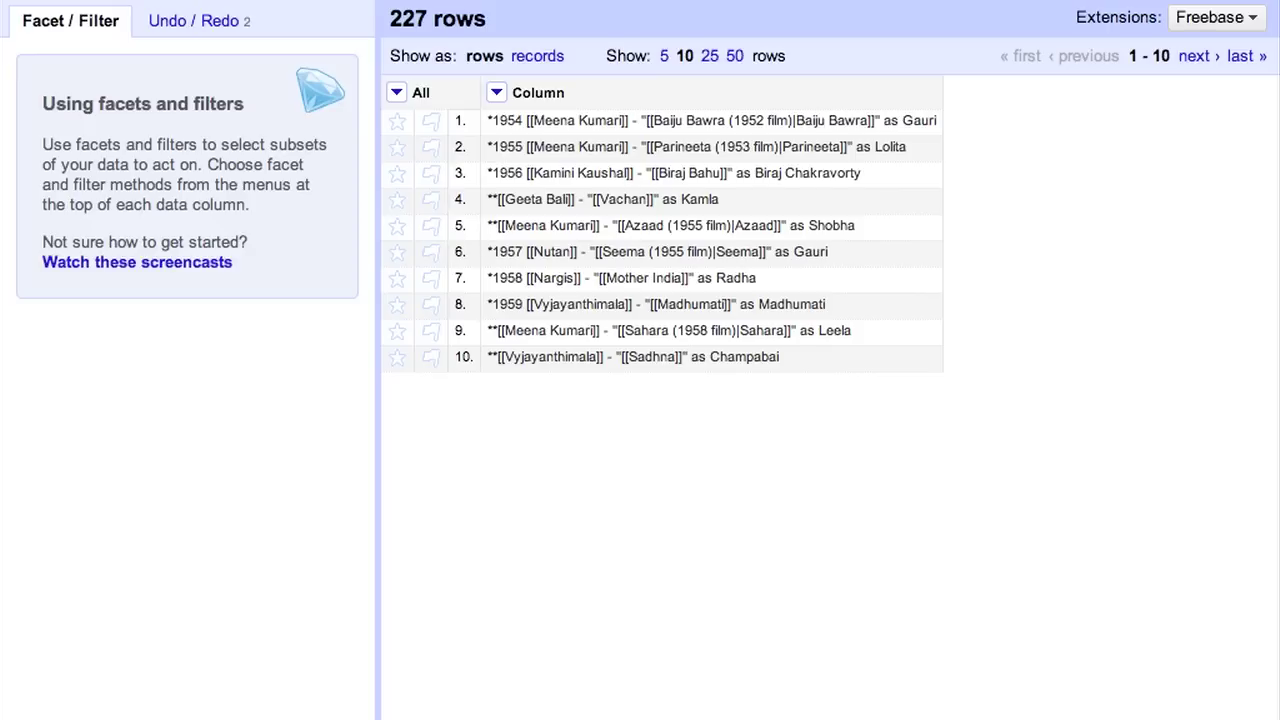
Add a column named Is Winner based on Column, using the expression not(value.startsWith("**"))
left_click(497, 93)
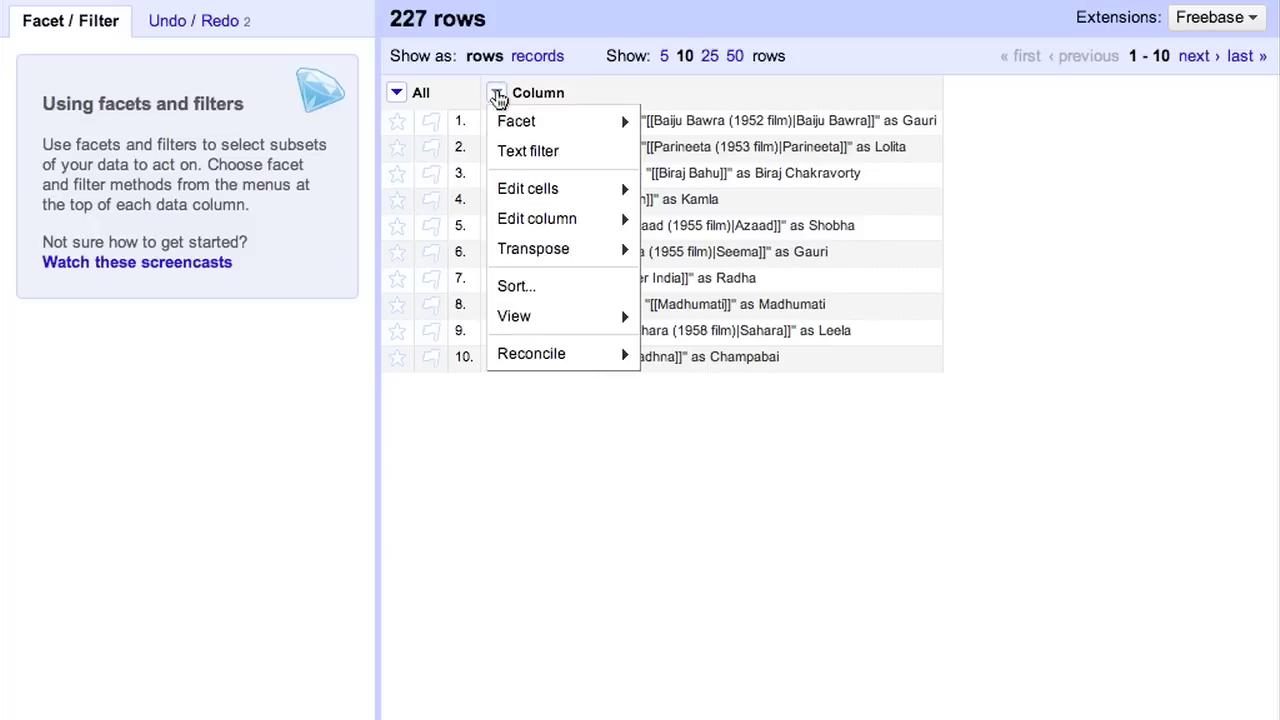
mouse_move(603, 220)
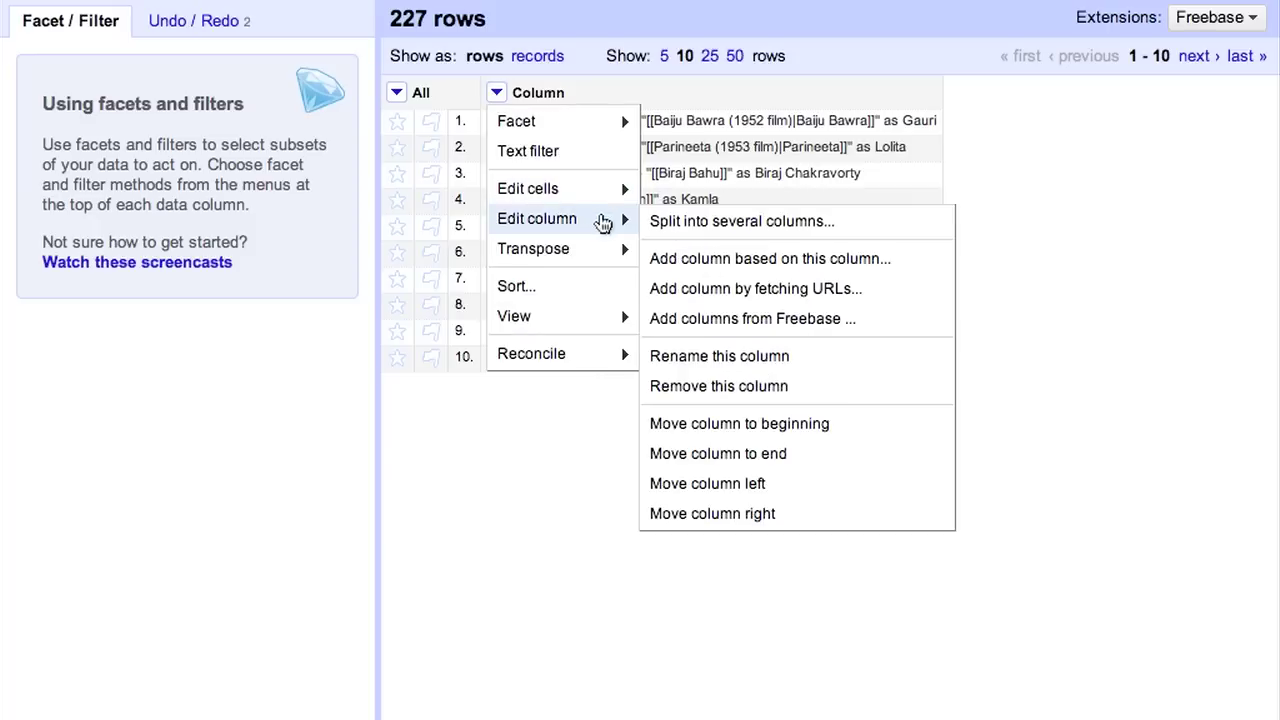
left_click(720, 262)
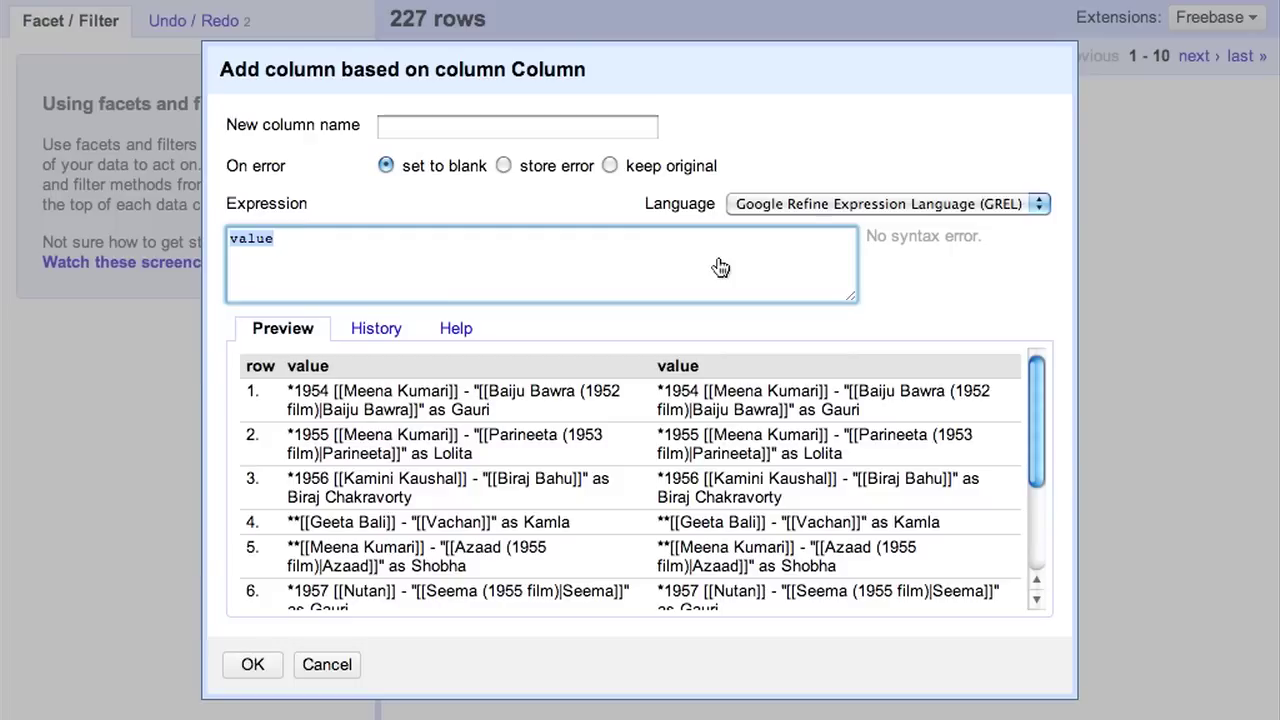
type(".startsW")
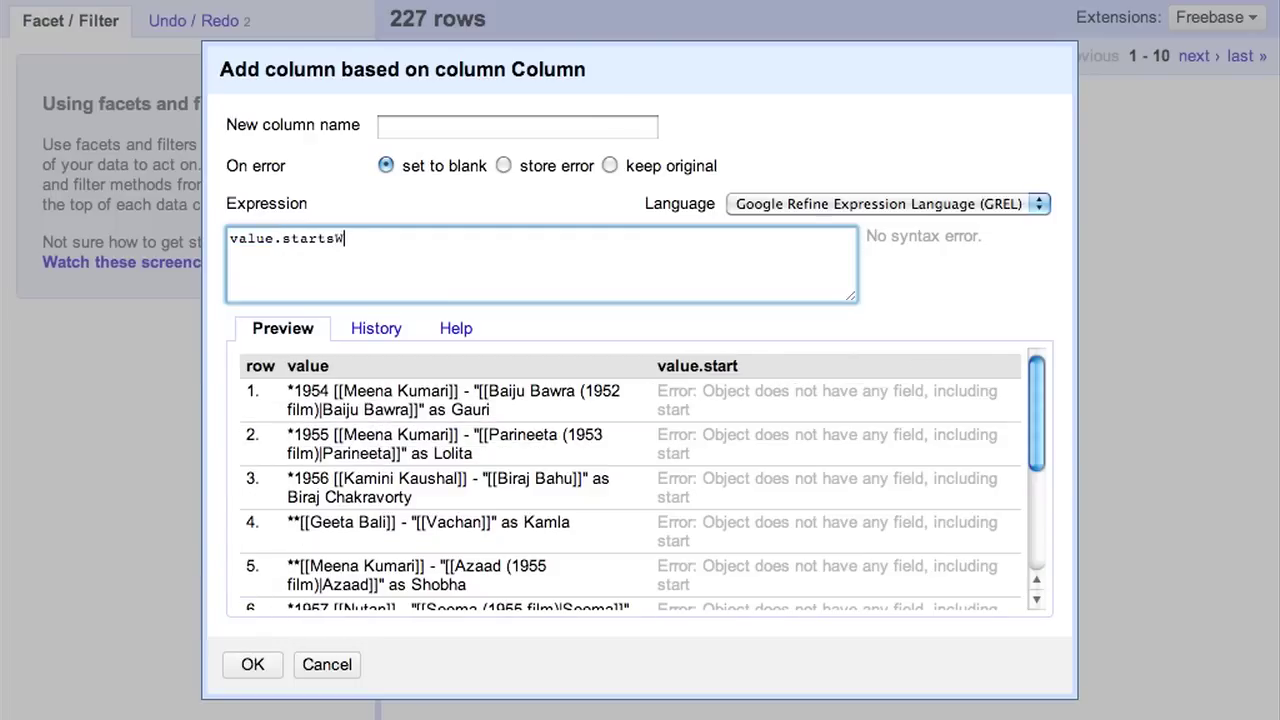
type("ith(\"**\")")
key("Home")
type("not(")
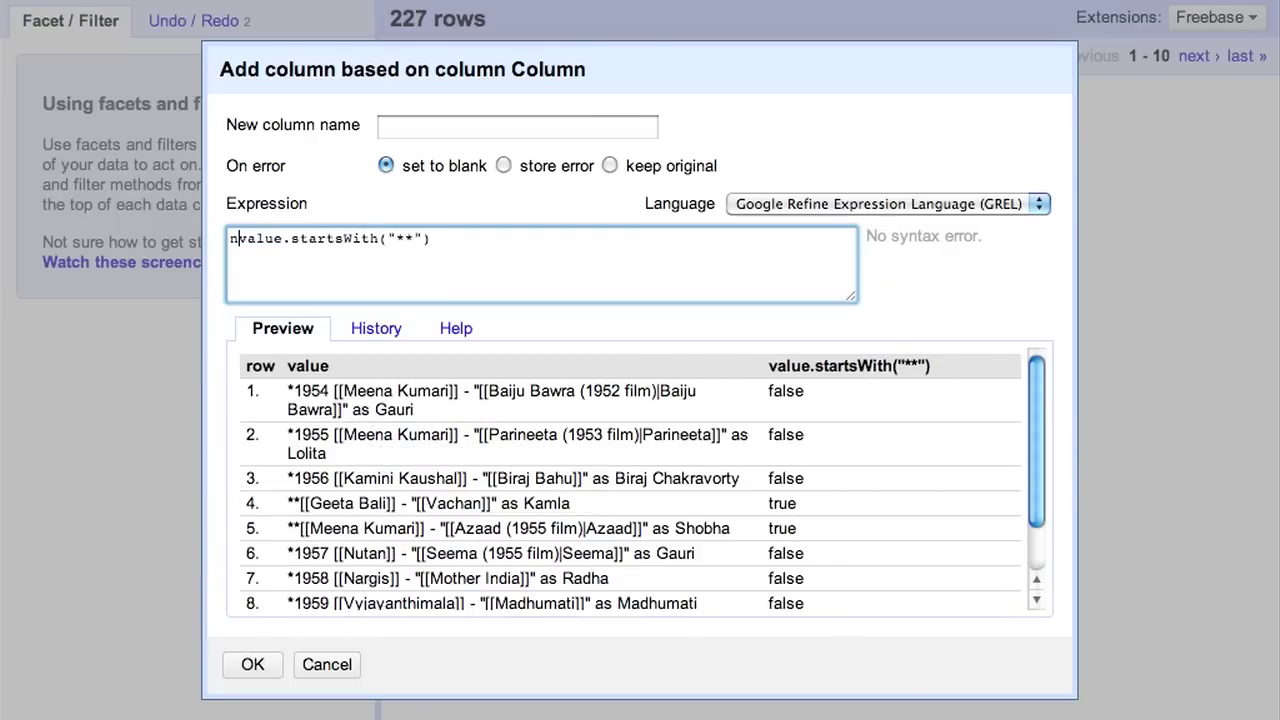
key("End")
type(")")
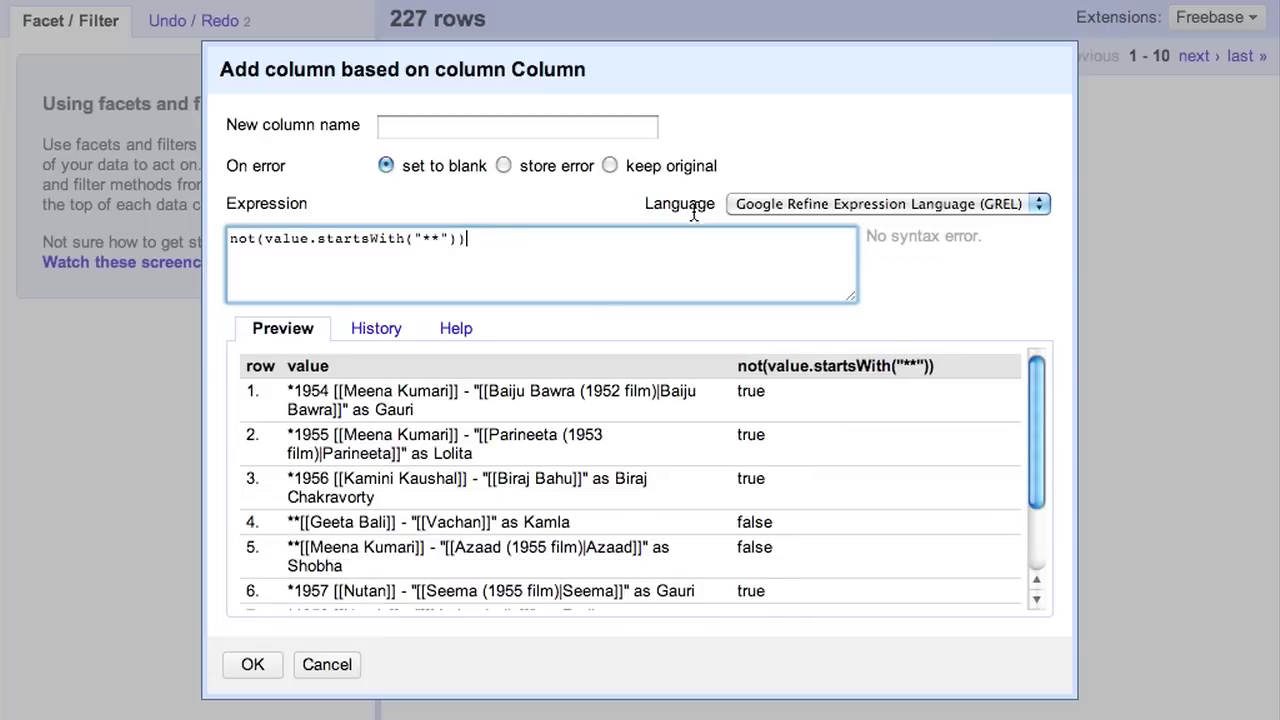
left_click(597, 135)
type("Is Winner")
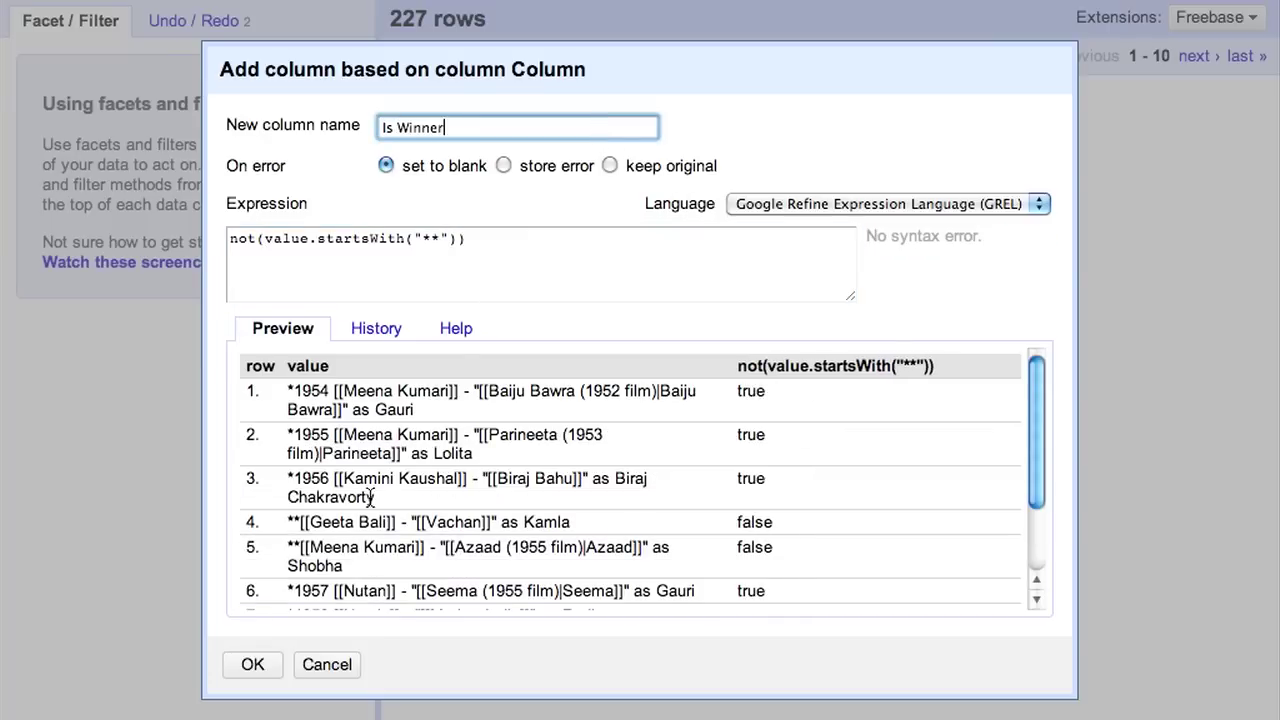
left_click(253, 665)
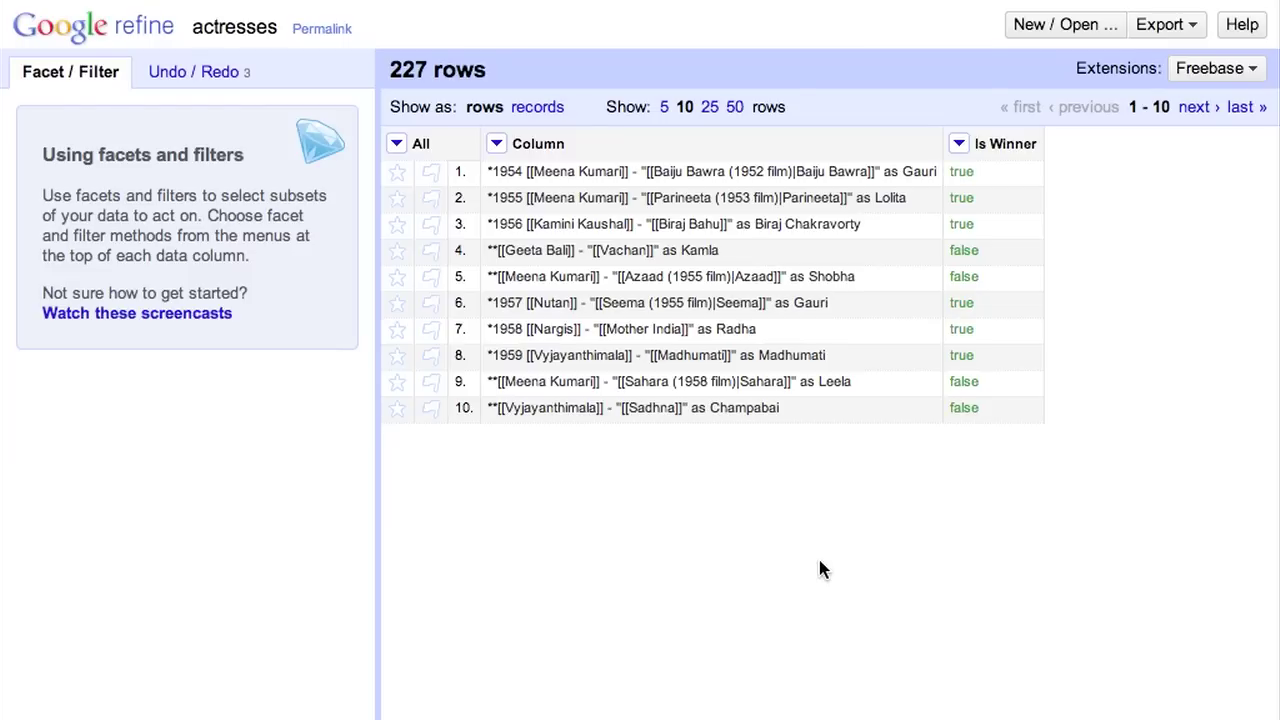
Create a text facet on the Is Winner column and restrict the rows to the value true
left_click(959, 146)
mouse_move(970, 172)
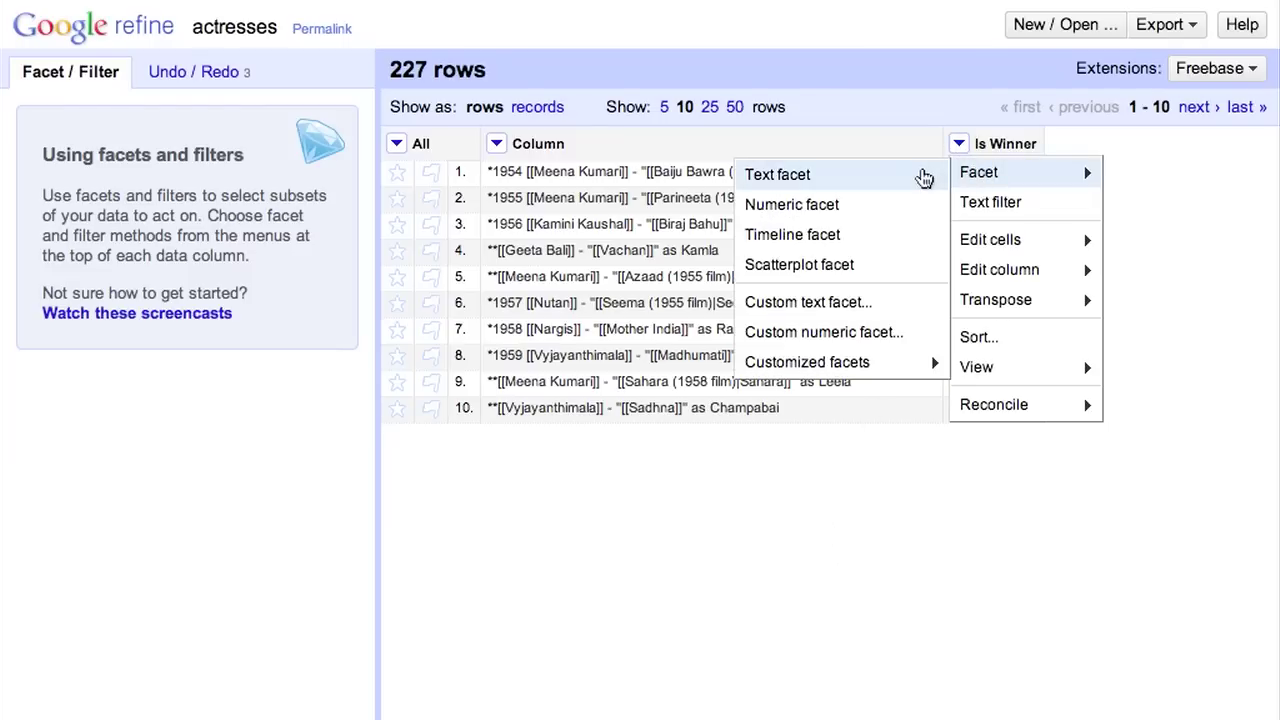
left_click(922, 174)
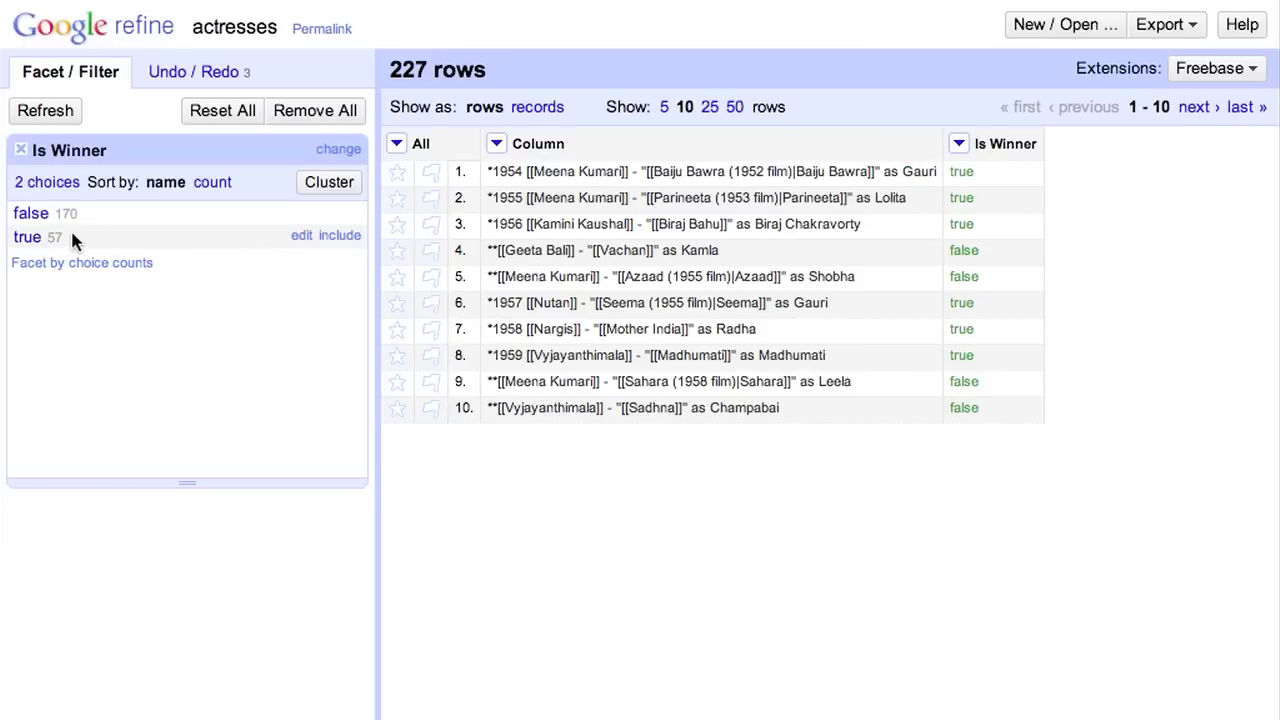
left_click(27, 238)
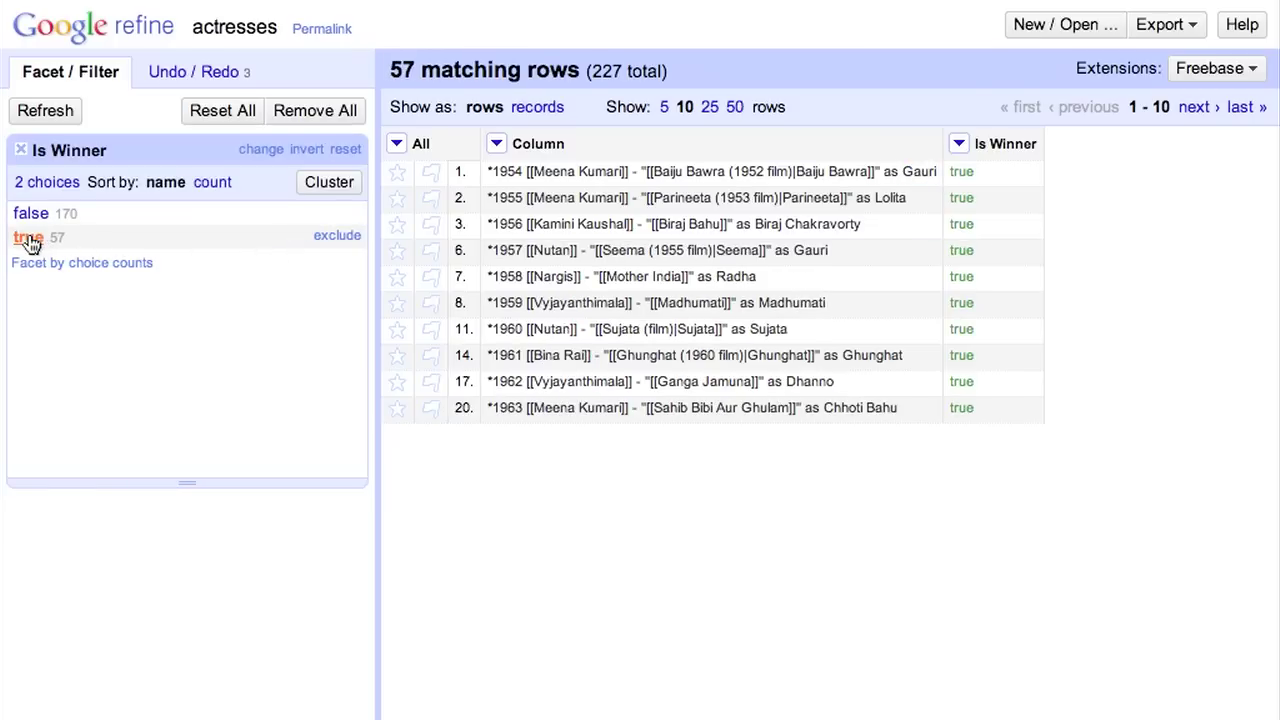
Add a column named Year based on Column for the filtered rows, using the expression value[1,5]
left_click(494, 146)
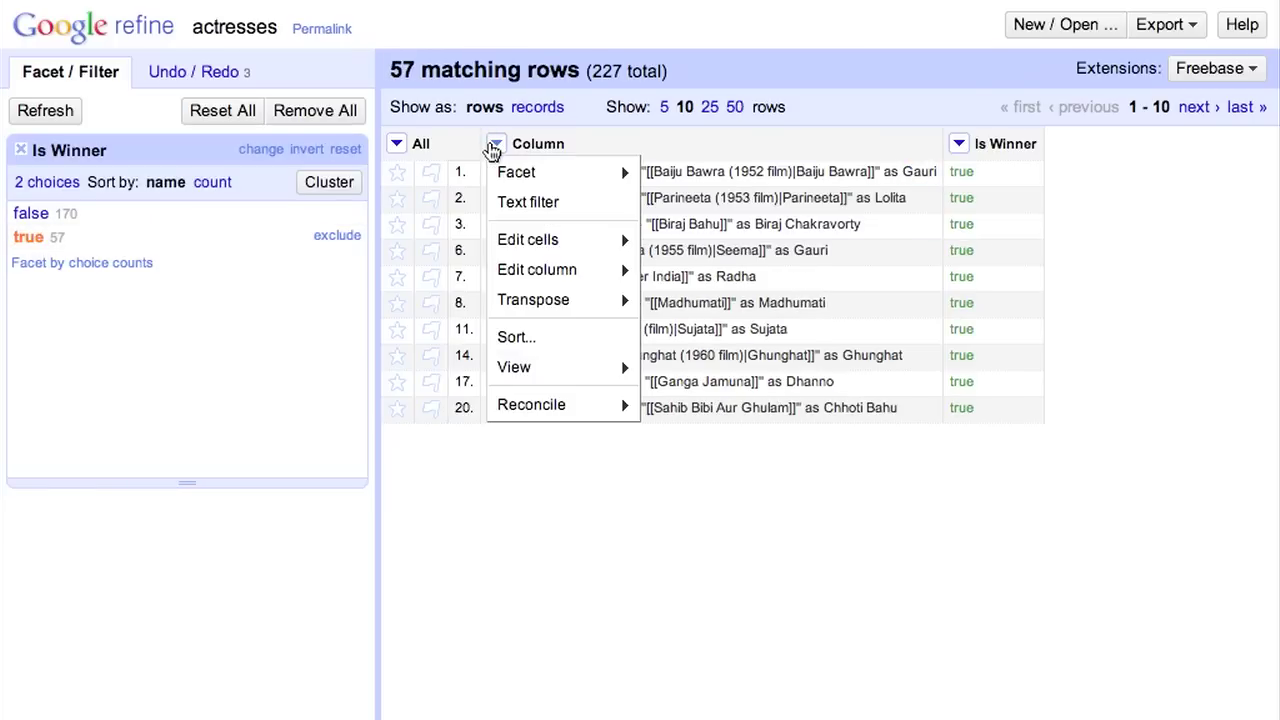
mouse_move(586, 269)
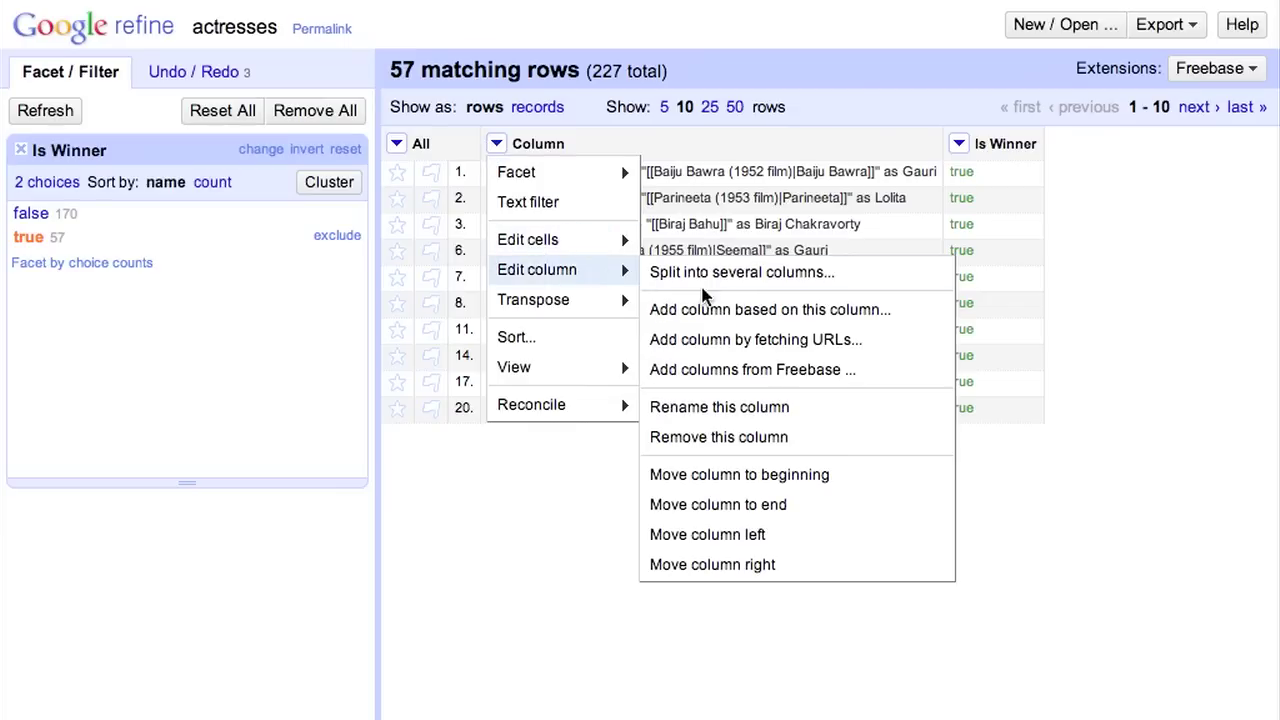
left_click(726, 310)
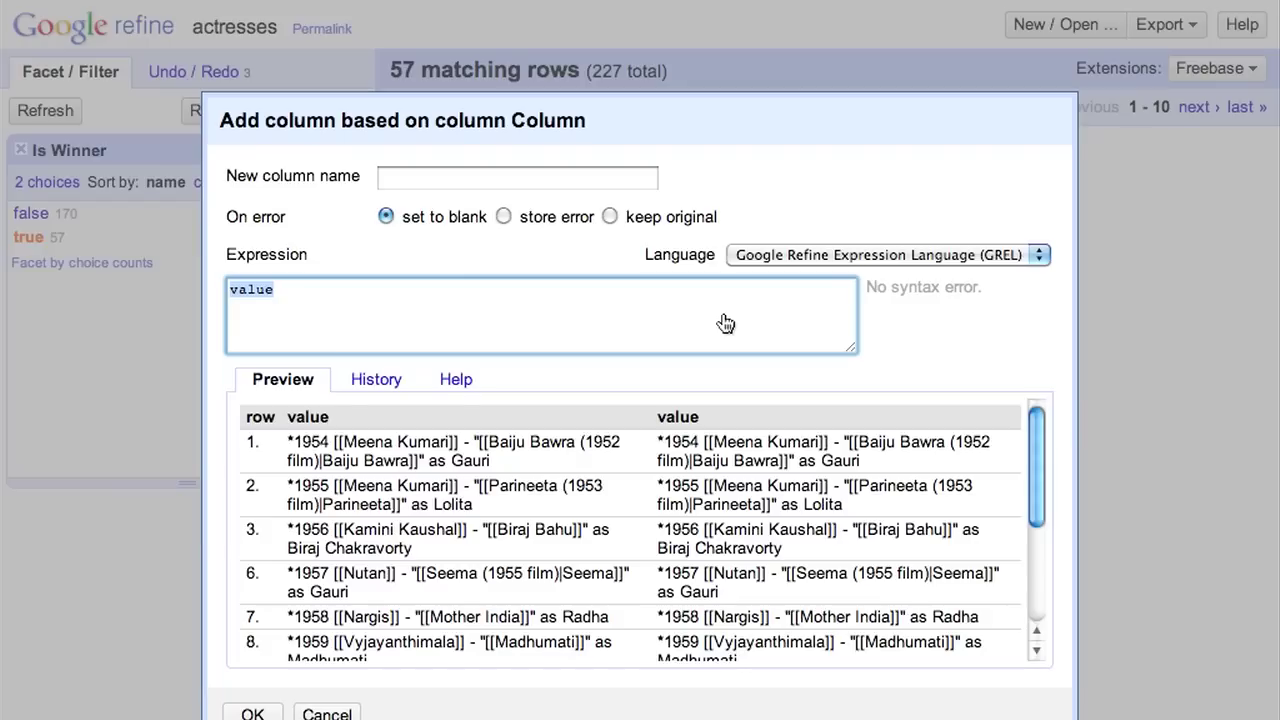
key("Right")
type("[1,5]")
left_click(618, 176)
type("Year")
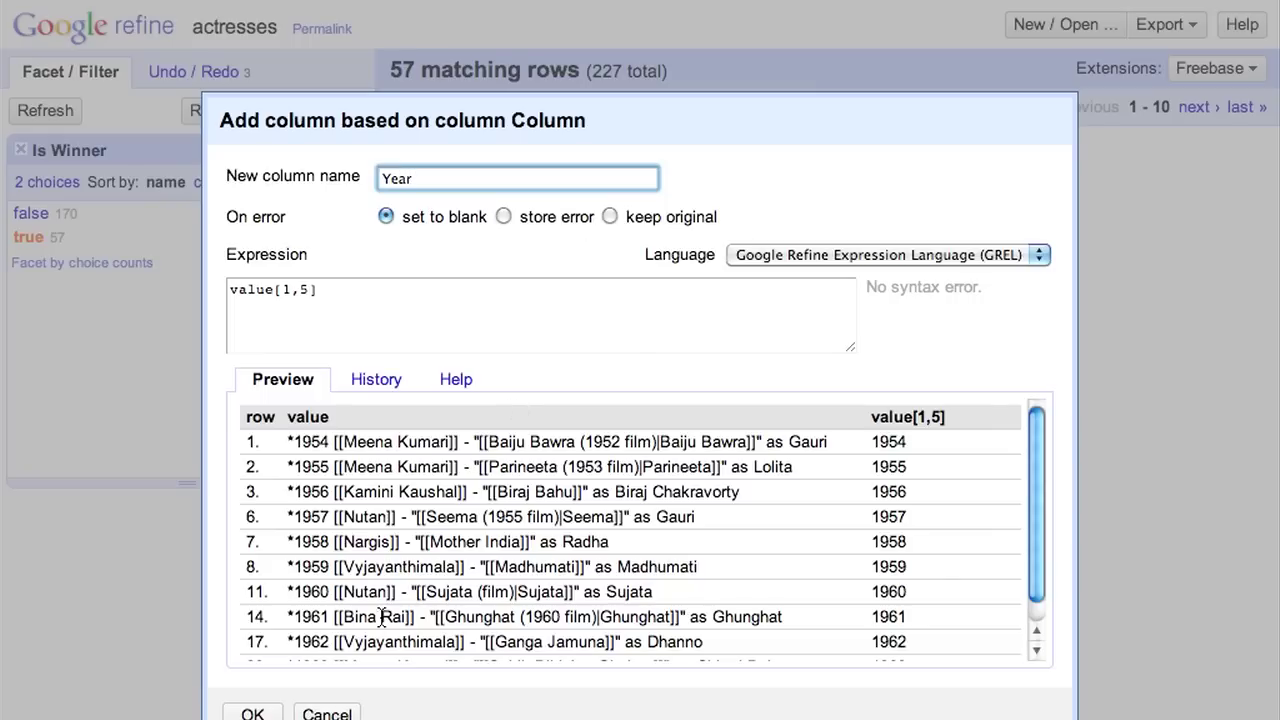
left_click(252, 713)
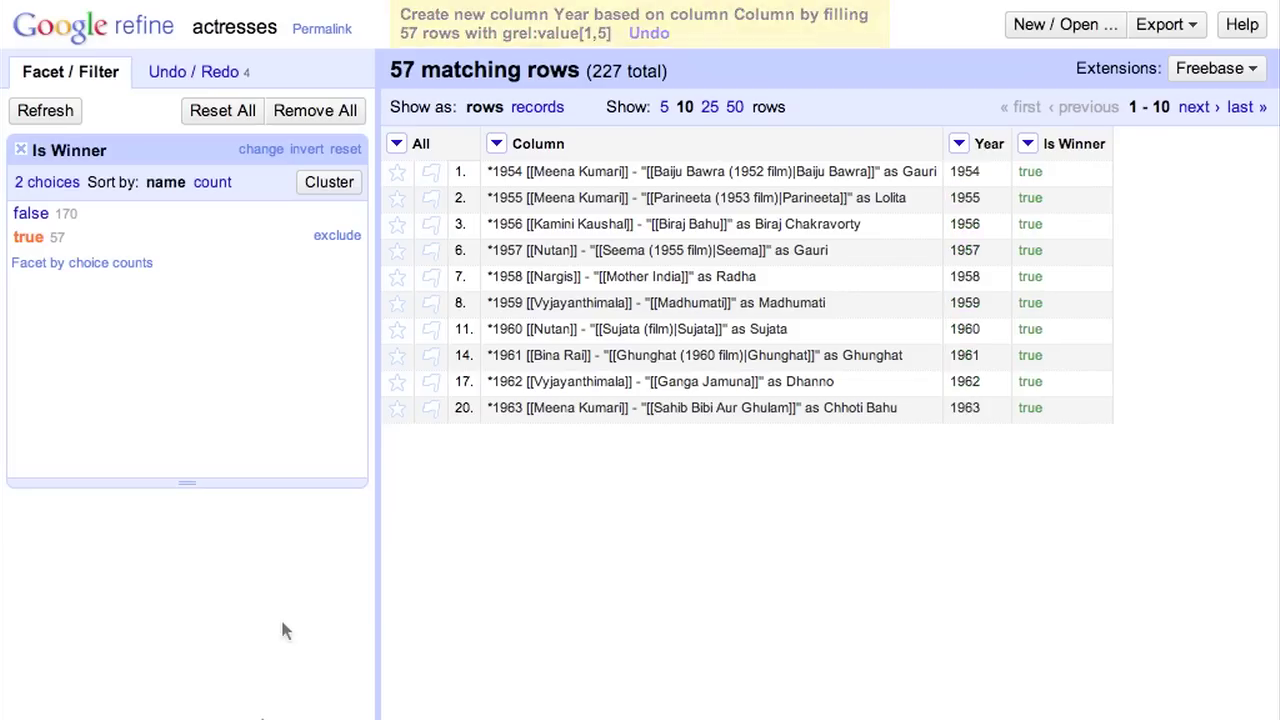
Transform the cells of Column in the filtered winner rows with the expression value.substring(6)
left_click(497, 144)
mouse_move(586, 240)
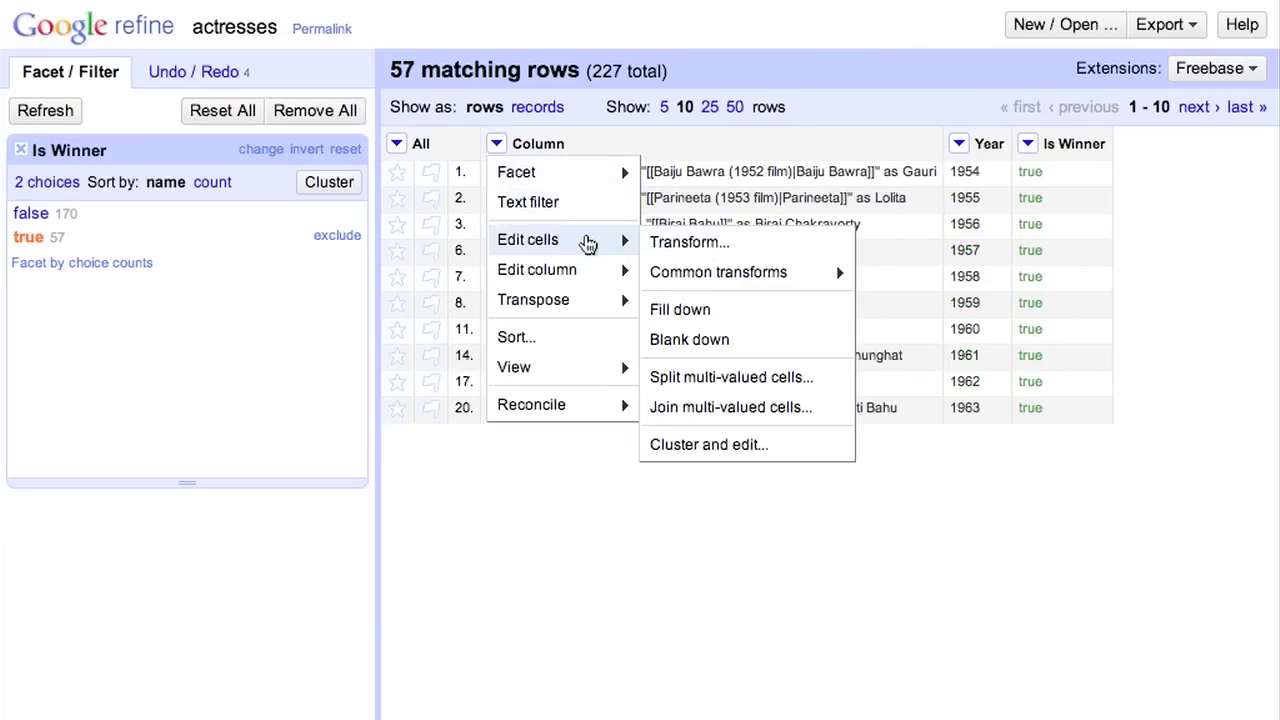
left_click(669, 244)
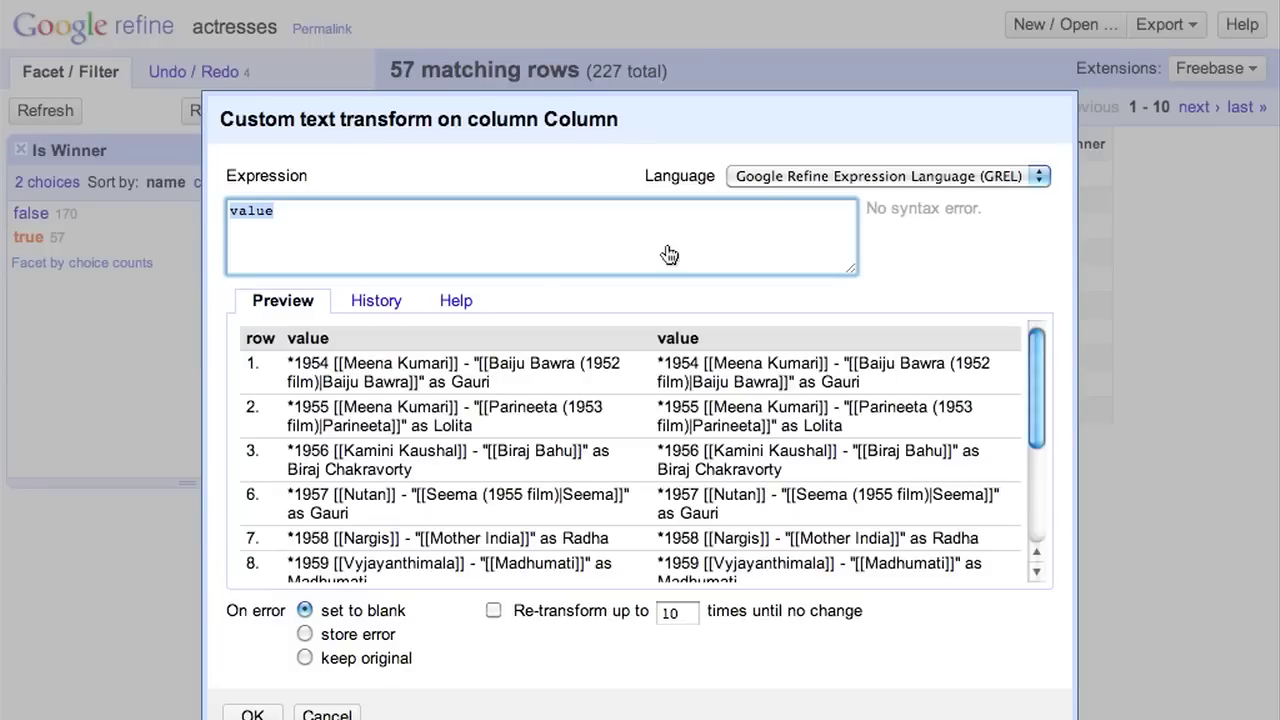
key("End")
type(".subs")
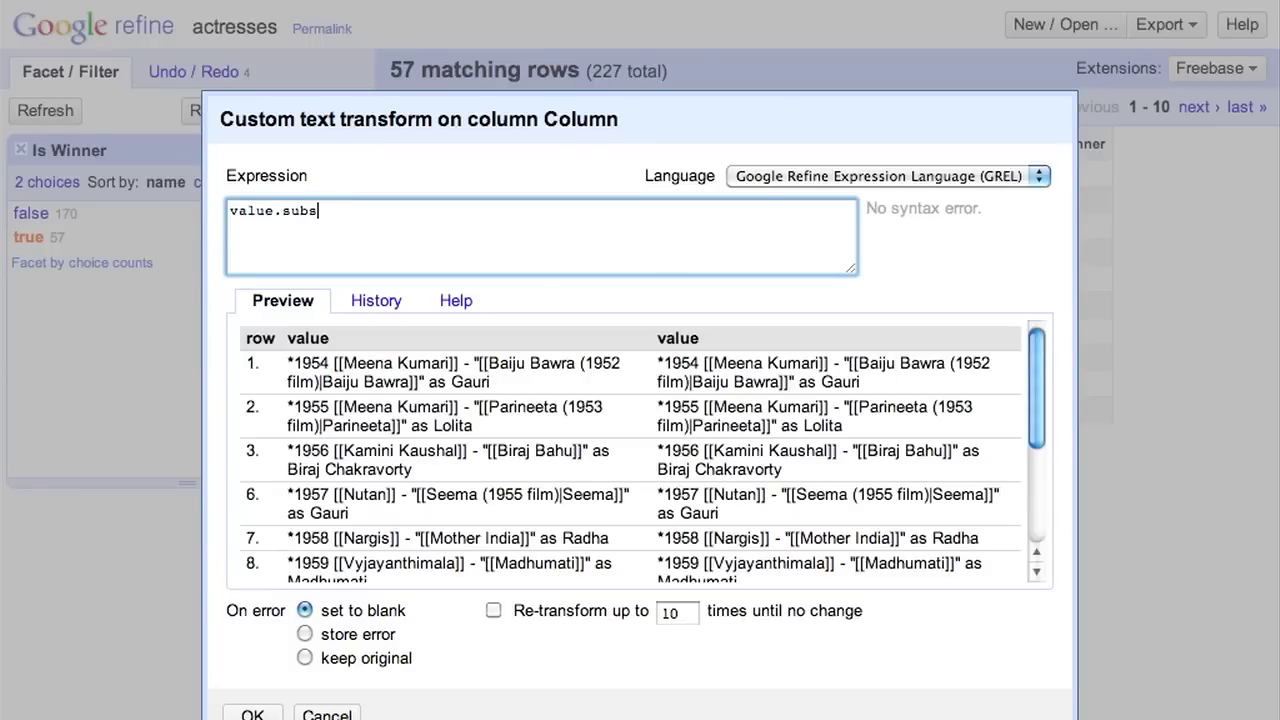
type("tring(6)")
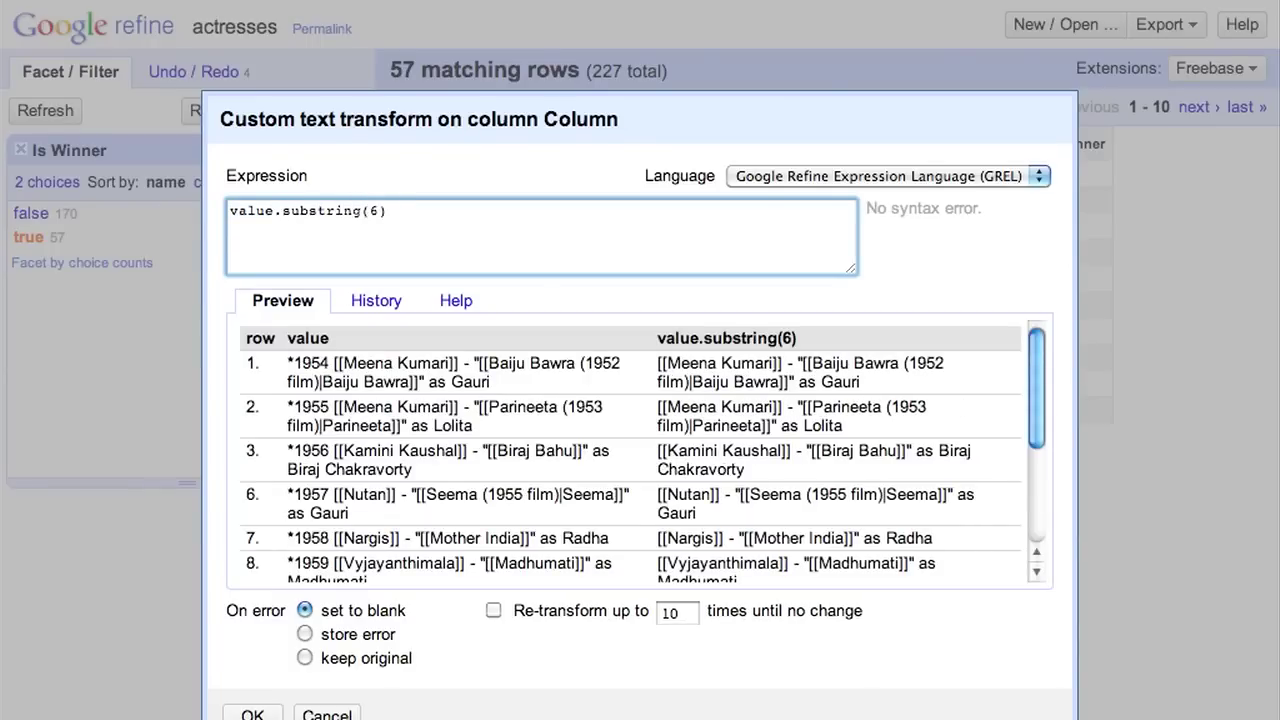
left_click(252, 712)
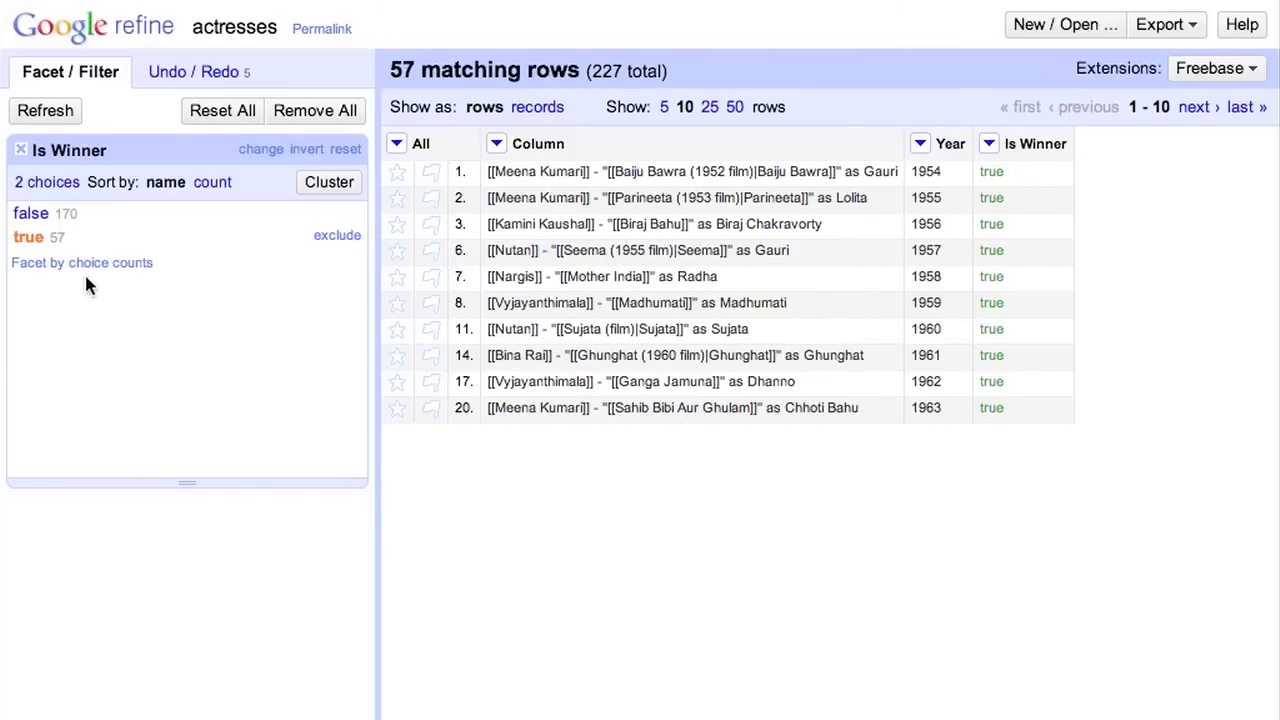
Restrict the rows to Is Winner false and transform the cells of Column with the expression value.substring(2)
left_click(31, 214)
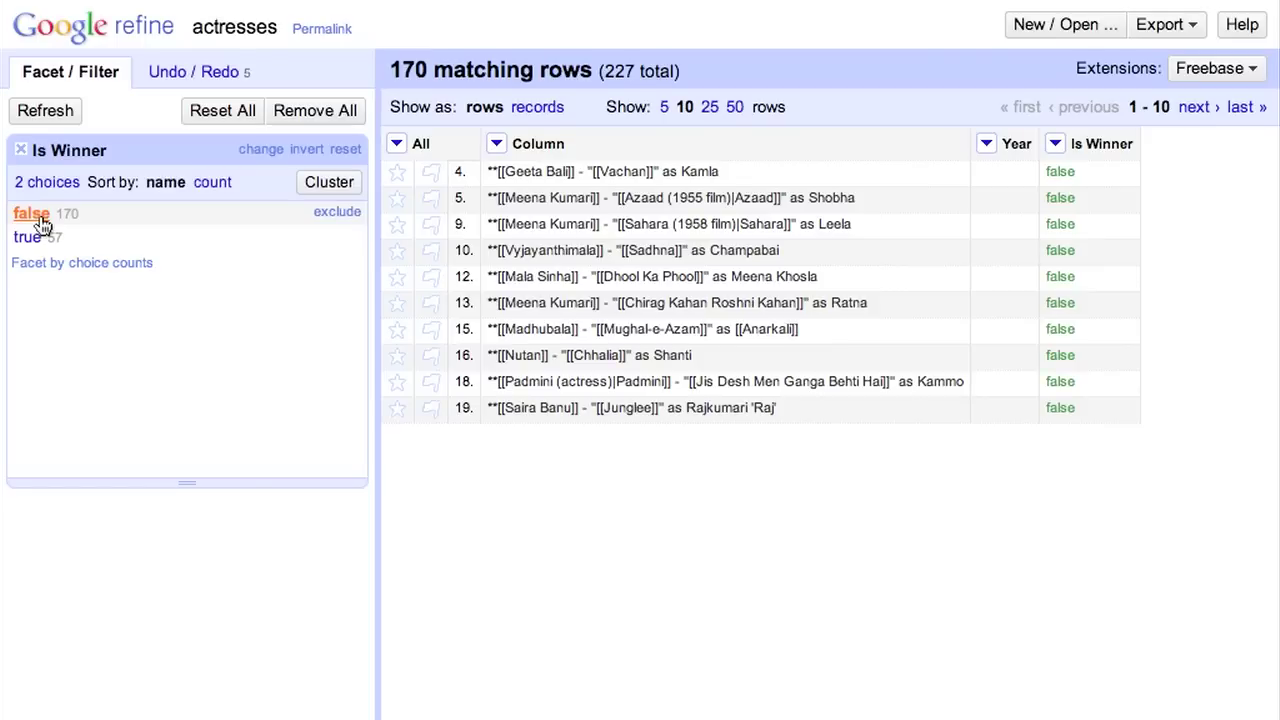
left_click(496, 152)
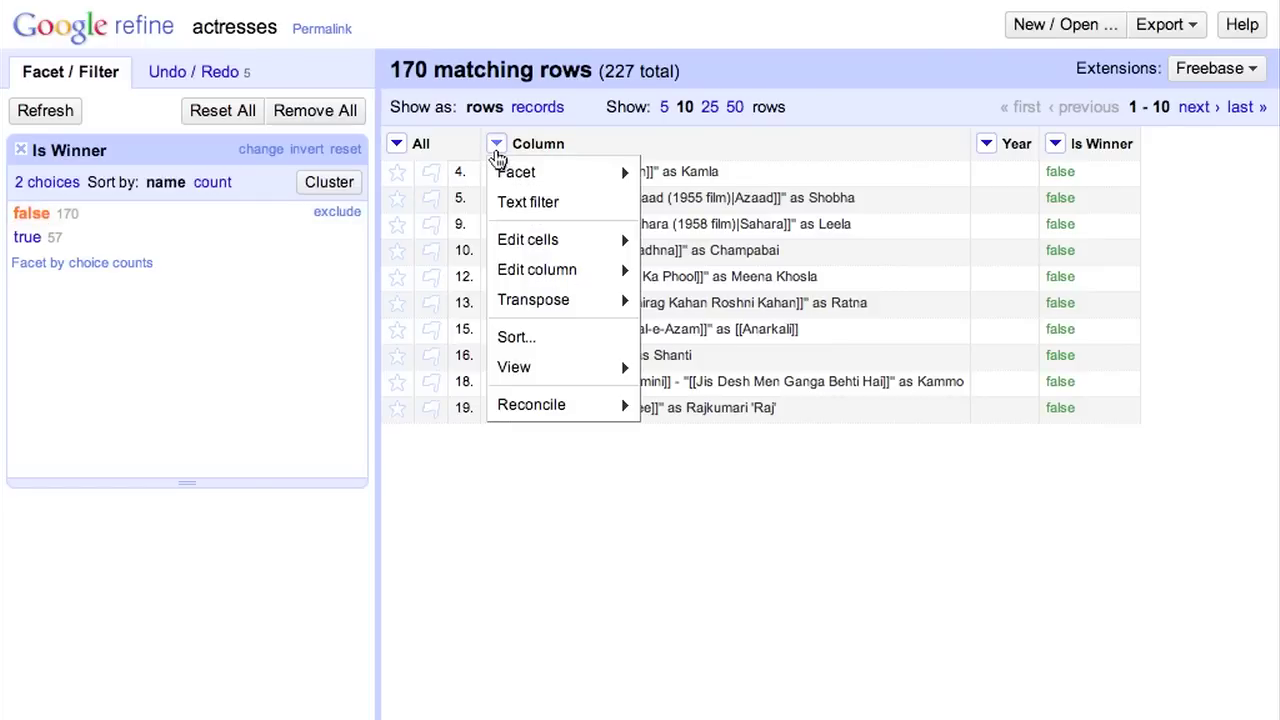
mouse_move(580, 253)
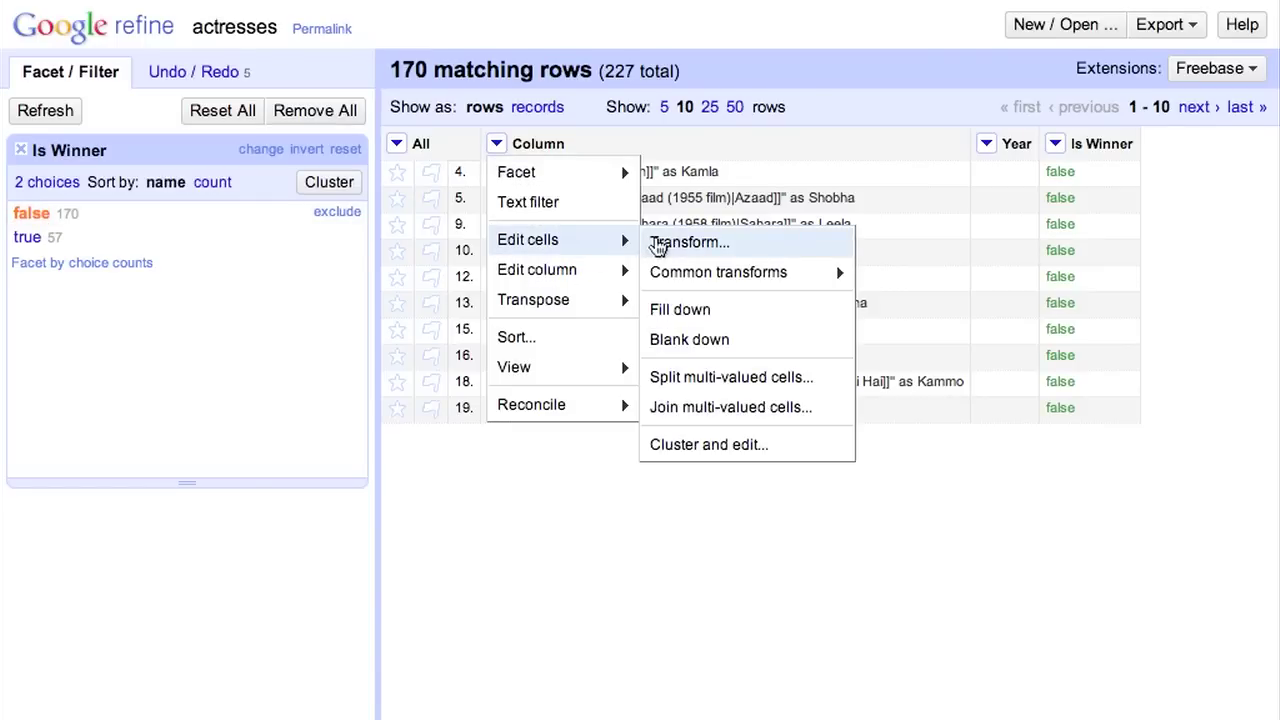
left_click(660, 243)
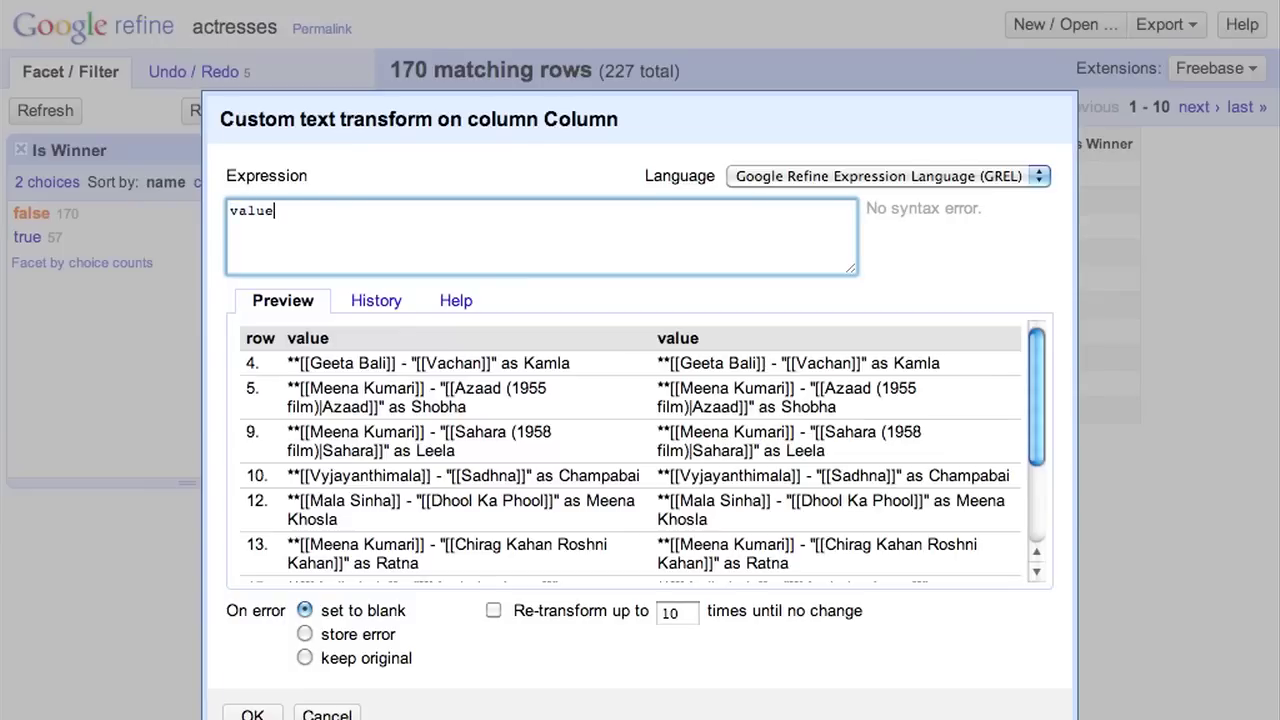
type(".substring(2)")
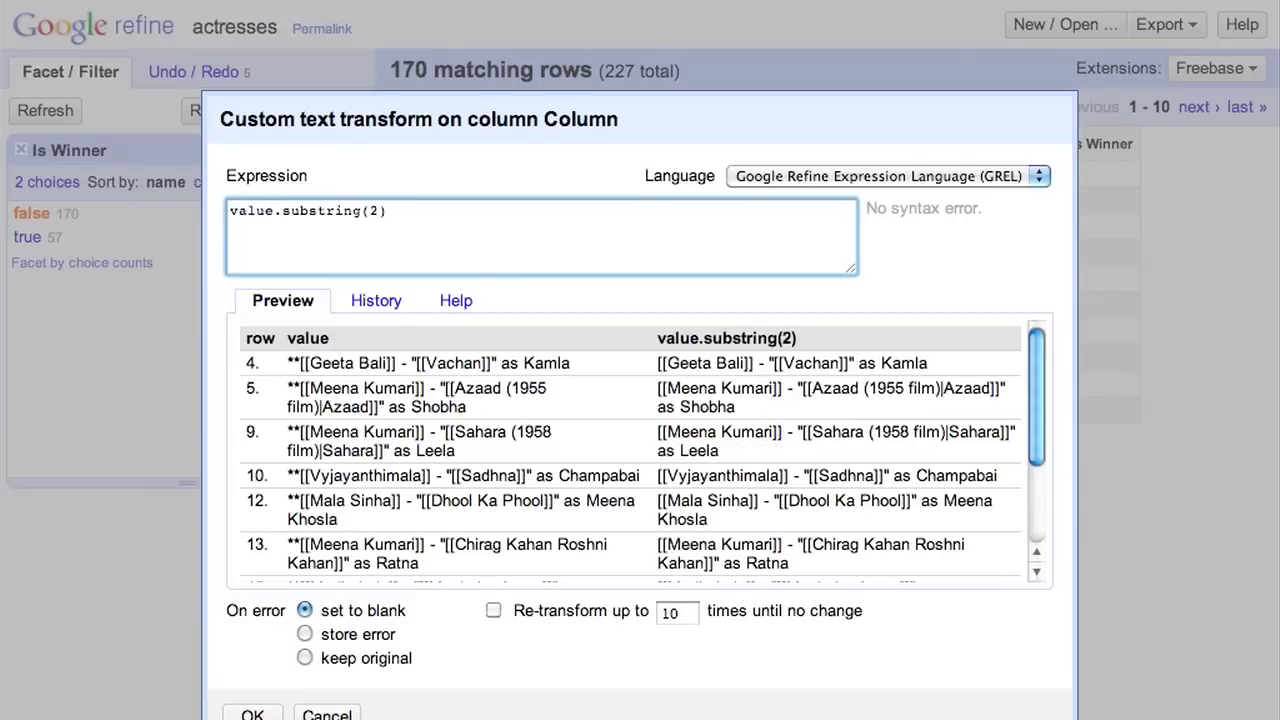
left_click(252, 714)
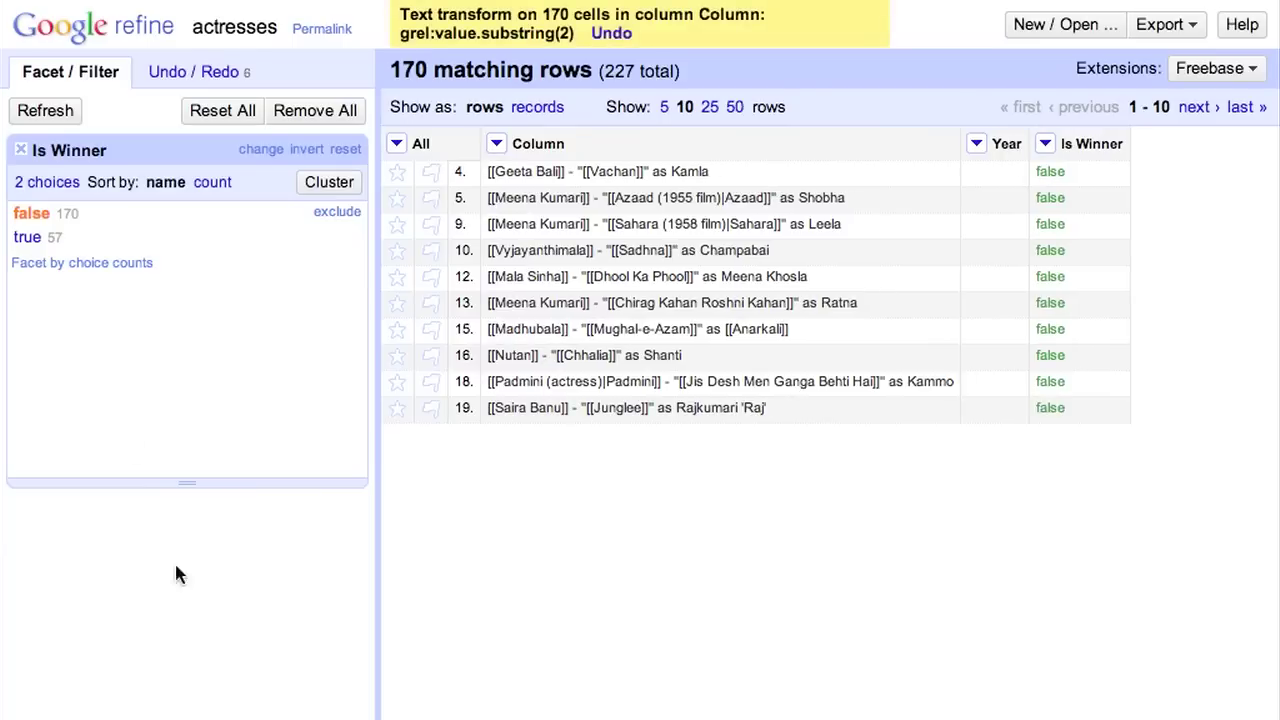
Remove the Is Winner facet and fill down the blank cells of the Year column
left_click(21, 151)
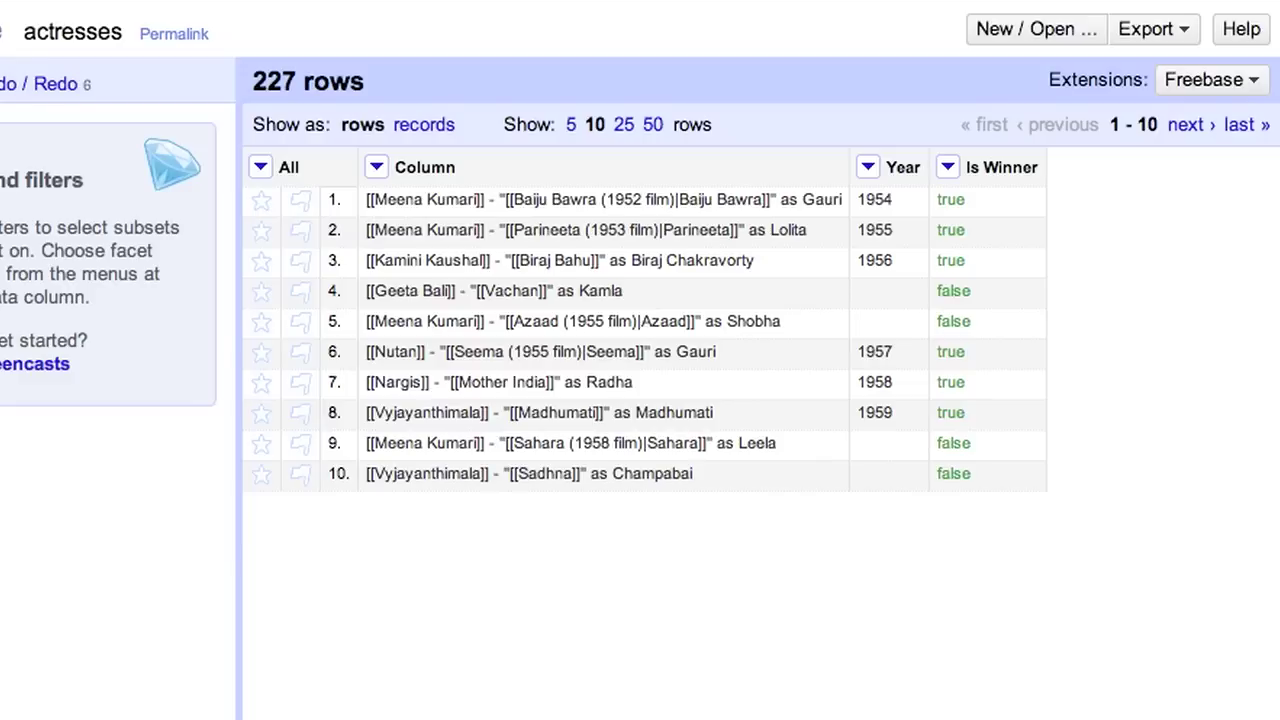
left_click(868, 170)
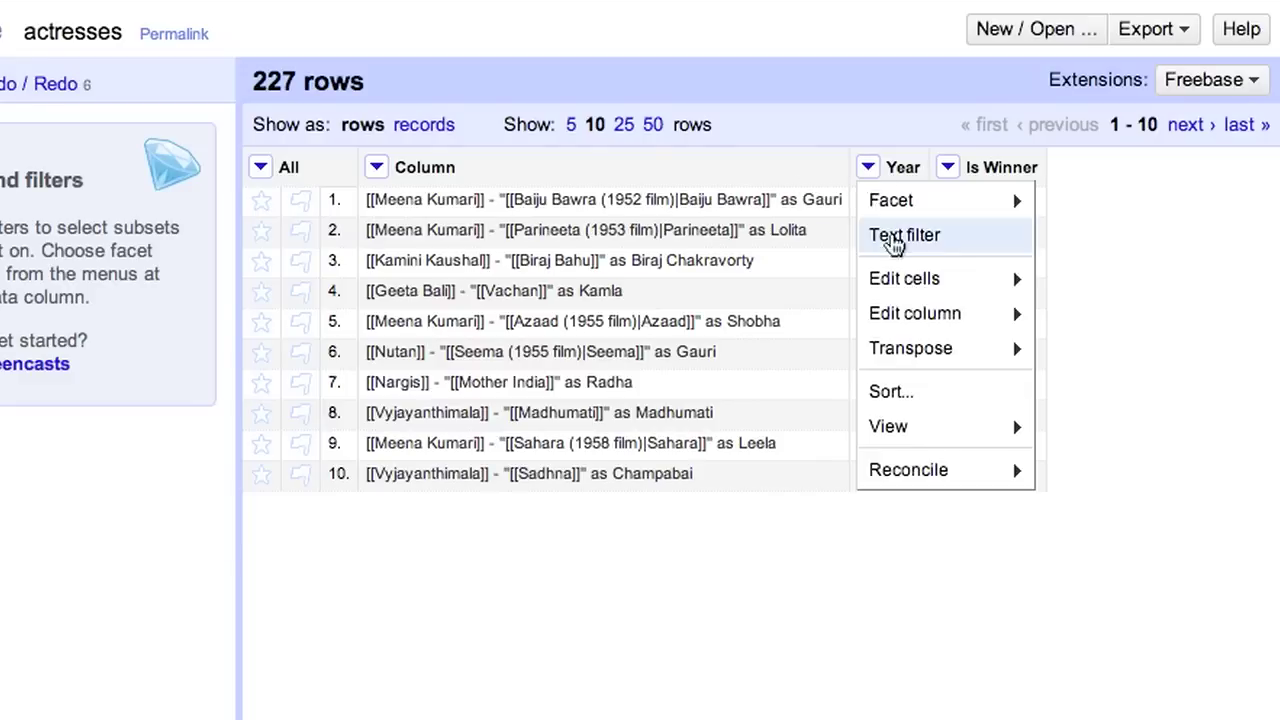
mouse_move(905, 278)
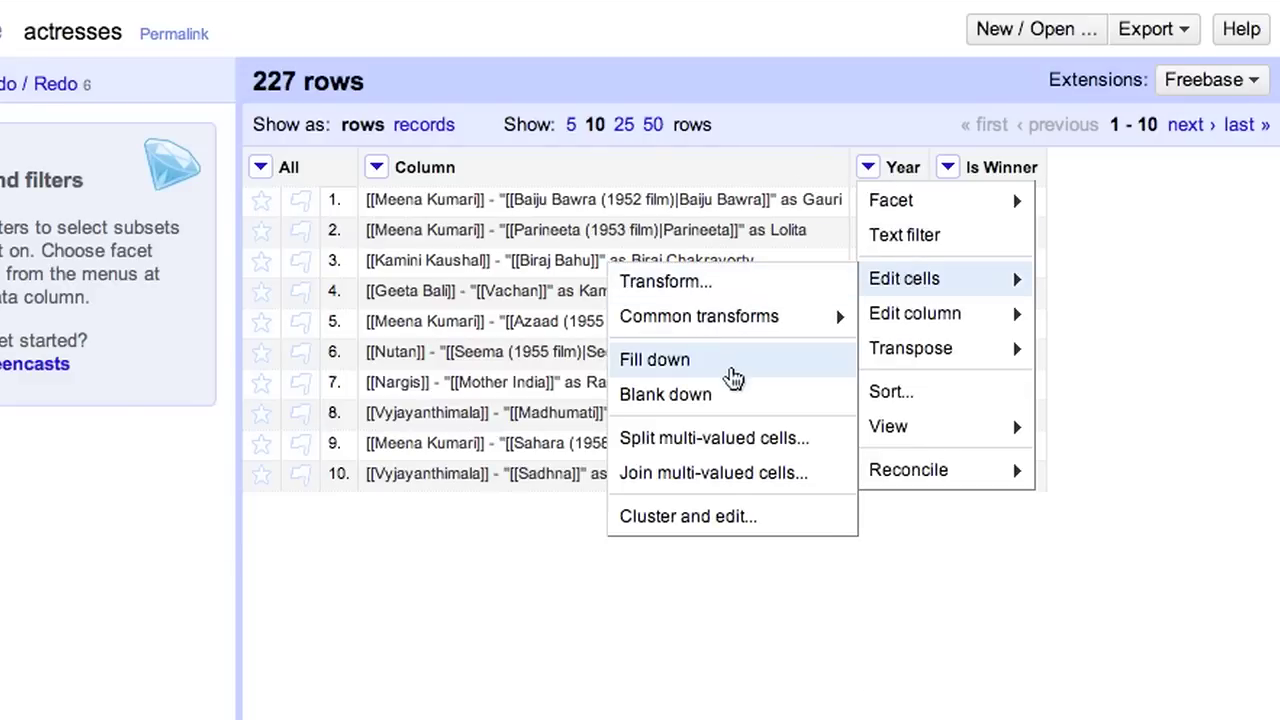
left_click(733, 377)
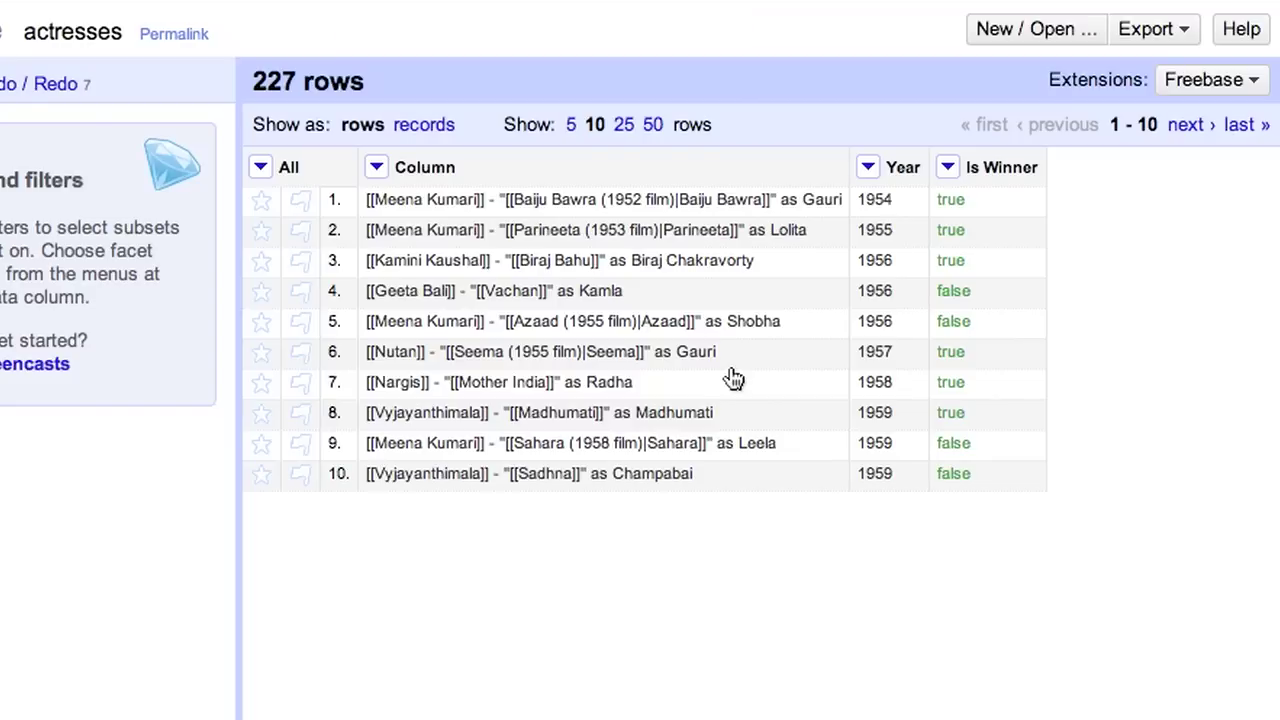
Split Column into at most 2 columns, using the hyphen as separator
left_click(376, 168)
mouse_move(466, 314)
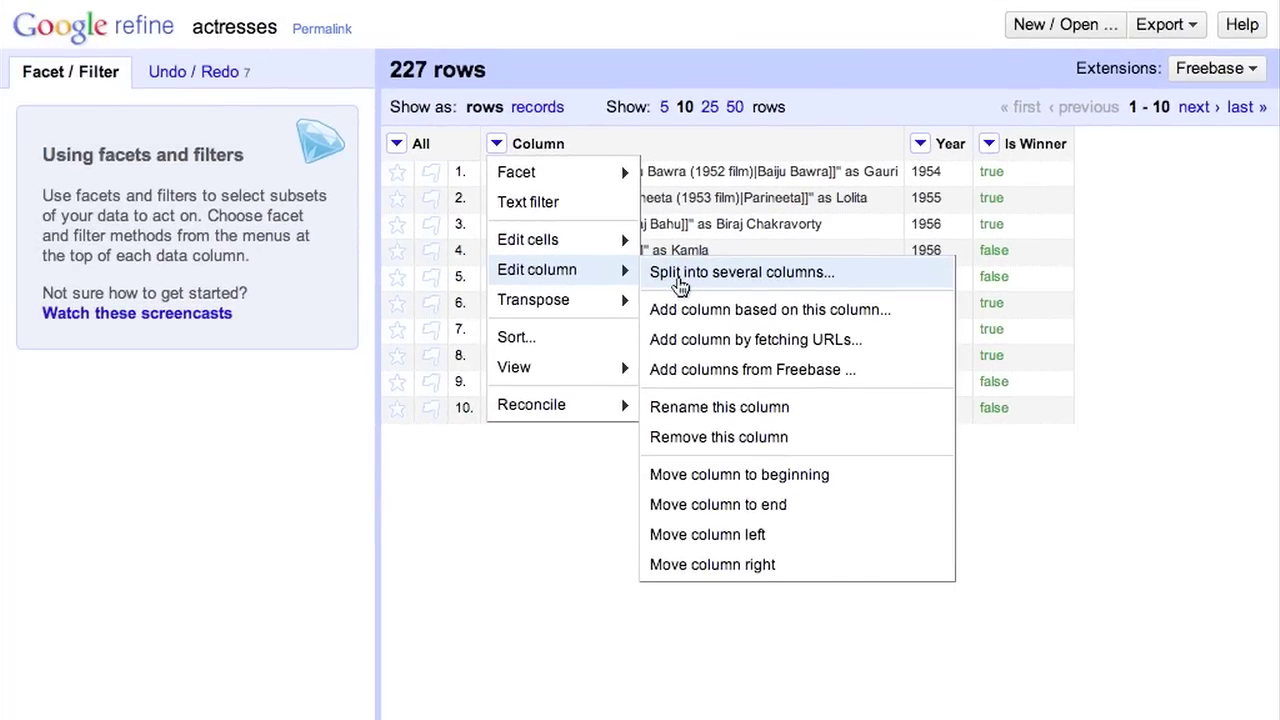
left_click(679, 287)
key("BackSpace")
type("-")
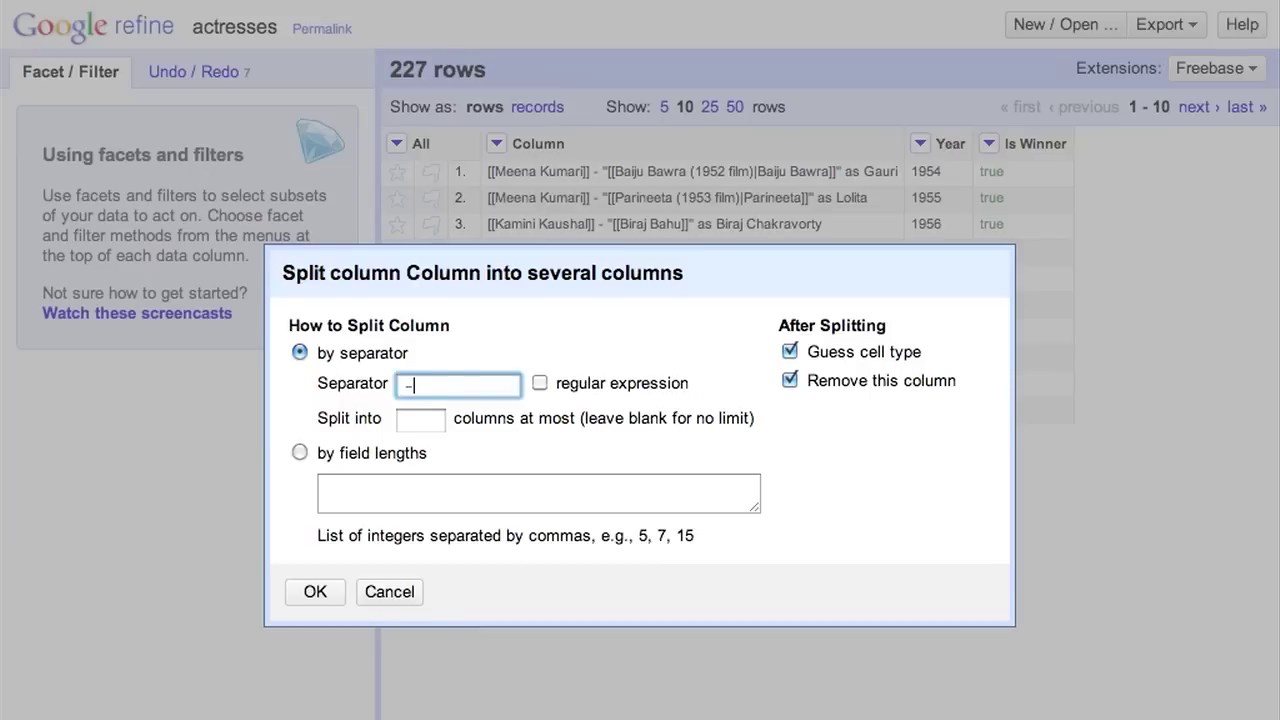
left_click(424, 424)
type("2")
left_click(314, 594)
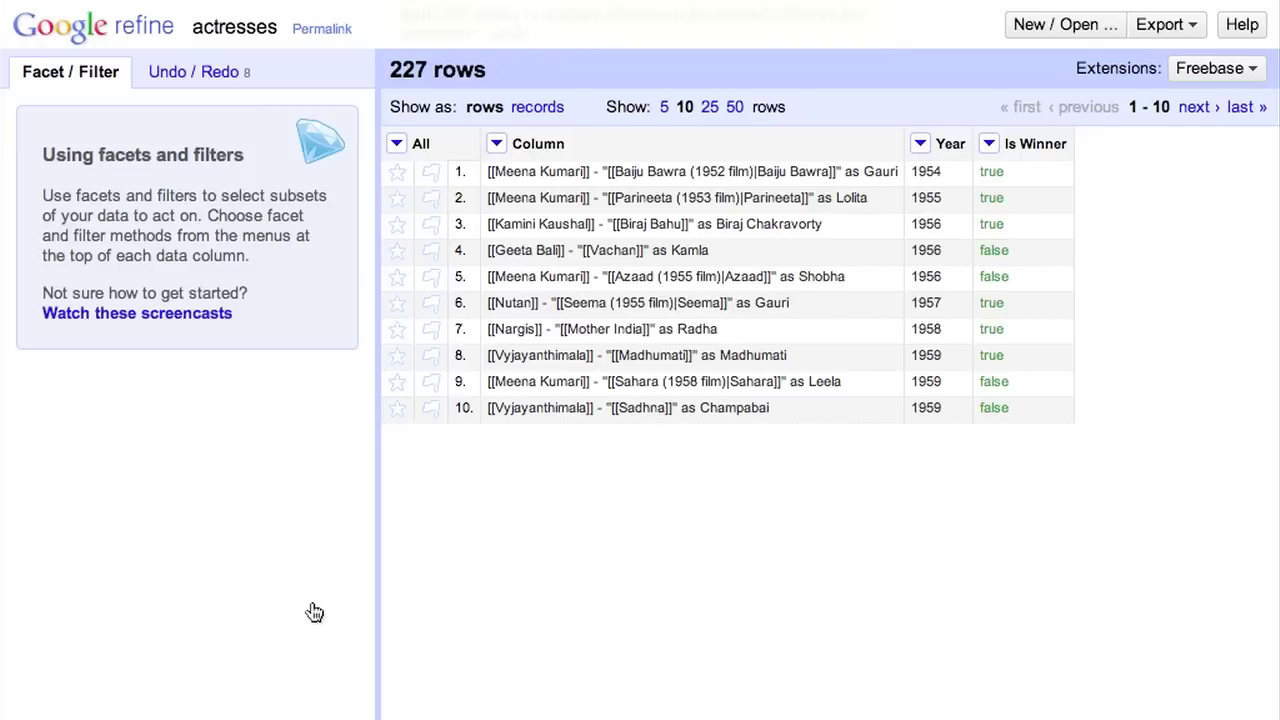
Split Column 2 into at most 2 columns, using "as" as the separator
left_click(617, 143)
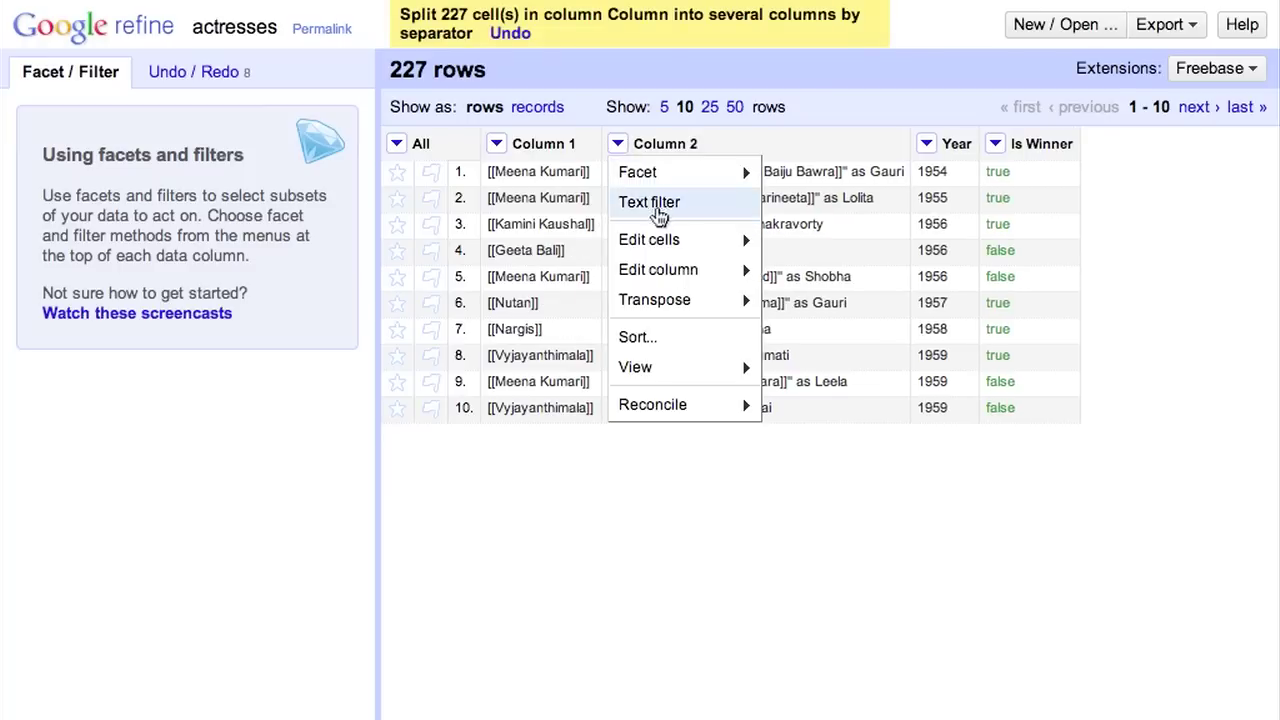
mouse_move(678, 268)
left_click(789, 276)
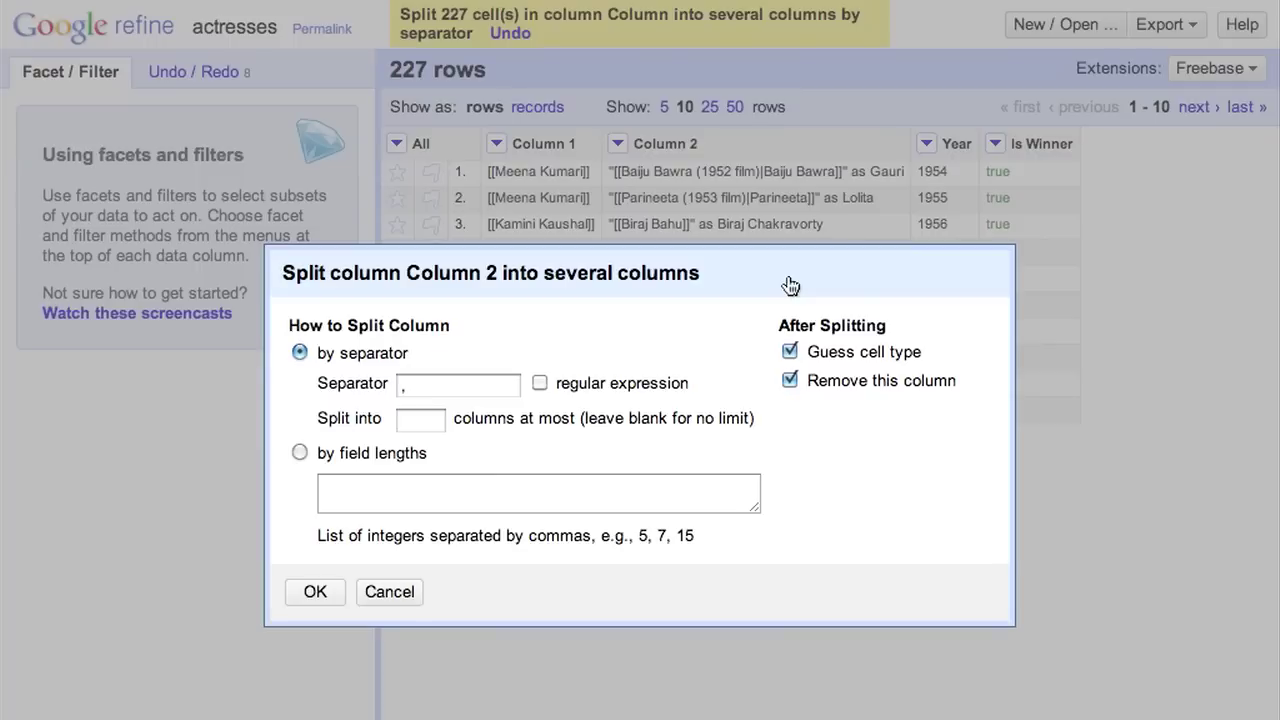
left_click(505, 385)
key("BackSpace")
type("as")
left_click(421, 418)
type("2")
left_click(326, 593)
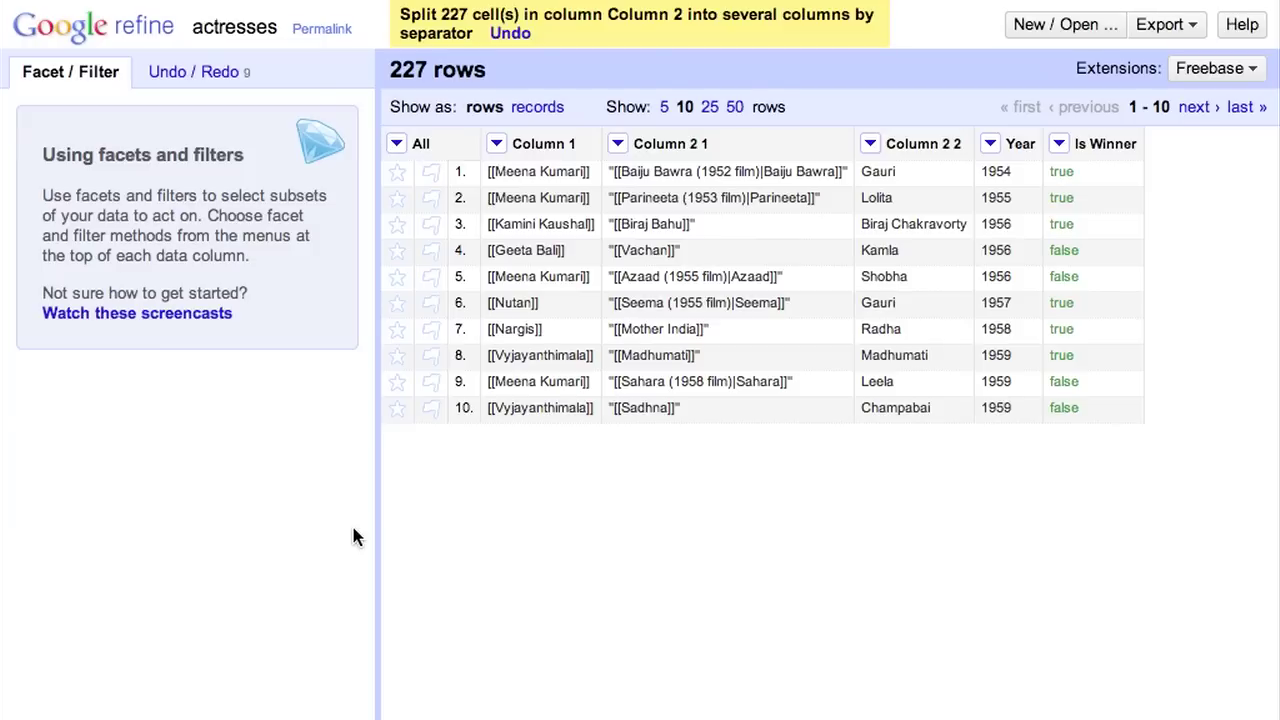
Rename Column 1 as actress
left_click(496, 143)
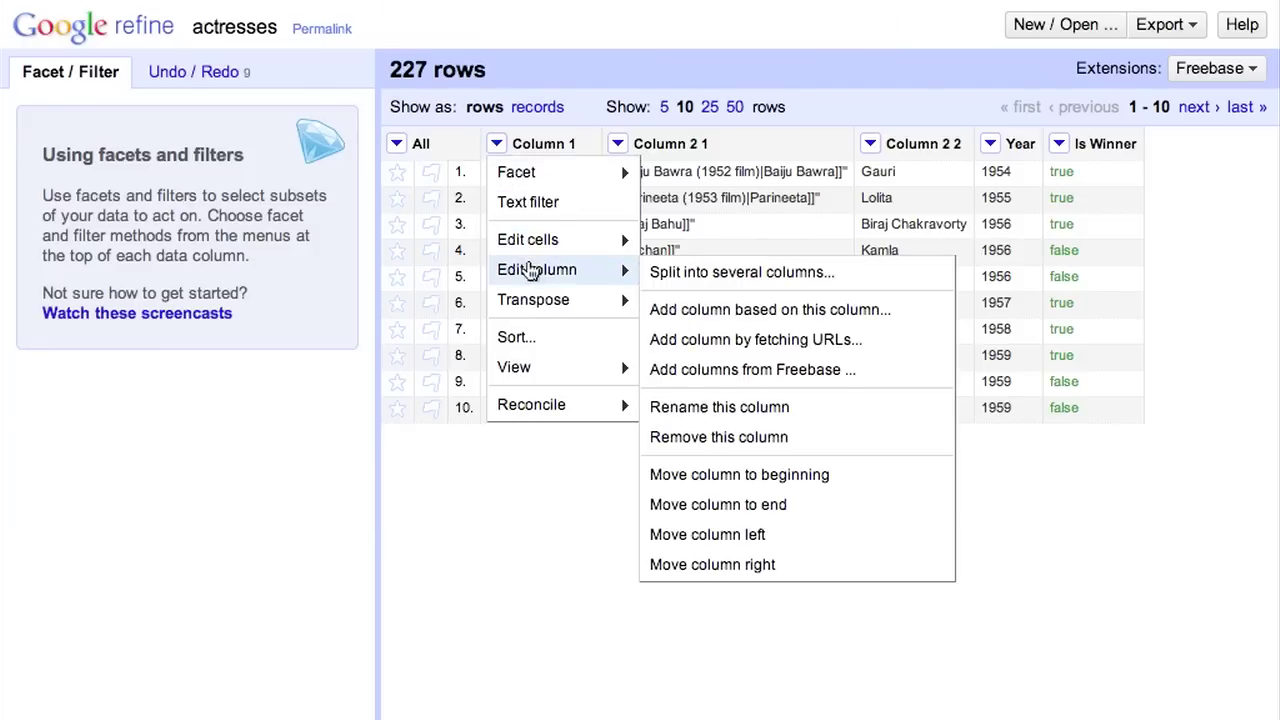
left_click(719, 407)
type("actress")
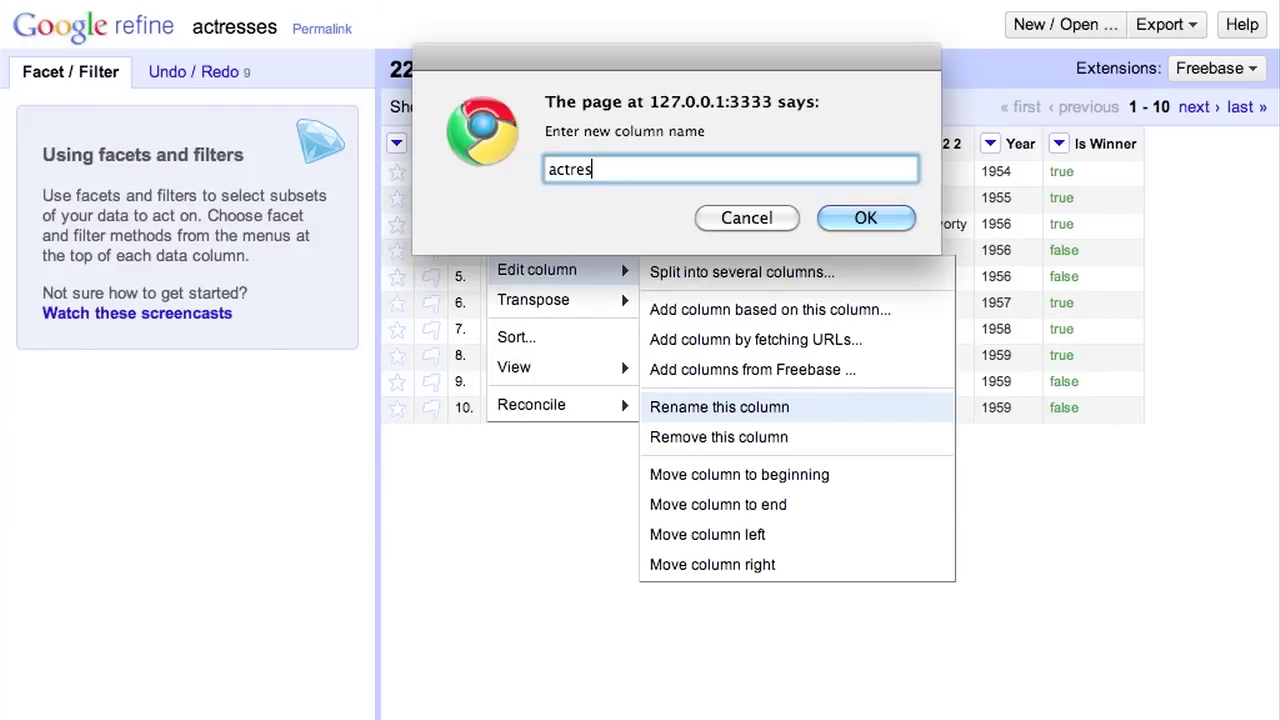
key("Return")
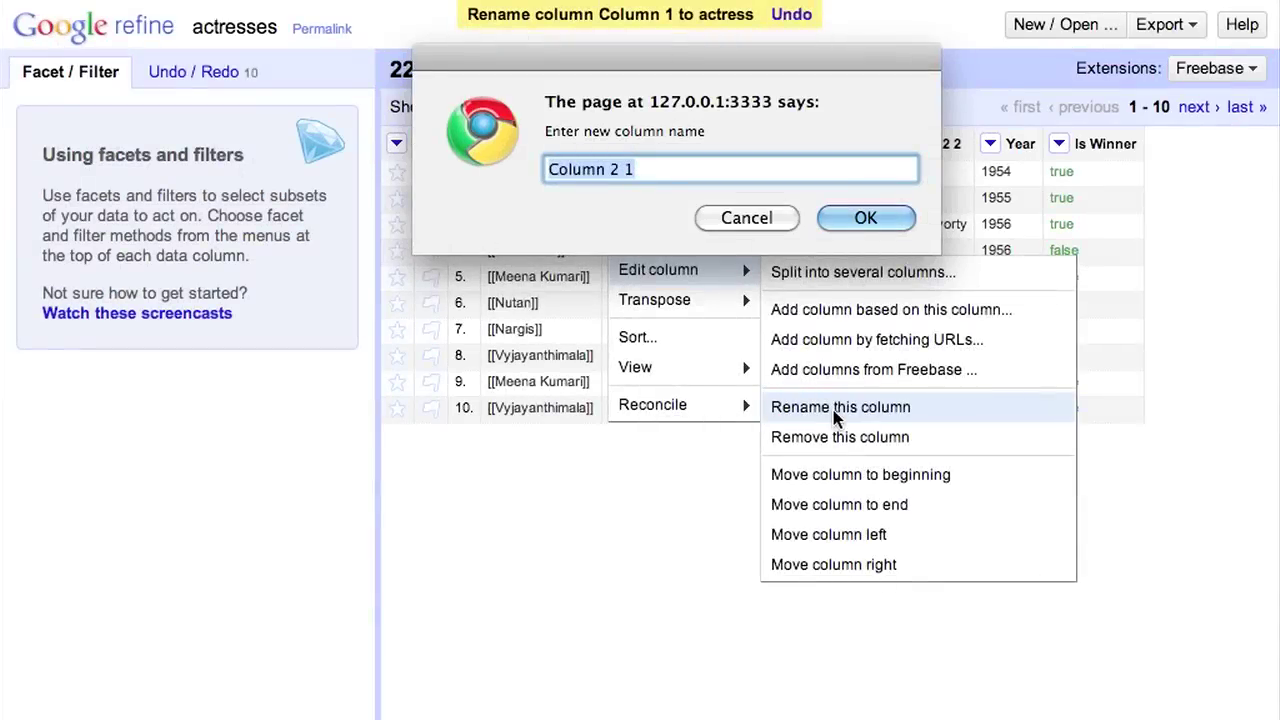
Rename Column 2 1 as film and Column 2 2 as character
type("fi")
type("lm")
key("Return")
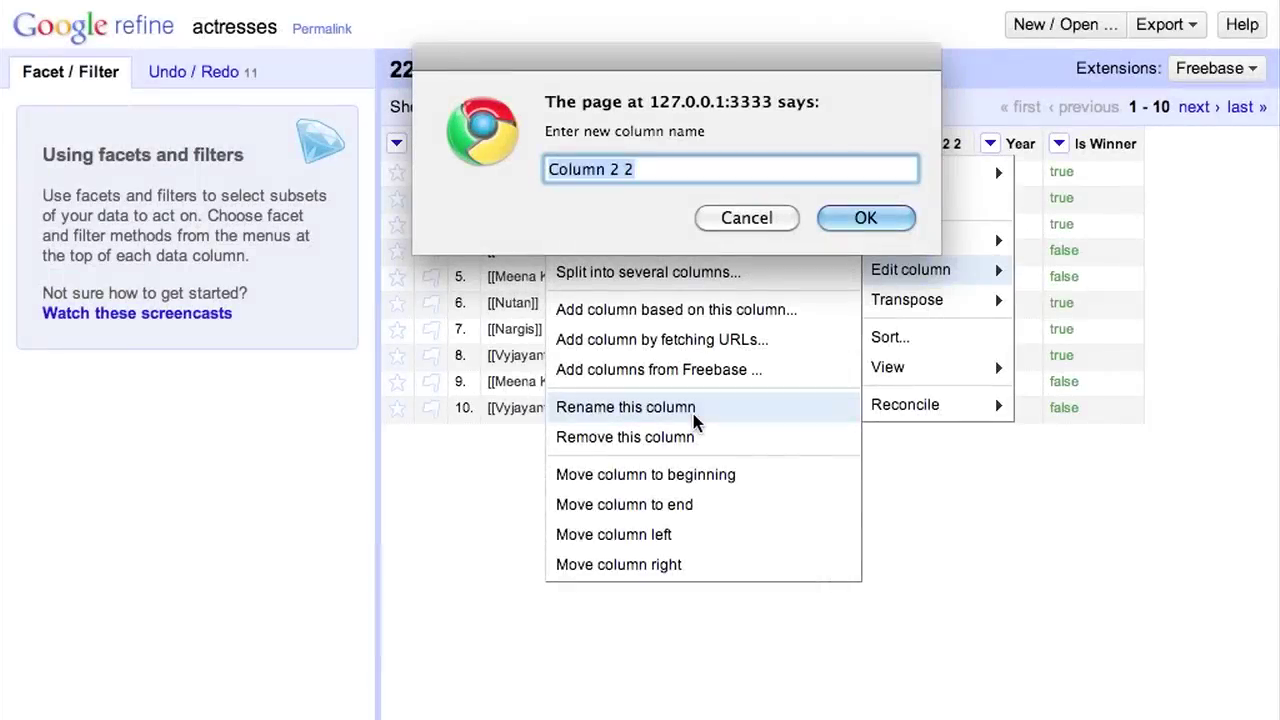
type("character")
key("Return")
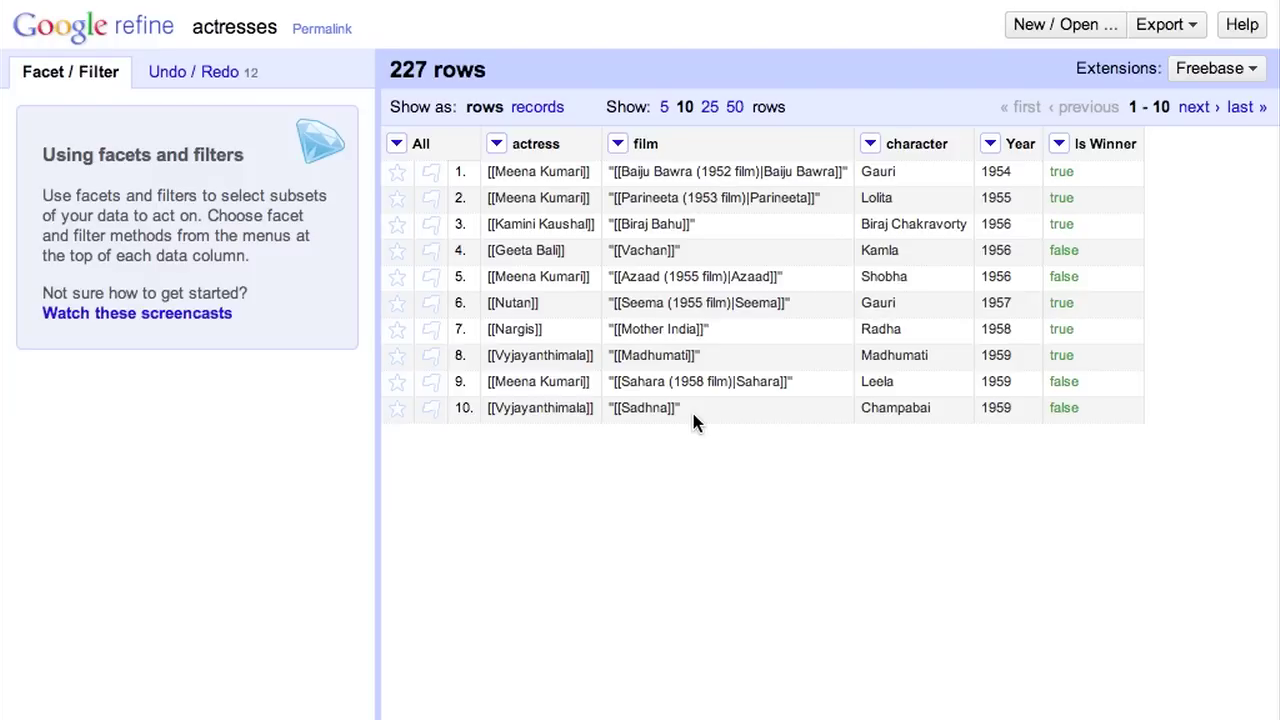
Transform the cells of the actress column with the expression if(cells["Is Winner"].value, value + " (winner)", value)
left_click(494, 144)
mouse_move(600, 242)
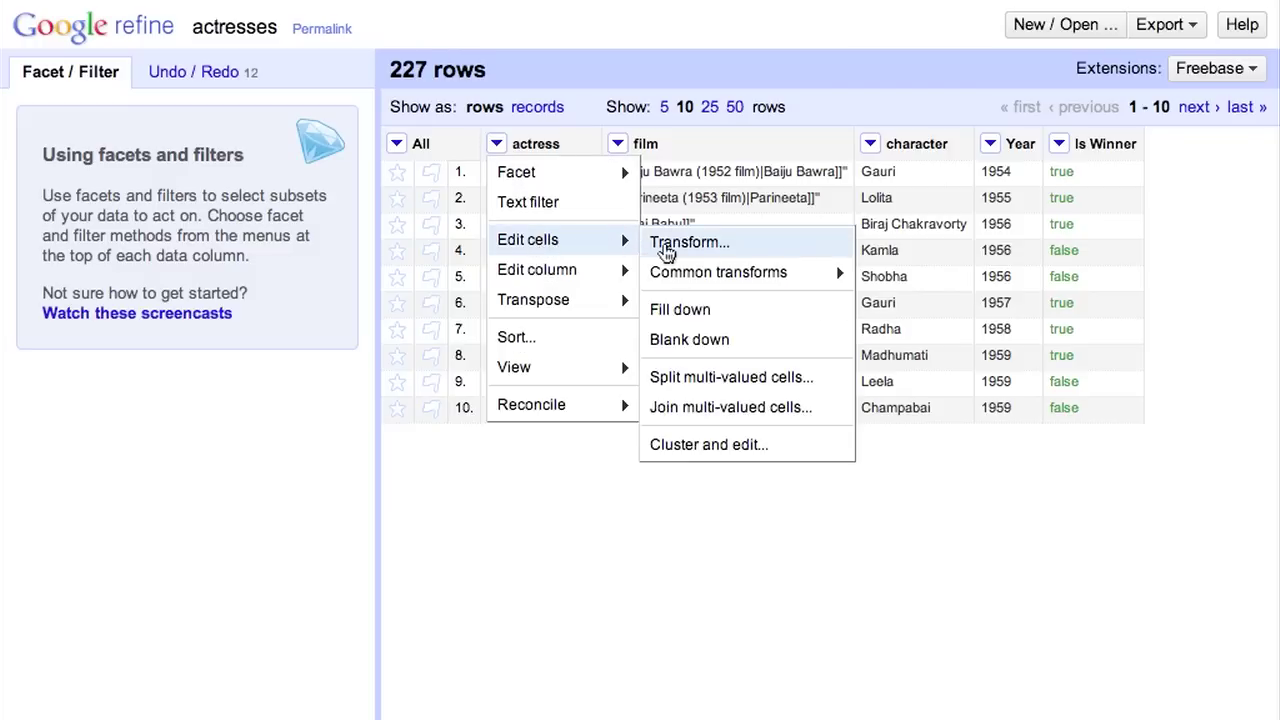
left_click(667, 245)
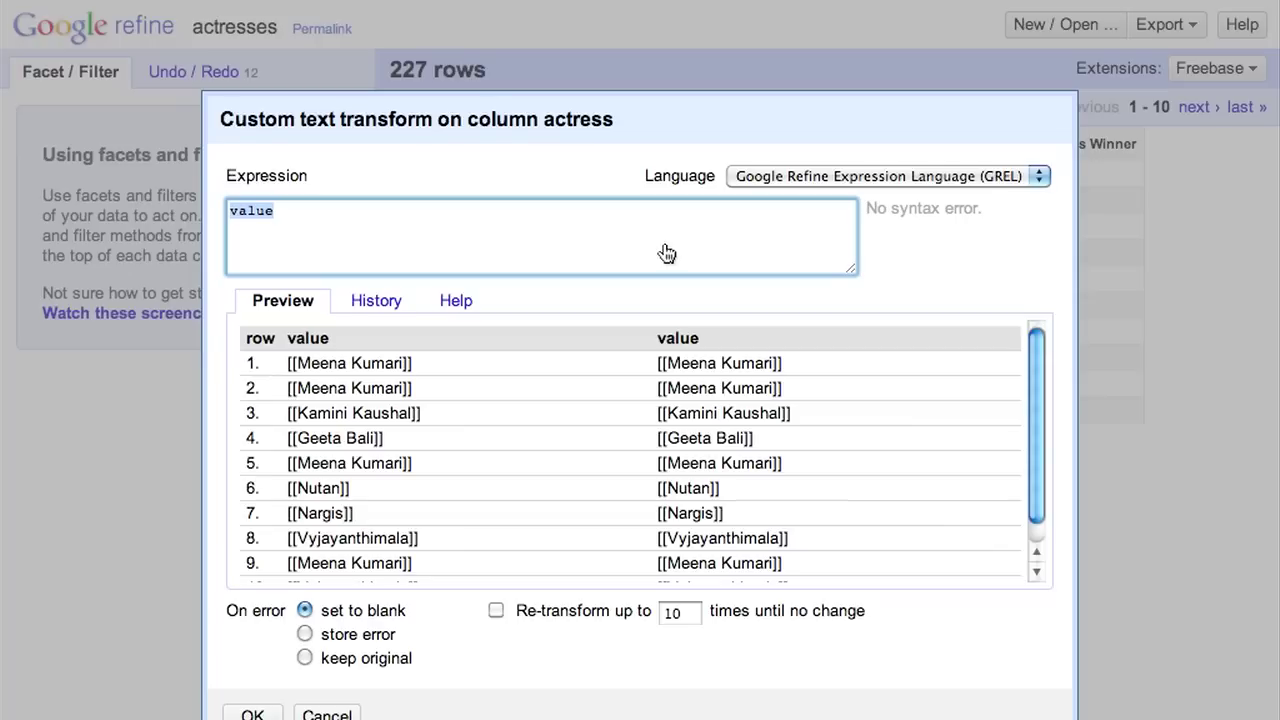
type("cells[\"I")
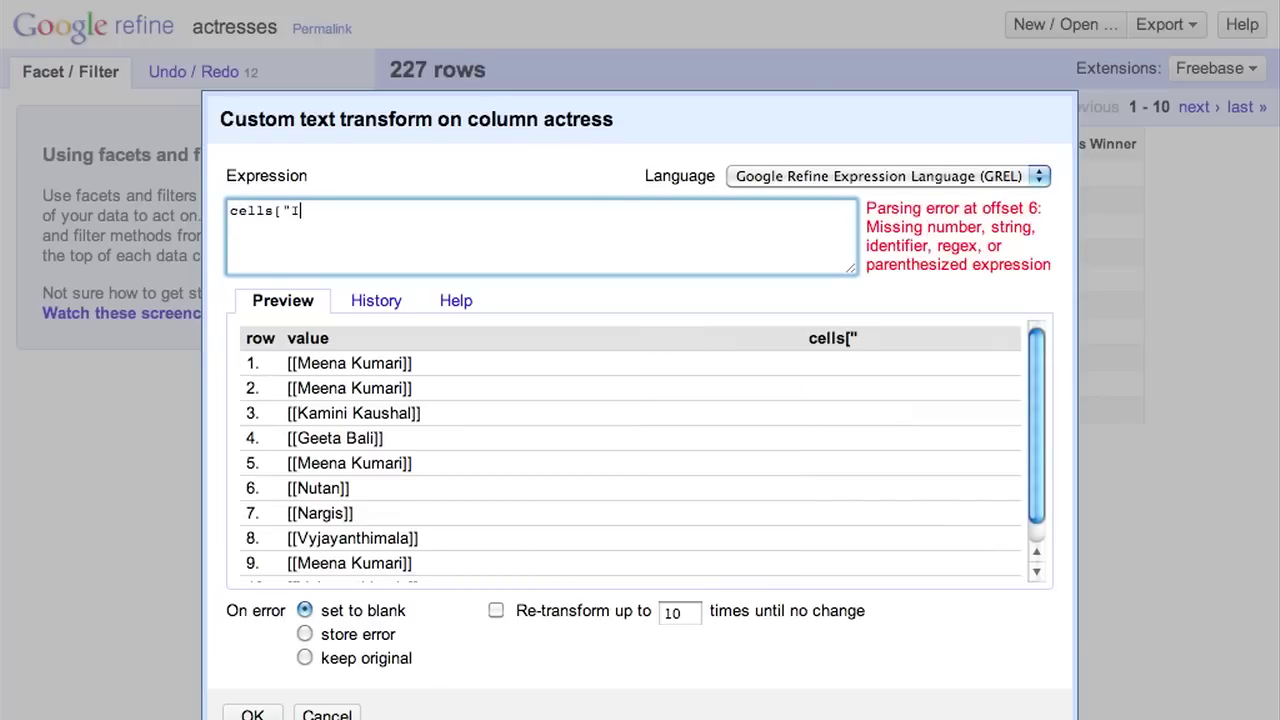
type("s Winner\"].value")
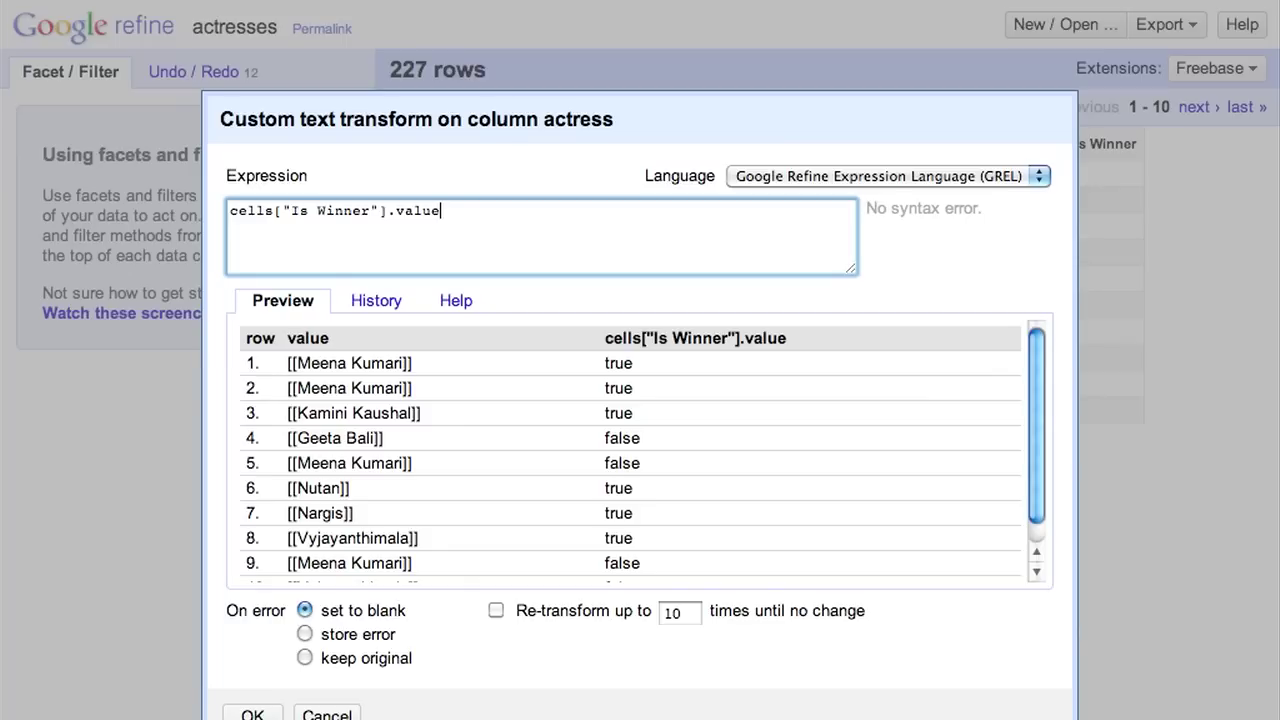
key("Home")
type("if(cells[\"Is Winner\"].value")
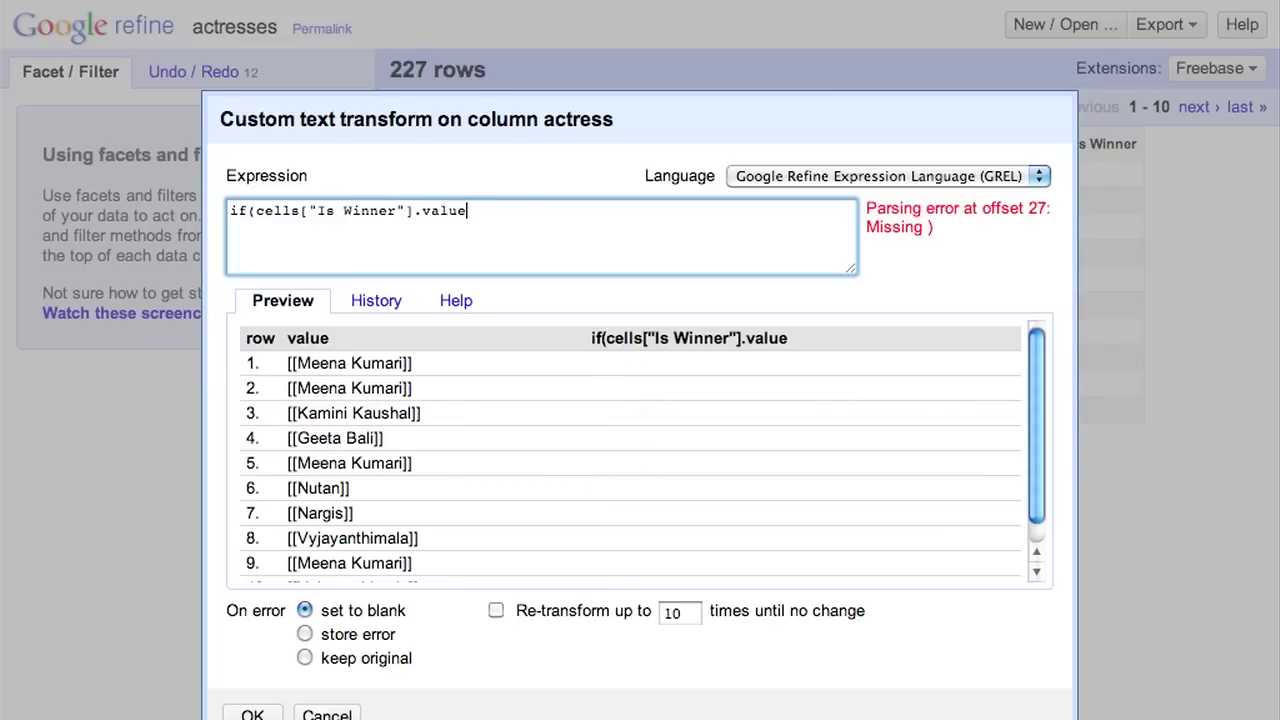
type(", value + \" (winner)\", value)")
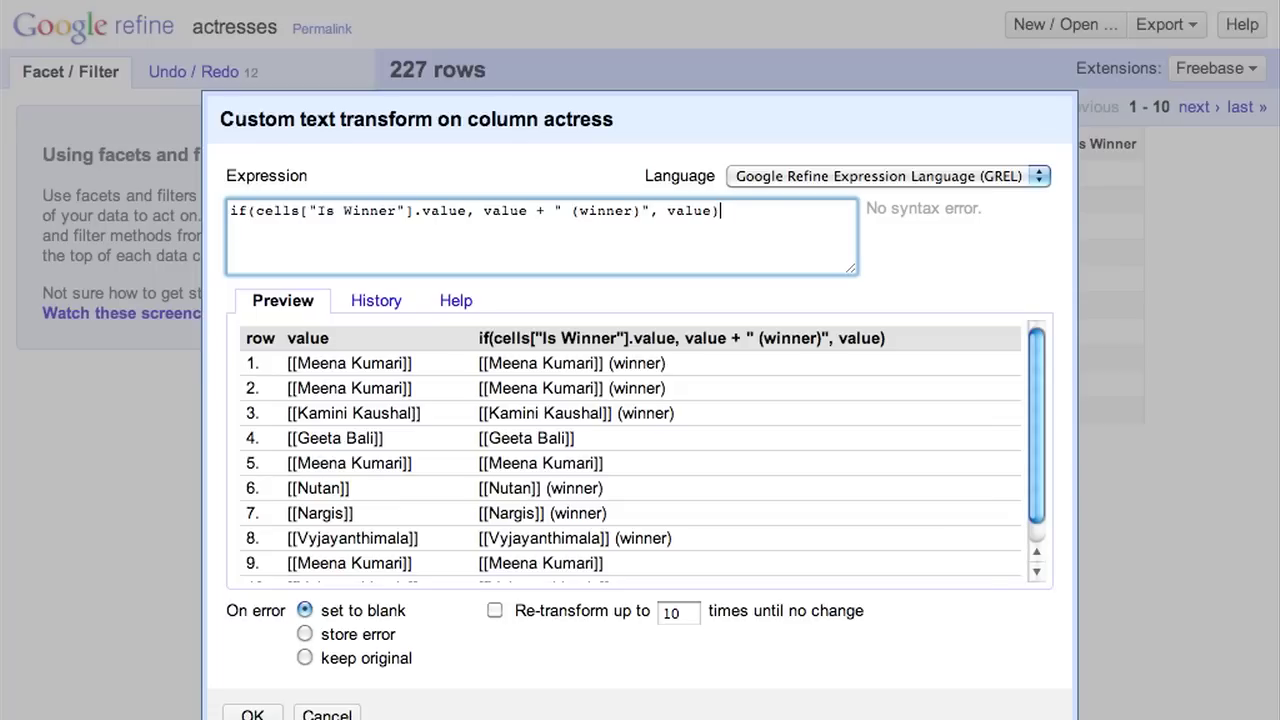
left_click(254, 713)
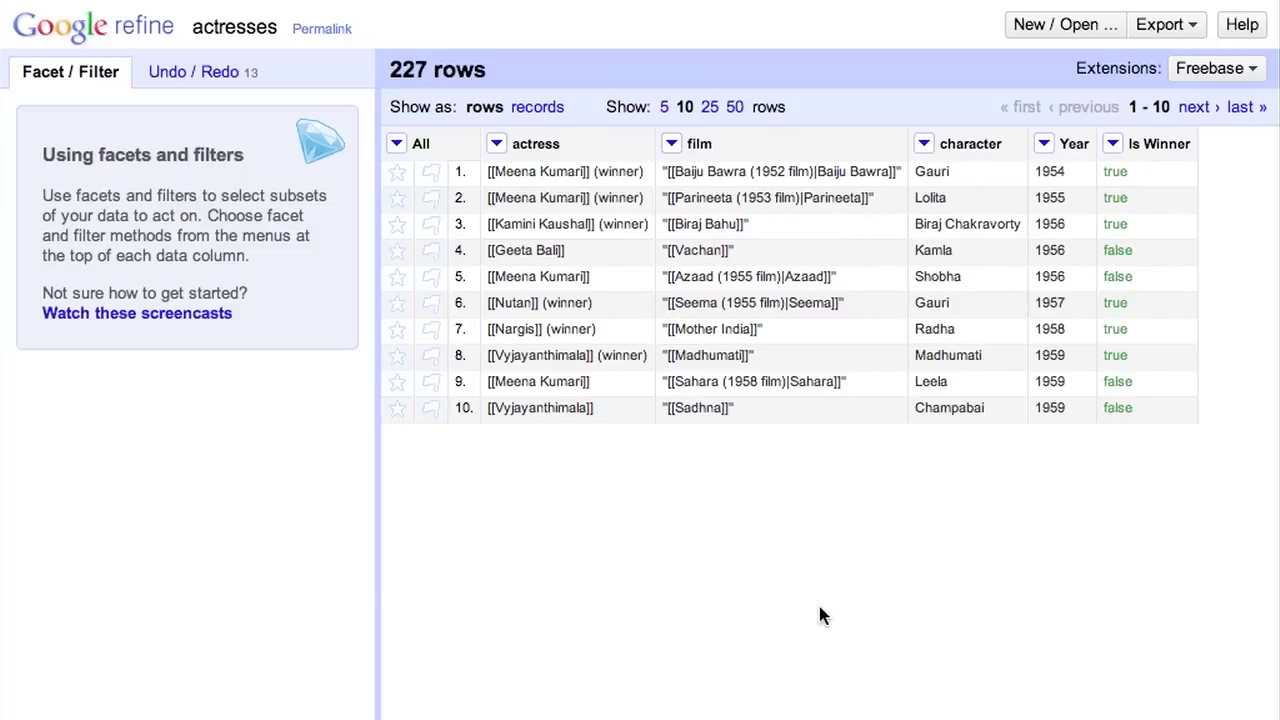
Open the templating export and replace the prefix with the wiki-table opening lines {| and |-
left_click(1178, 28)
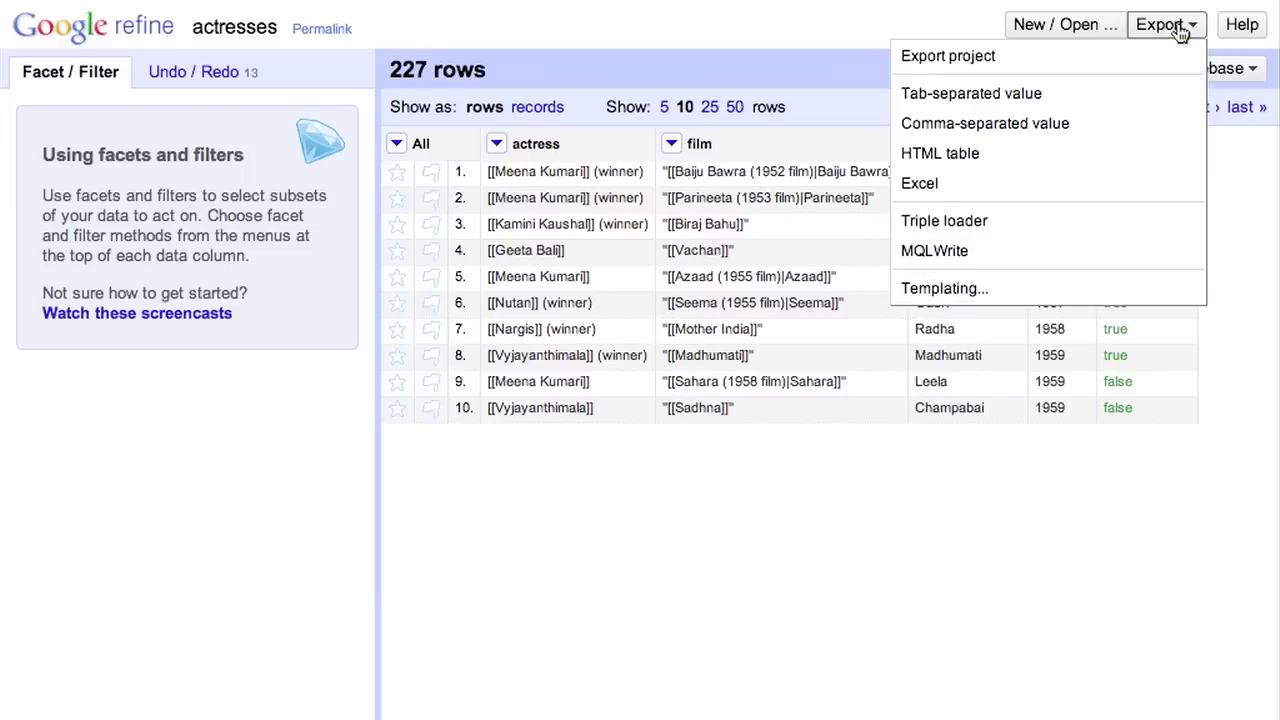
left_click(1042, 291)
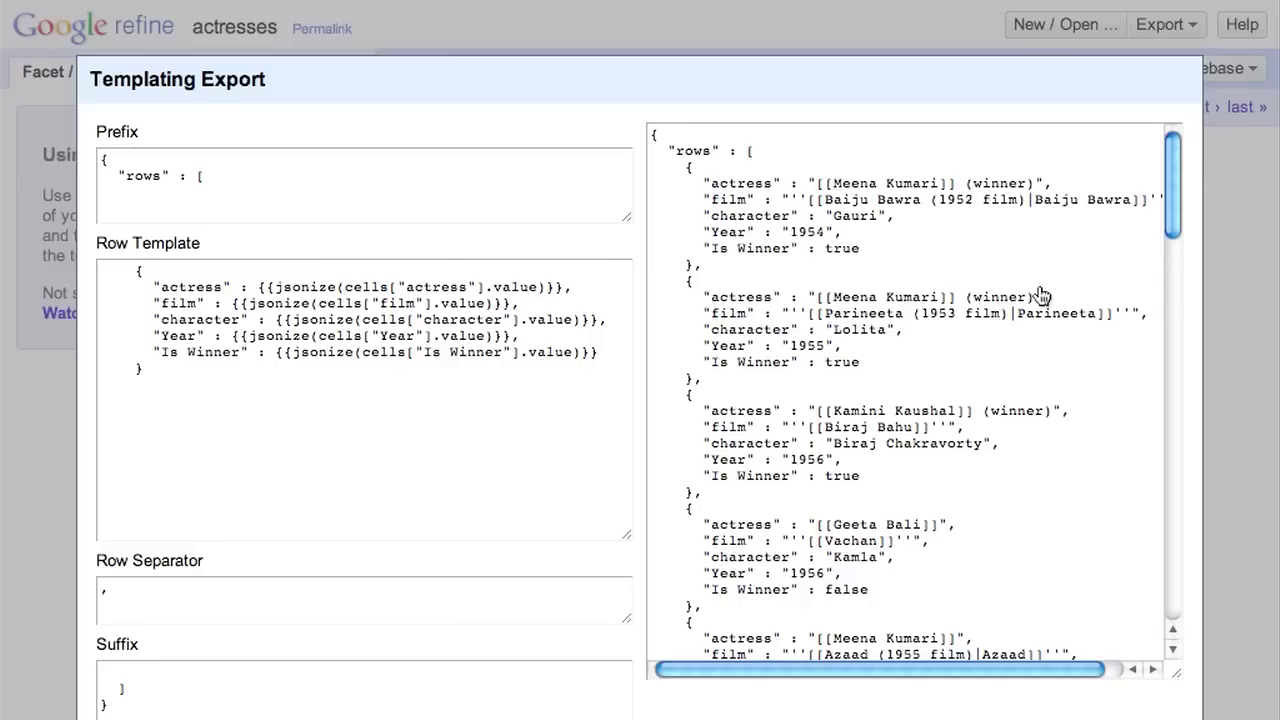
left_click(555, 212)
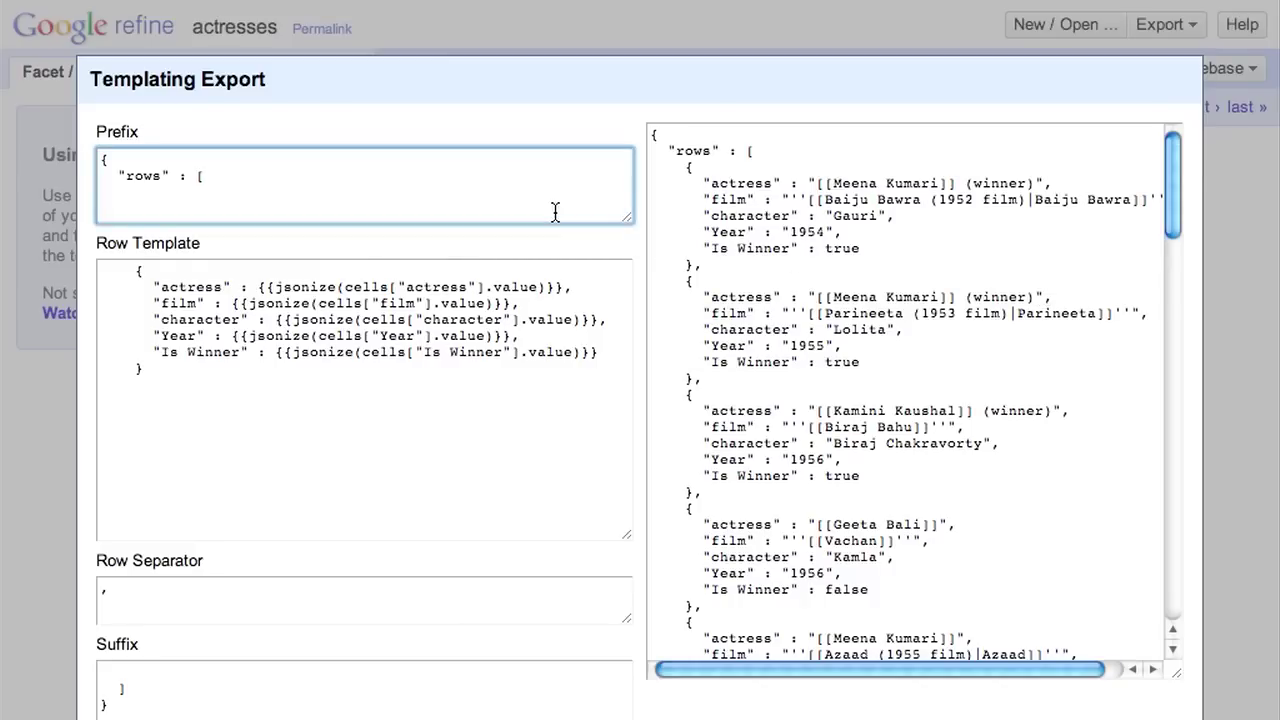
key("ctrl+a")
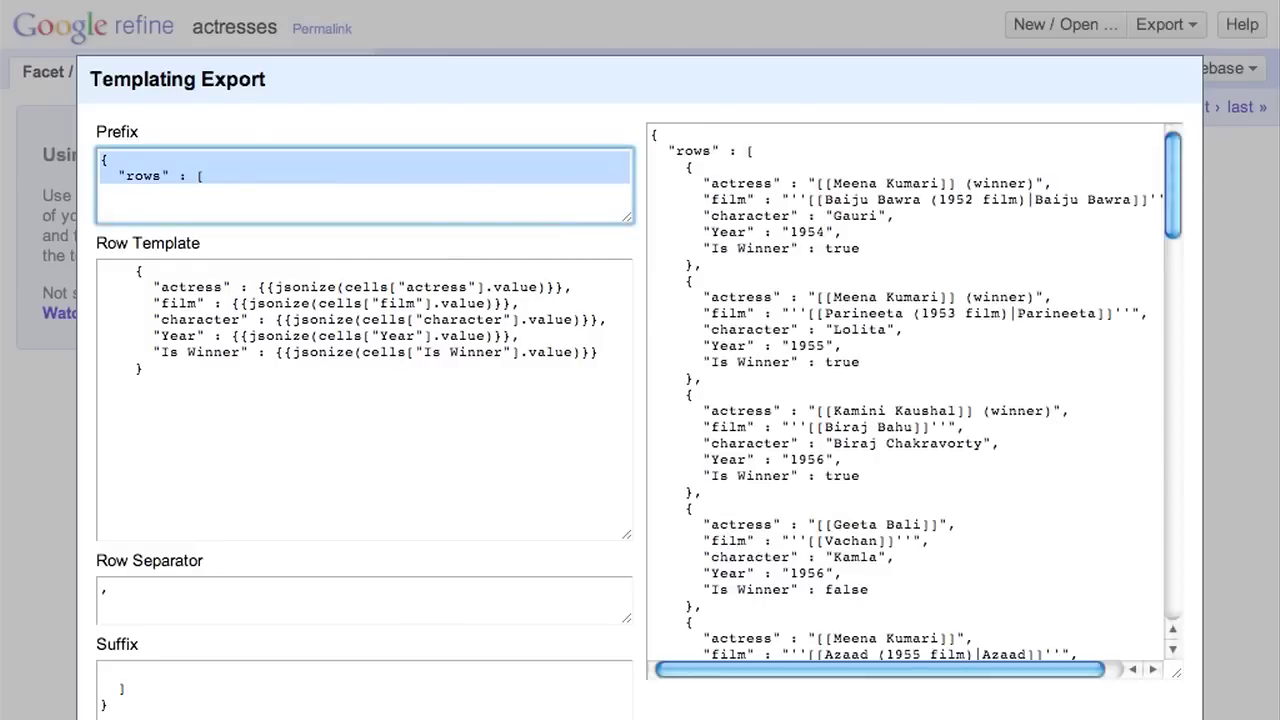
type("{|")
key("Return")
type("|")
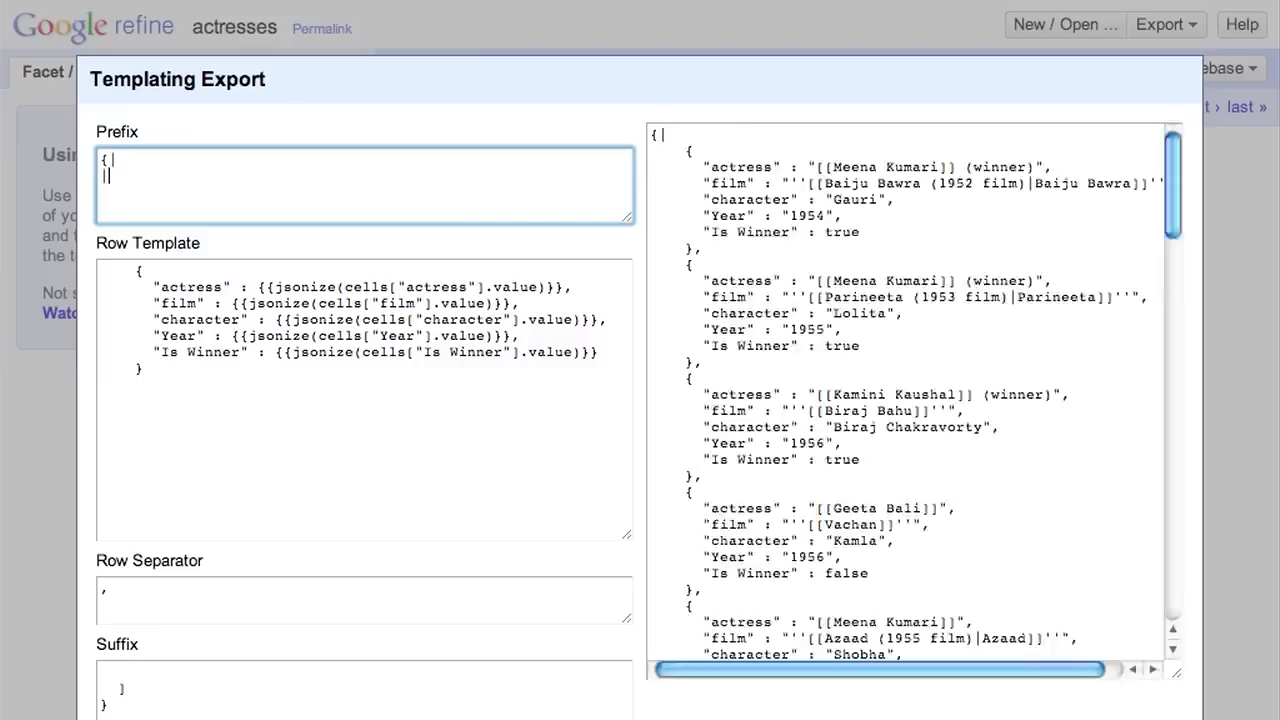
type("-")
key("Return")
Add the header lines ! actress, ! film, ! character and ! year to the prefix, followed by a |- line
type("! actress")
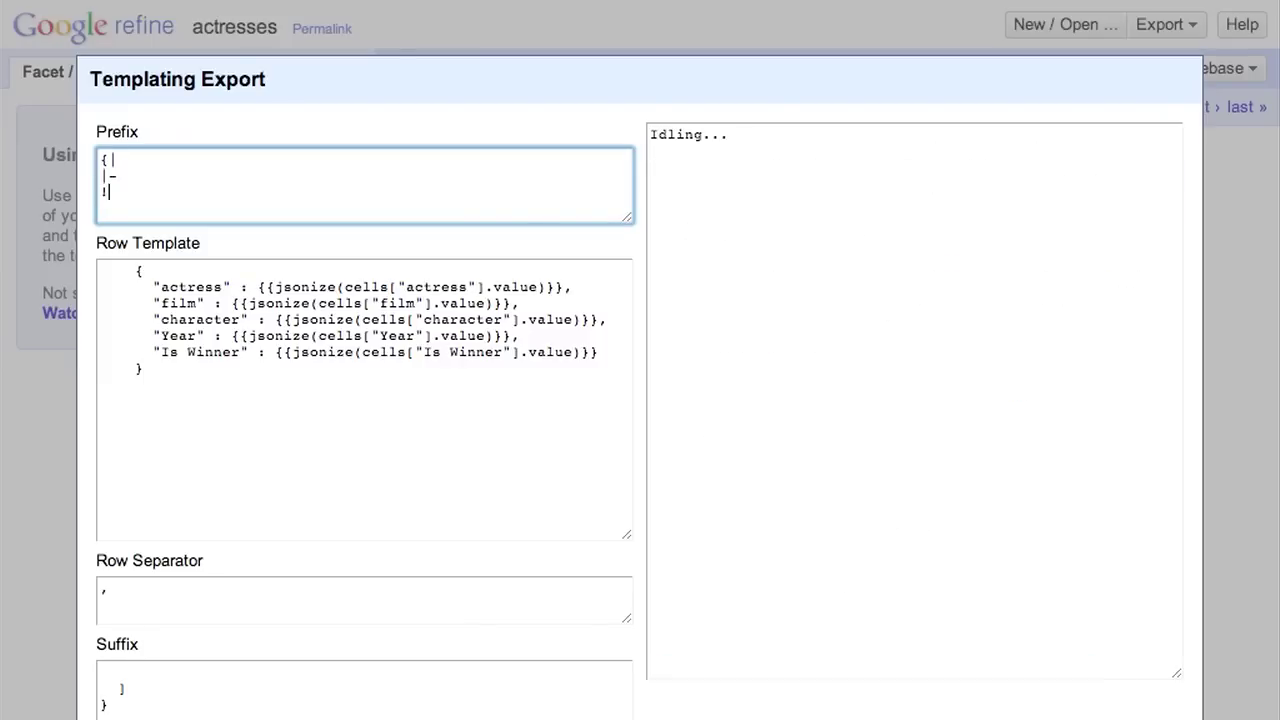
key("Return")
type("! film")
key("Return")
type("! character")
key("Return")
type("! year")
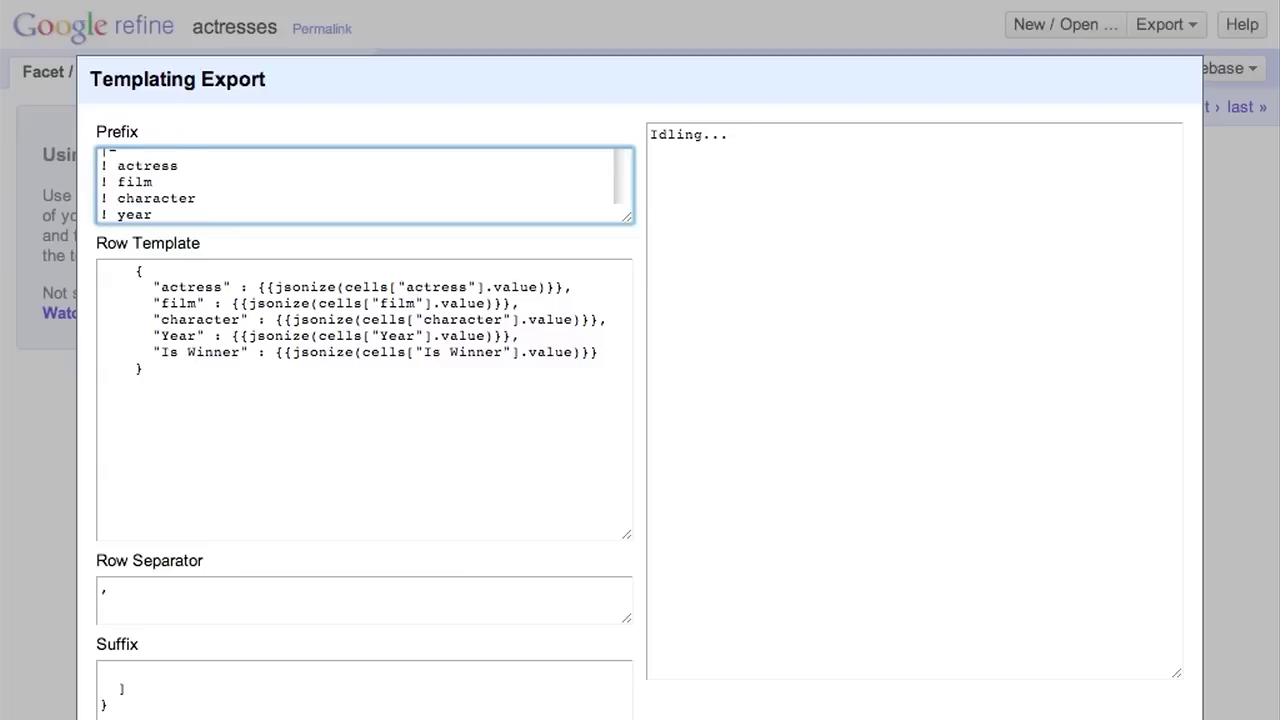
key("Return")
type("|-")
Strip the JSON wrapping from the row template's actress line, leaving a leading | and the actress cell value expression
left_click(412, 386)
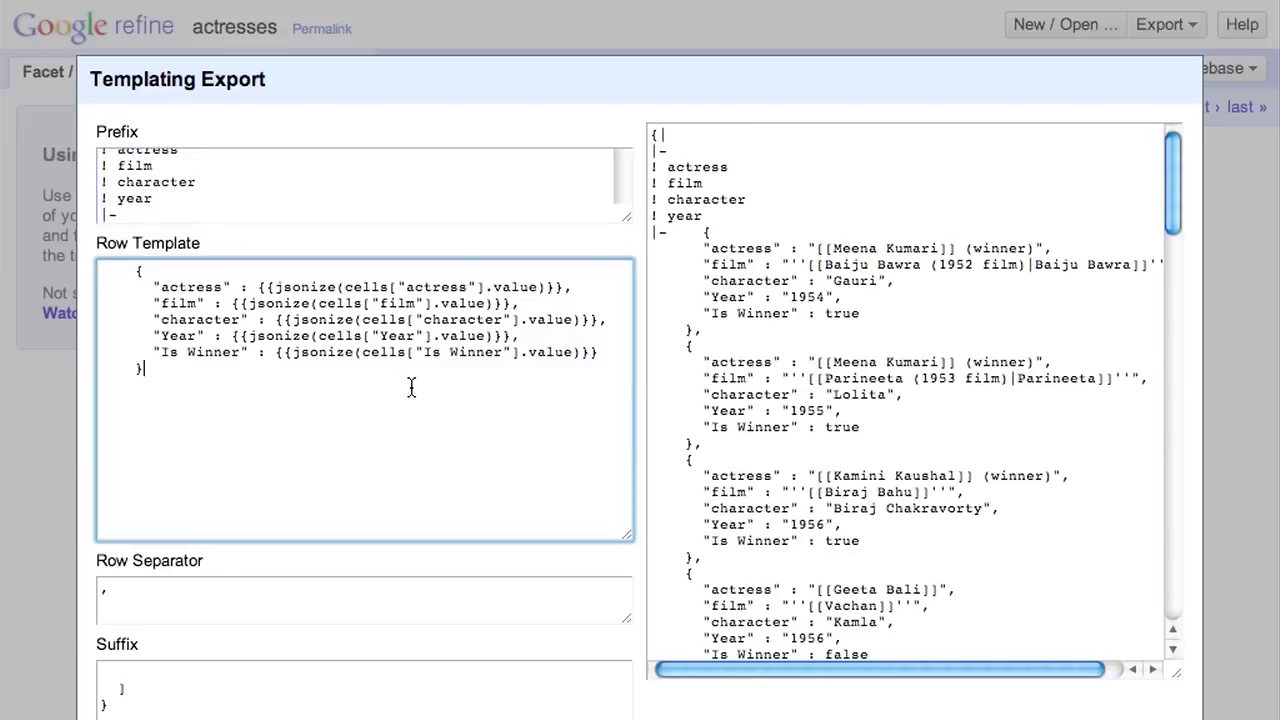
left_click(276, 287)
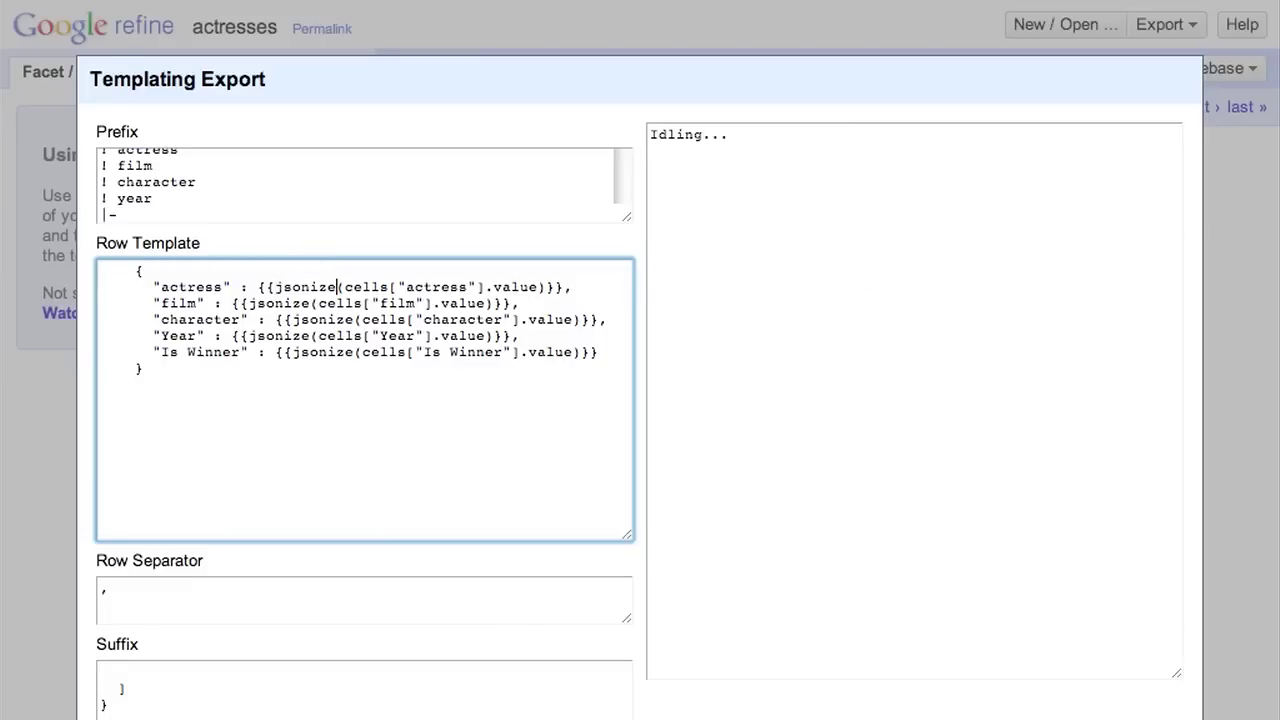
left_click(101, 266, "shift")
key("BackSpace")
type("|")
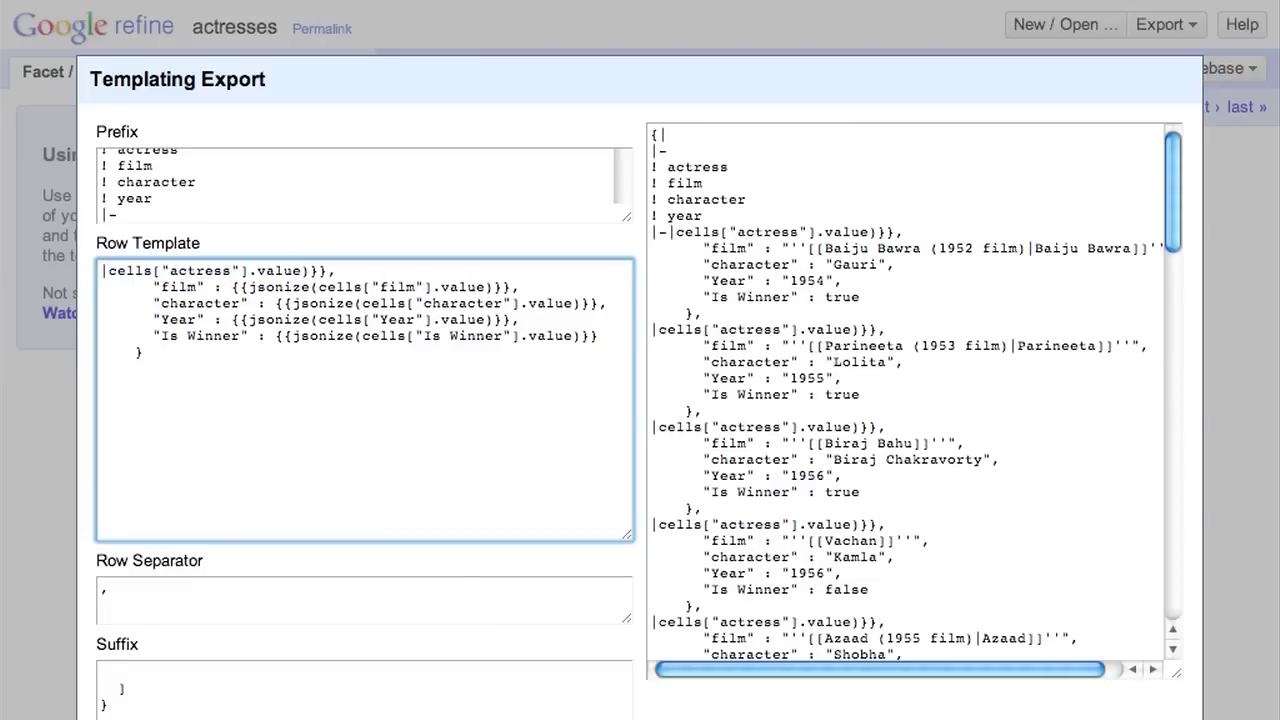
left_click(320, 270)
key("BackSpace")
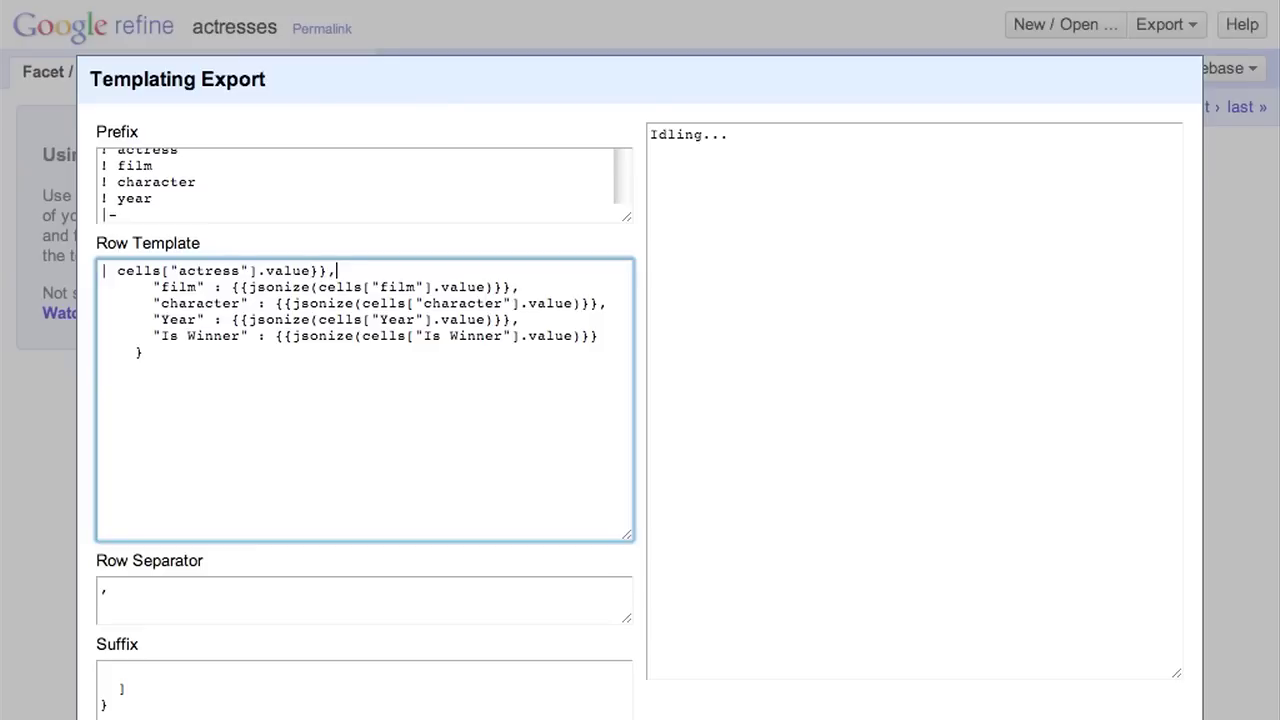
key("End")
key("BackSpace")
Rewrite the row template's film line as | {{cells["film"].value}} and add the opening {{ to the actress line
key("Return")
left_click(232, 303, "shift")
type("|")
double_click(136, 286)
key("BackSpace")
key("Delete")
left_click(117, 270)
type("{{")
left_click(310, 287)
key("BackSpace")
key("End")
key("BackSpace")
Rewrite the row template's character line as | {{cells["character"].value}}
left_click(102, 303)
left_click(276, 303, "shift")
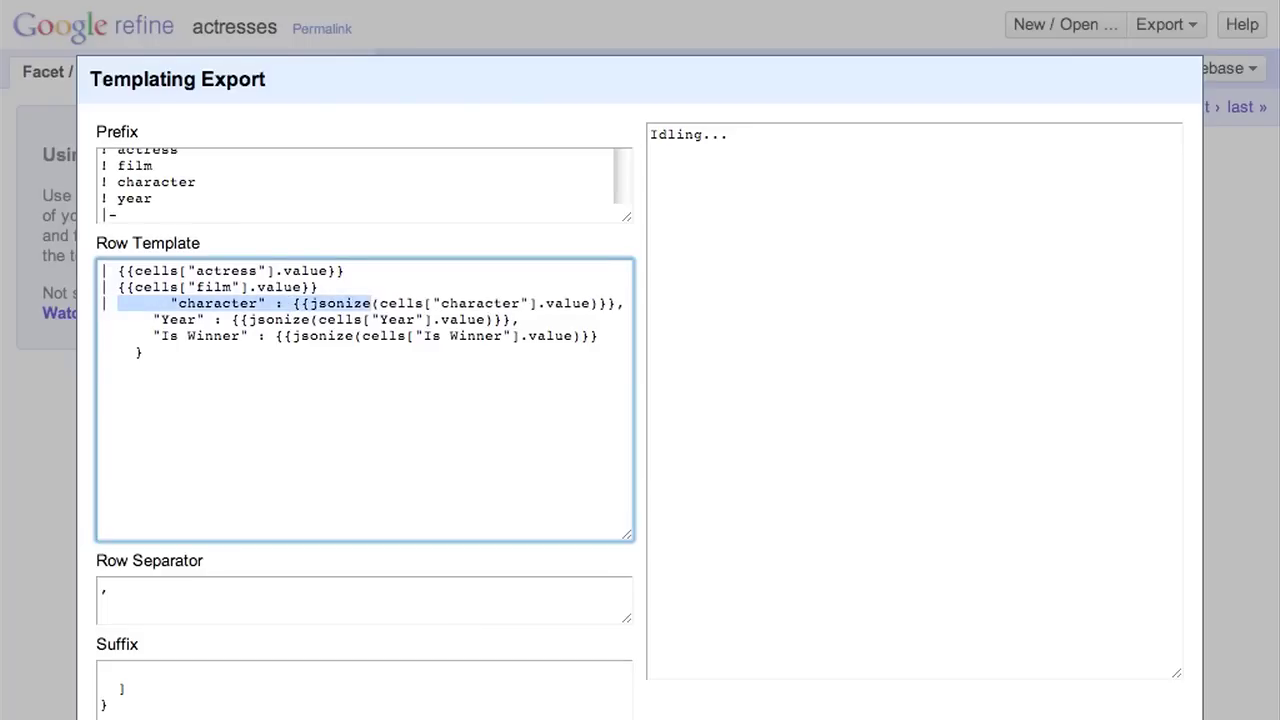
type("|")
double_click(165, 303)
key("BackSpace")
key("Delete")
key("End")
left_click(352, 303)
key("BackSpace")
key("End")
key("BackSpace")
Rewrite the row template's year line as | {{cells["Year"].value}}
key("Return")
left_click(231, 335, "shift")
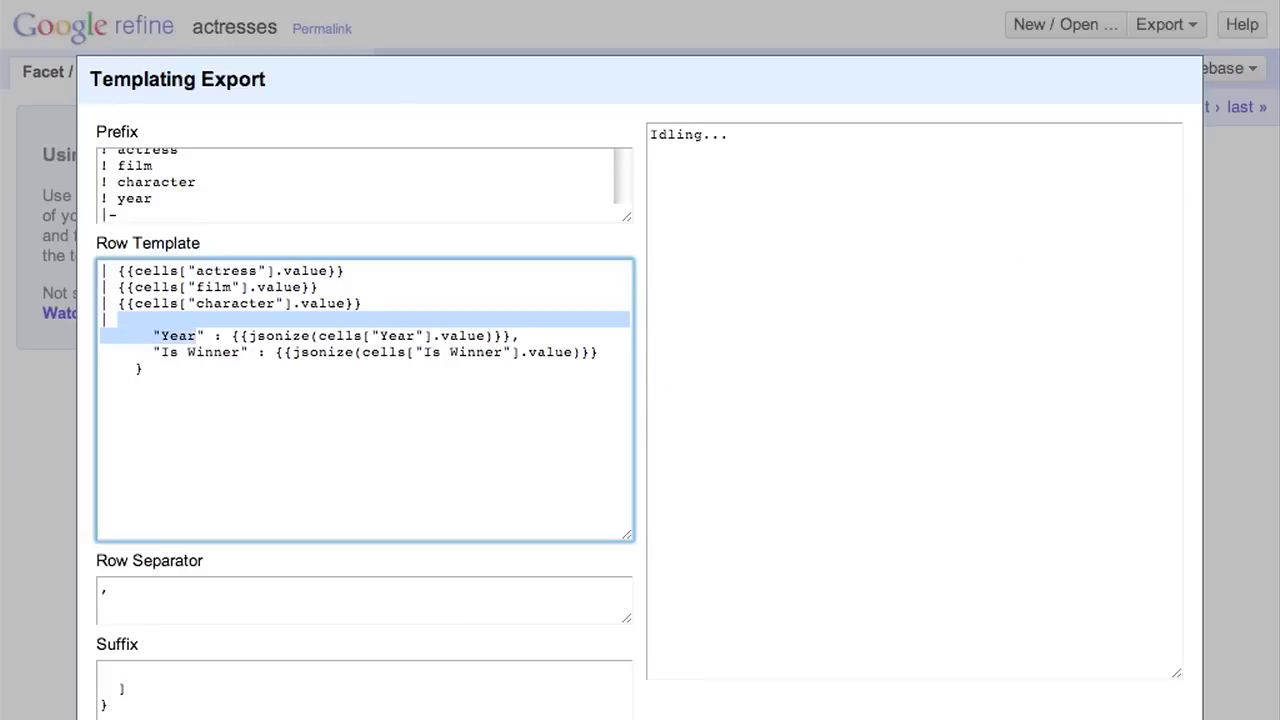
key("BackSpace")
double_click(165, 319)
key("BackSpace")
key("End")
key("Left")
key("Left")
key("Left")
key("BackSpace")
key("End")
key("BackSpace")
Delete the Is Winner line and the closing brace from the row template
key("Right")
key("shift+Down")
key("shift+Down")
key("BackSpace")
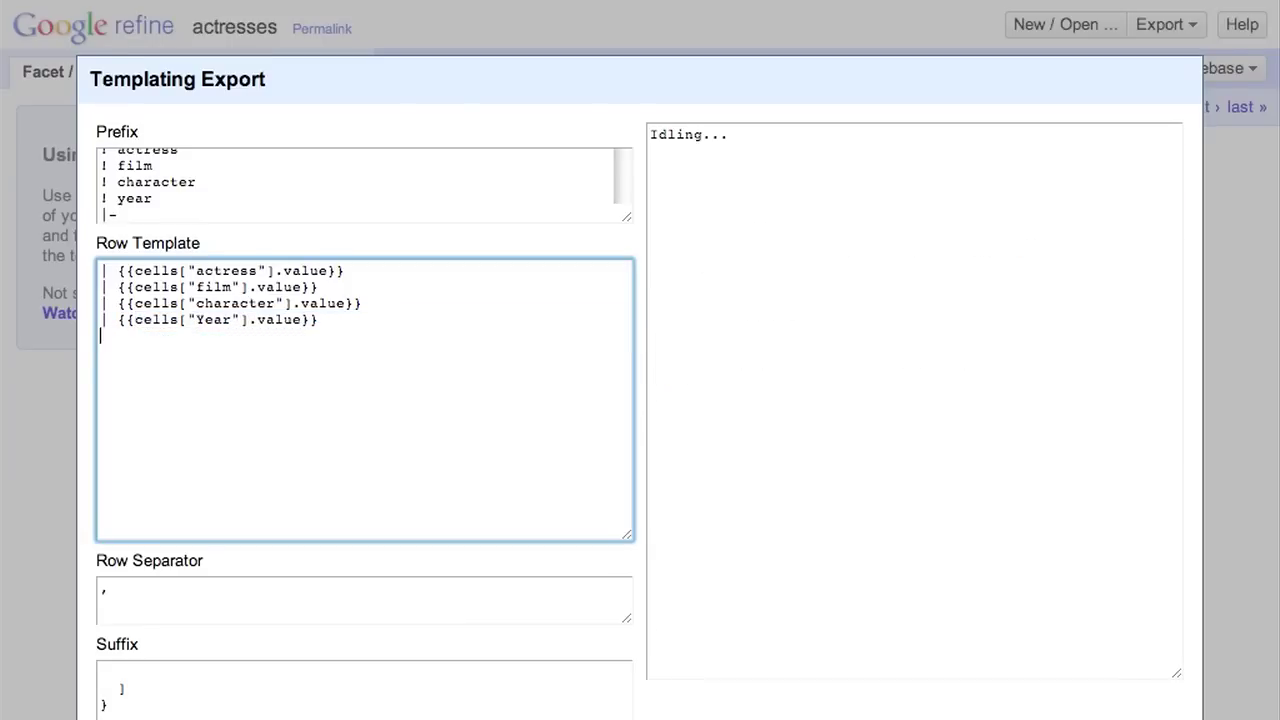
Replace the comma in the row separator with |- and a line break
scroll(128, 286, "down", 3)
left_click_drag(140, 474, 96, 475)
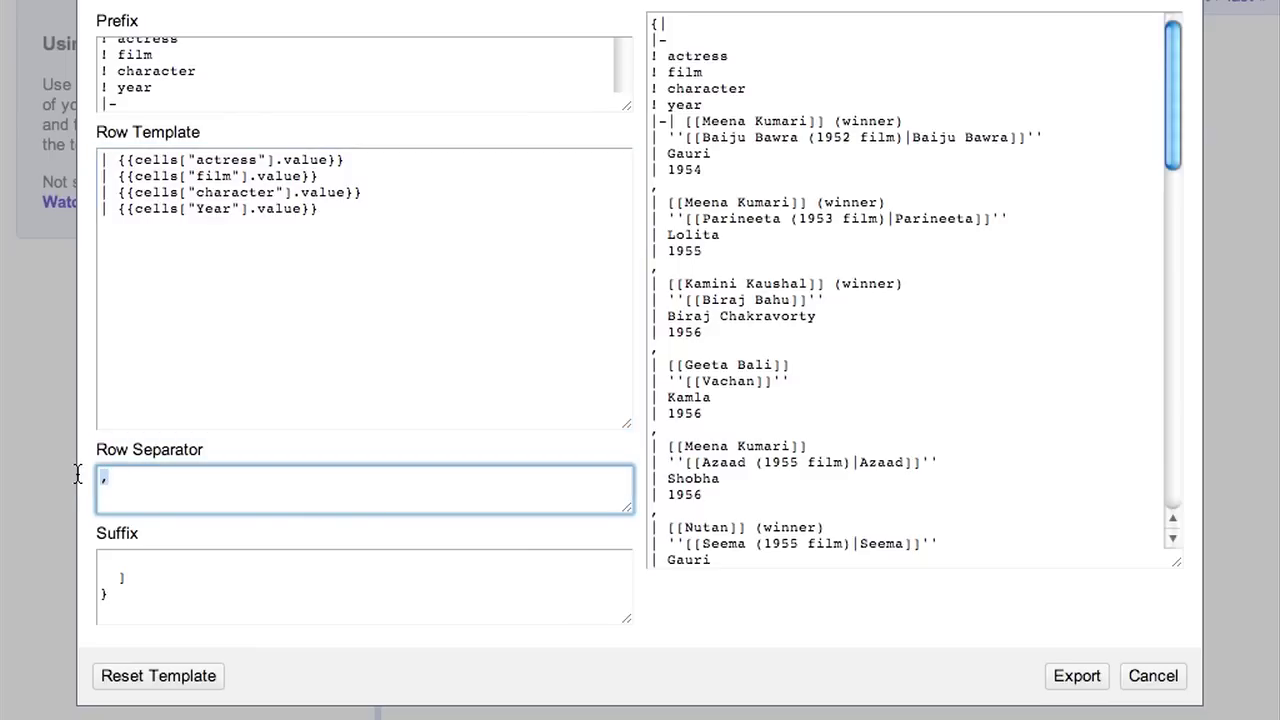
type("|-")
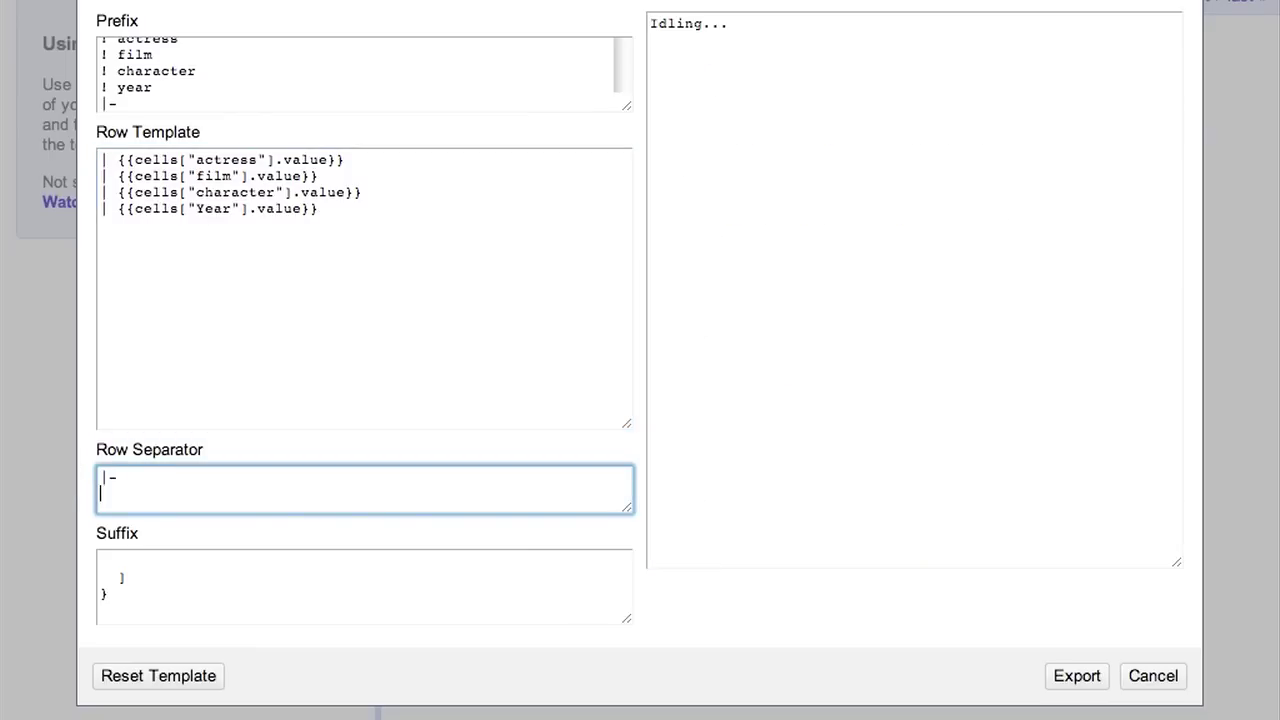
key("Return")
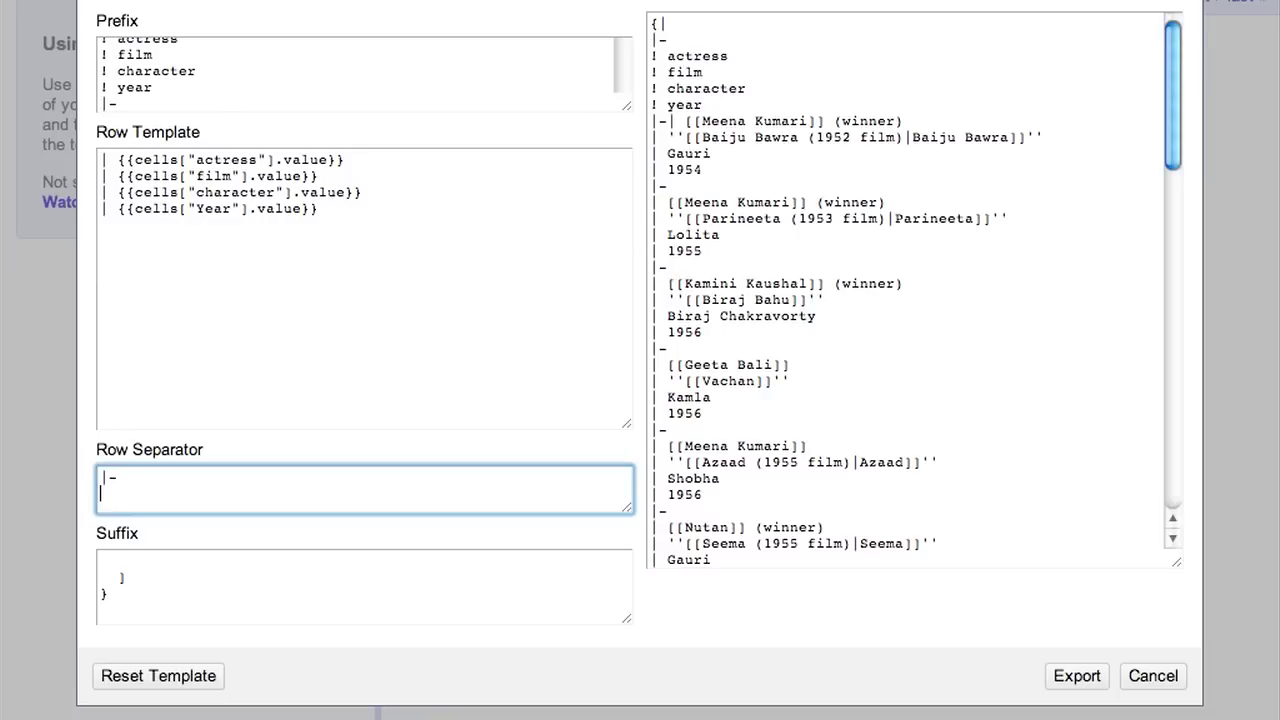
Replace the suffix with |} and export the templated rows
left_click(170, 566)
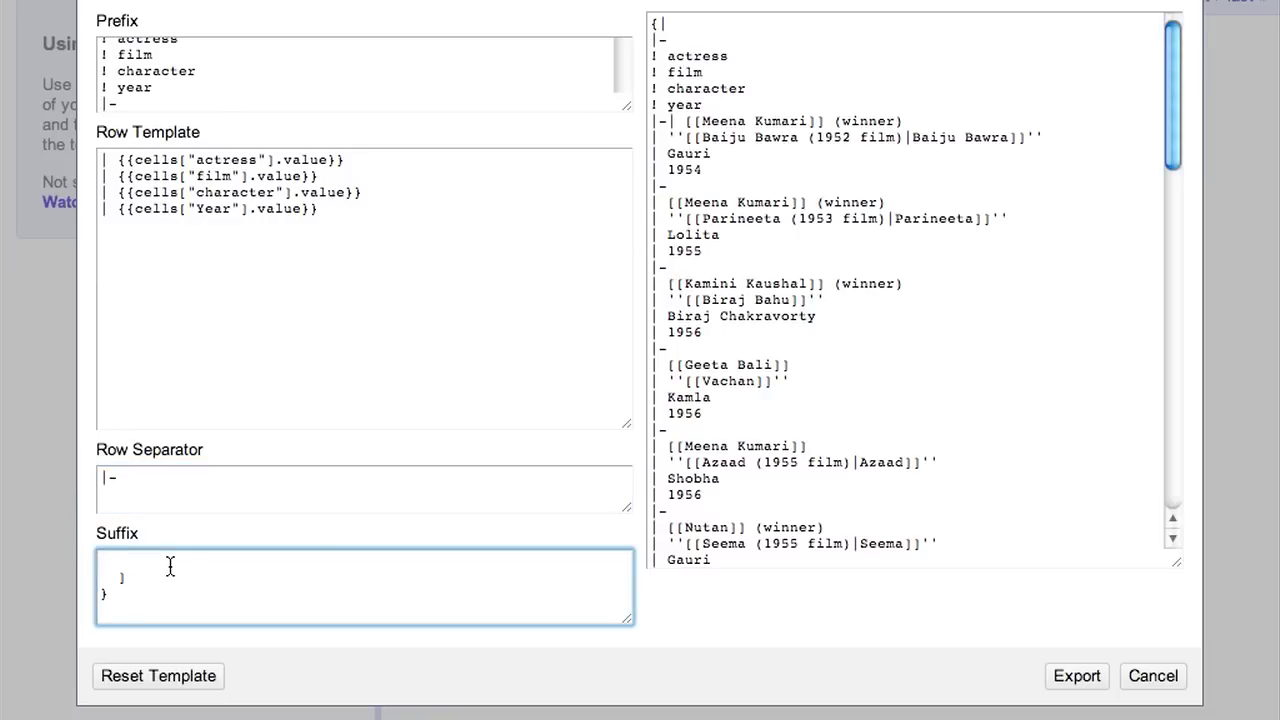
key("ctrl+a")
type("|}")
left_click(1051, 674)
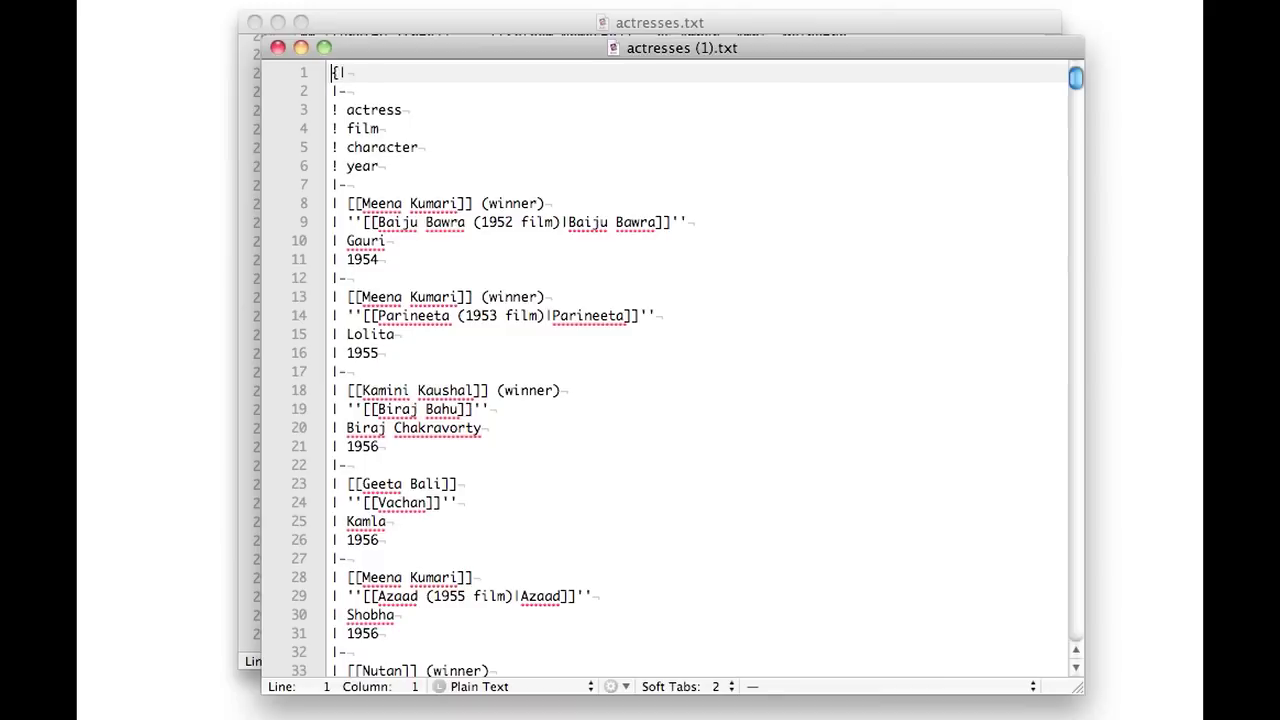
Copy the entire exported text and switch to Wikipedia's Best Actress section editor, replacing all of its wikitext with the copy
key("super+a")
right_click(604, 381)
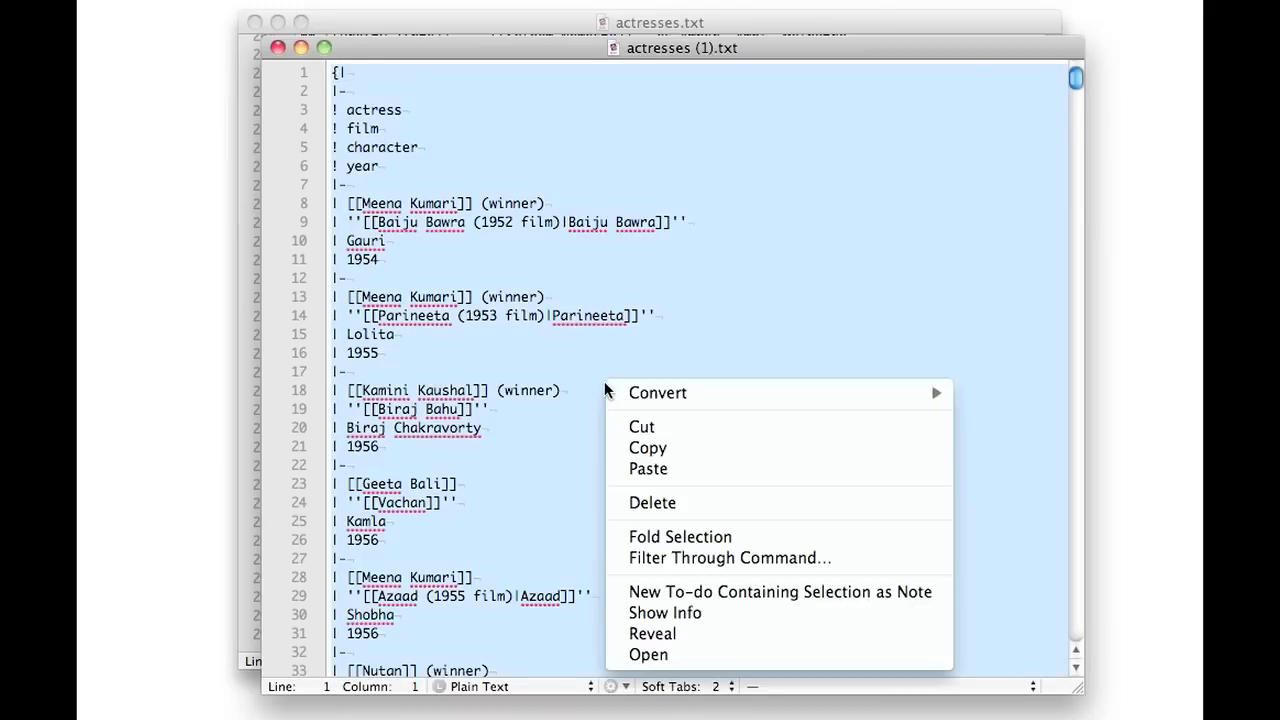
left_click(640, 448)
key("super+Tab")
key("super+a")
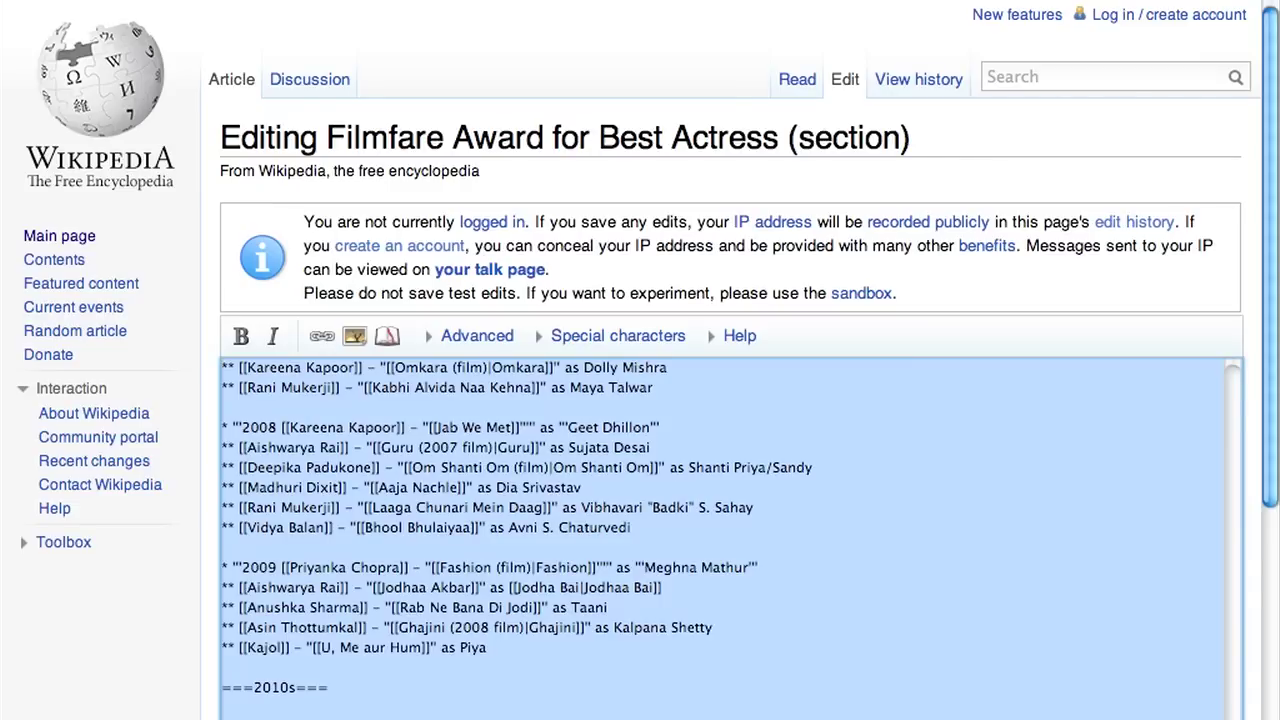
key("super+v")
Preview the edited Wikipedia section and look at the rendered table
scroll(194, 539, "down", 5)
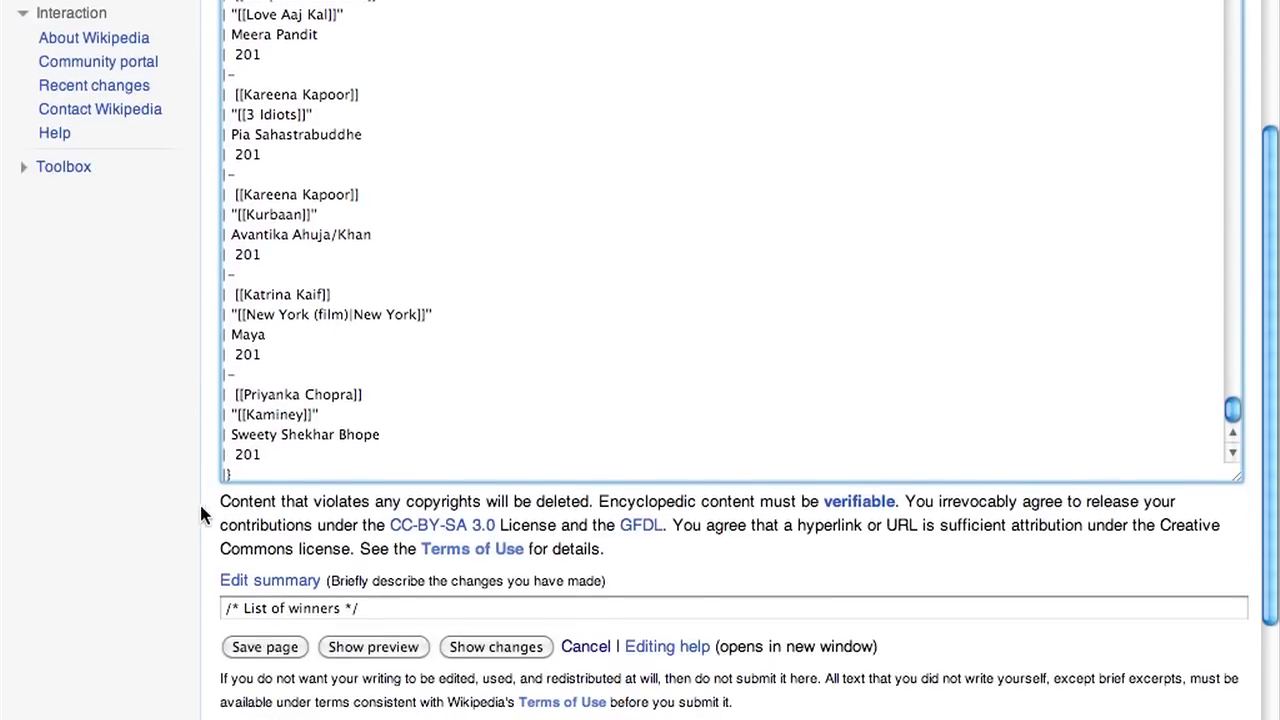
left_click(364, 647)
scroll(365, 700, "down", 3)
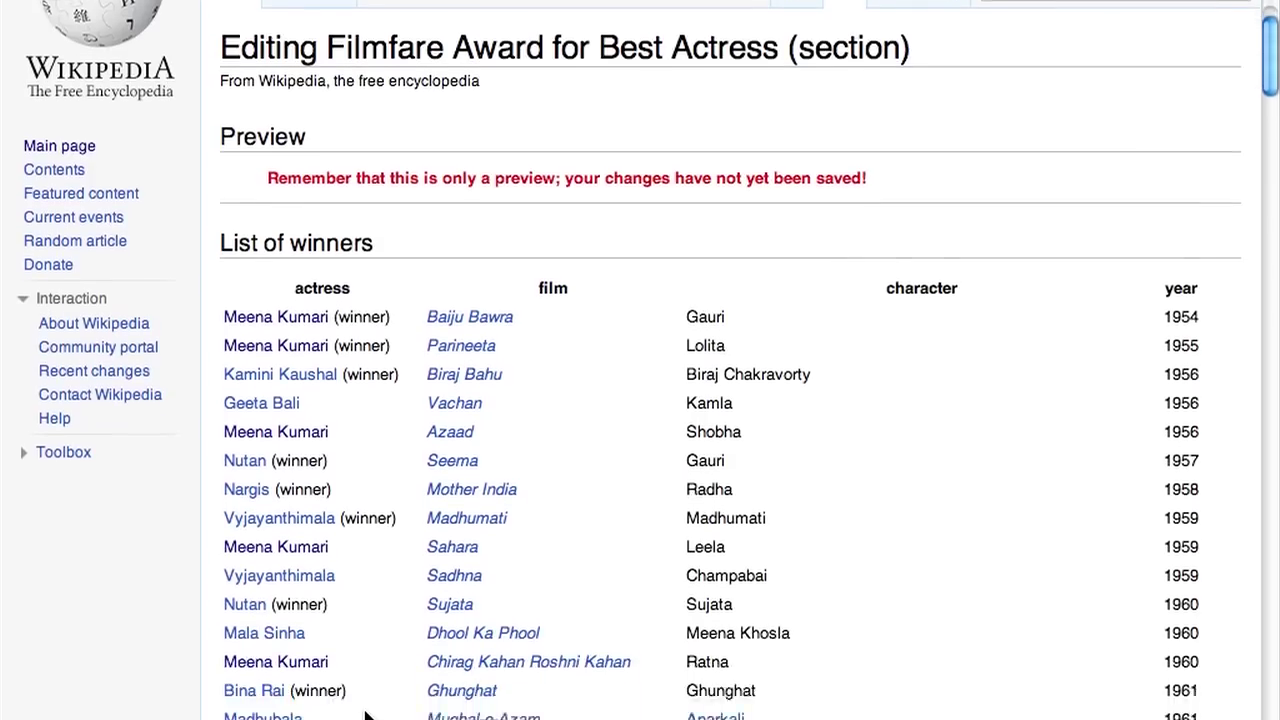
Open the List of winners section of the Filmfare Award for Best Actor article for editing and copy its list markup
scroll(365, 712, "down", 4)
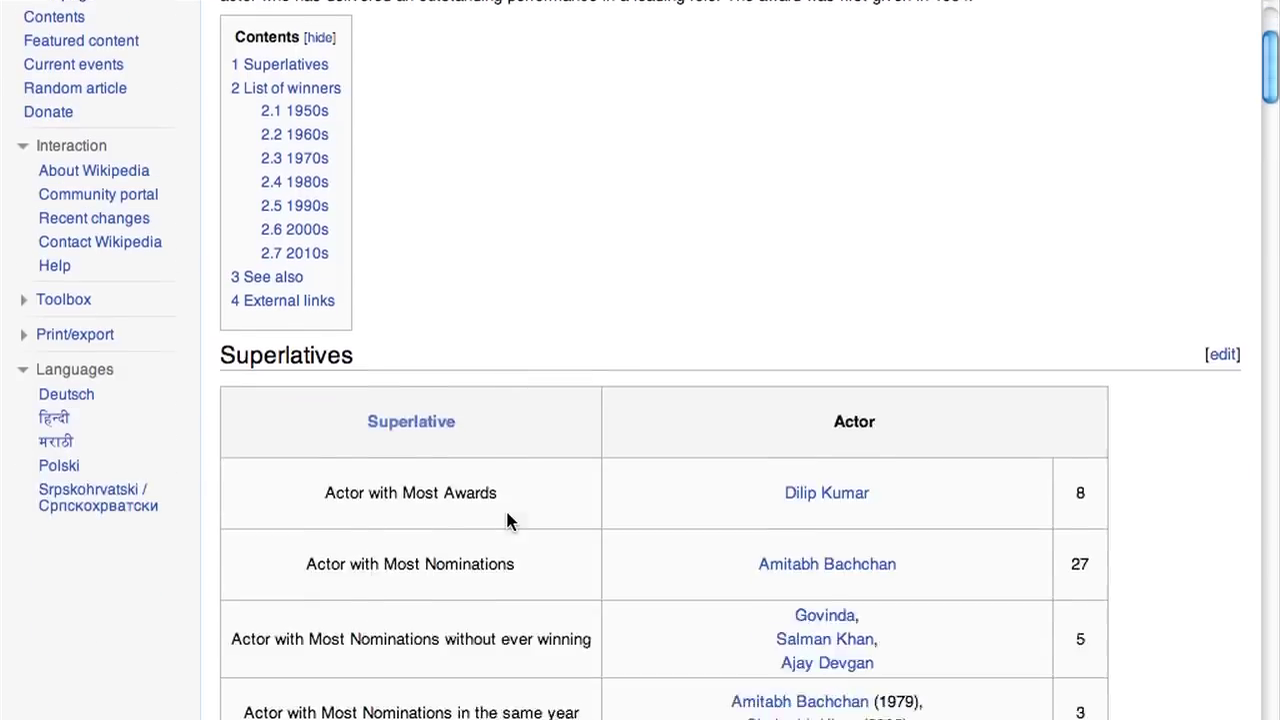
scroll(507, 518, "down", 15)
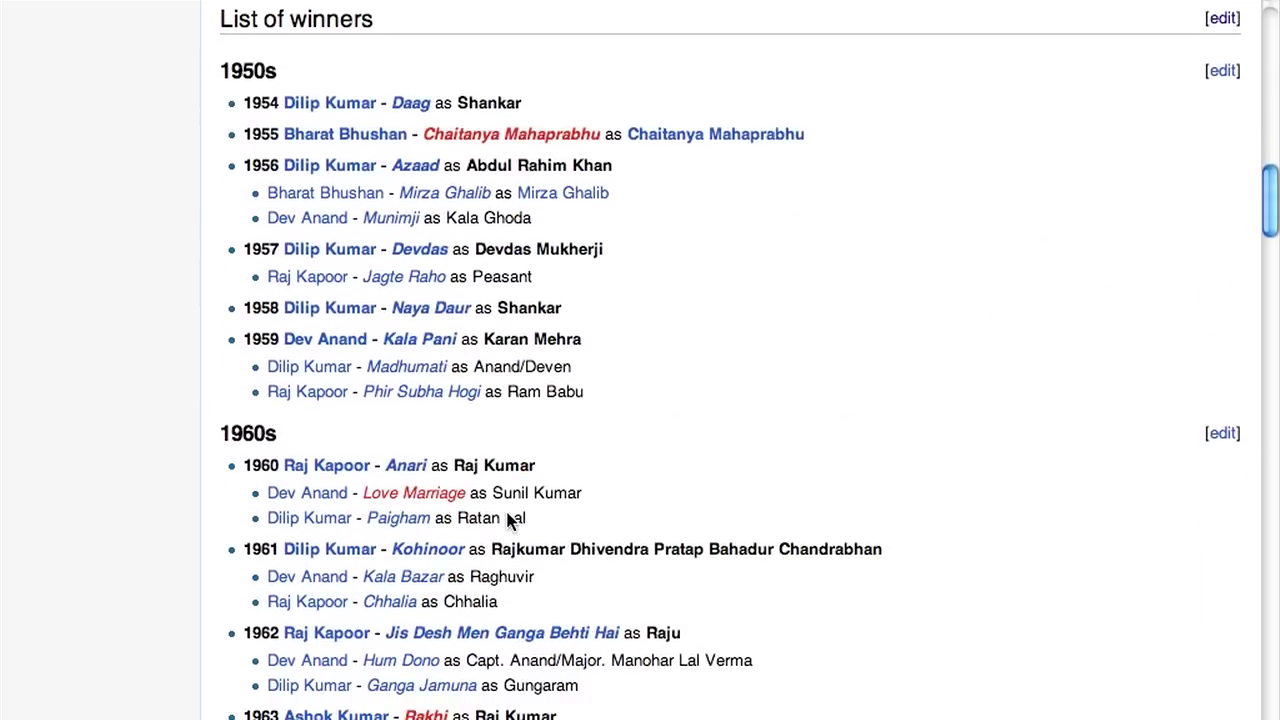
left_click(1222, 18)
scroll(803, 276, "down", 3)
left_click(752, 228)
key("shift+super+Down")
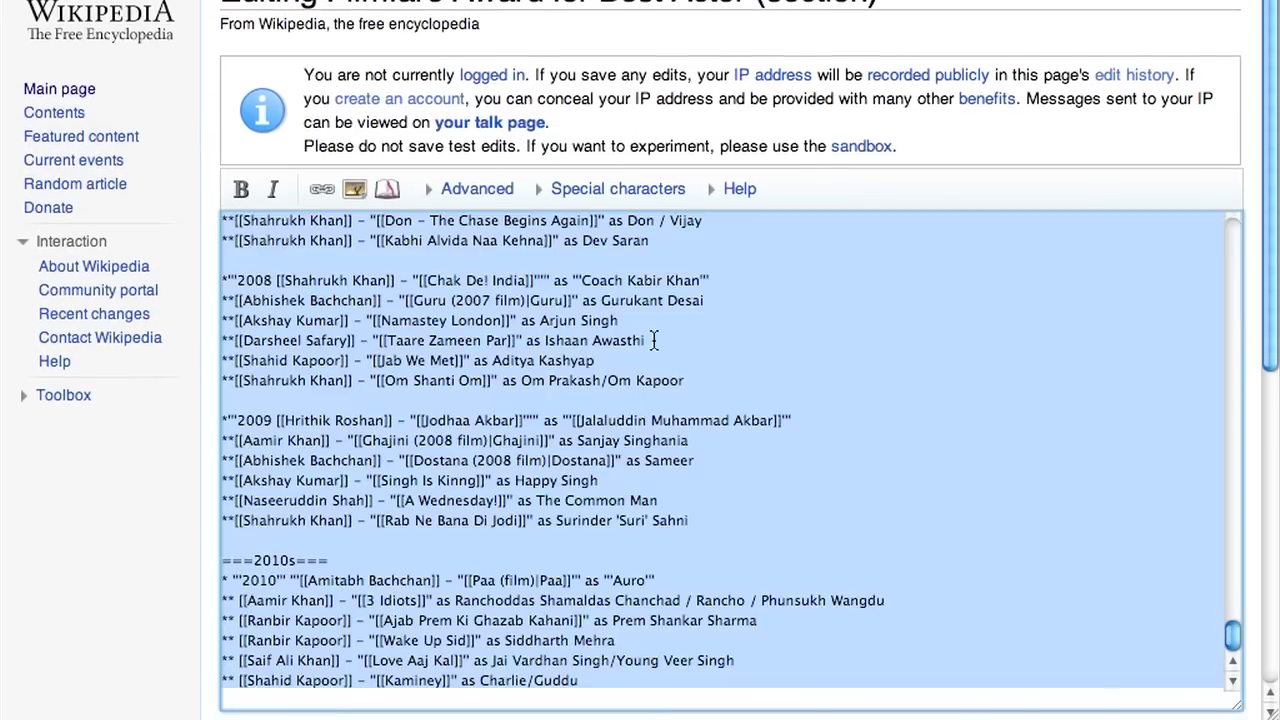
right_click(618, 389)
left_click(668, 489)
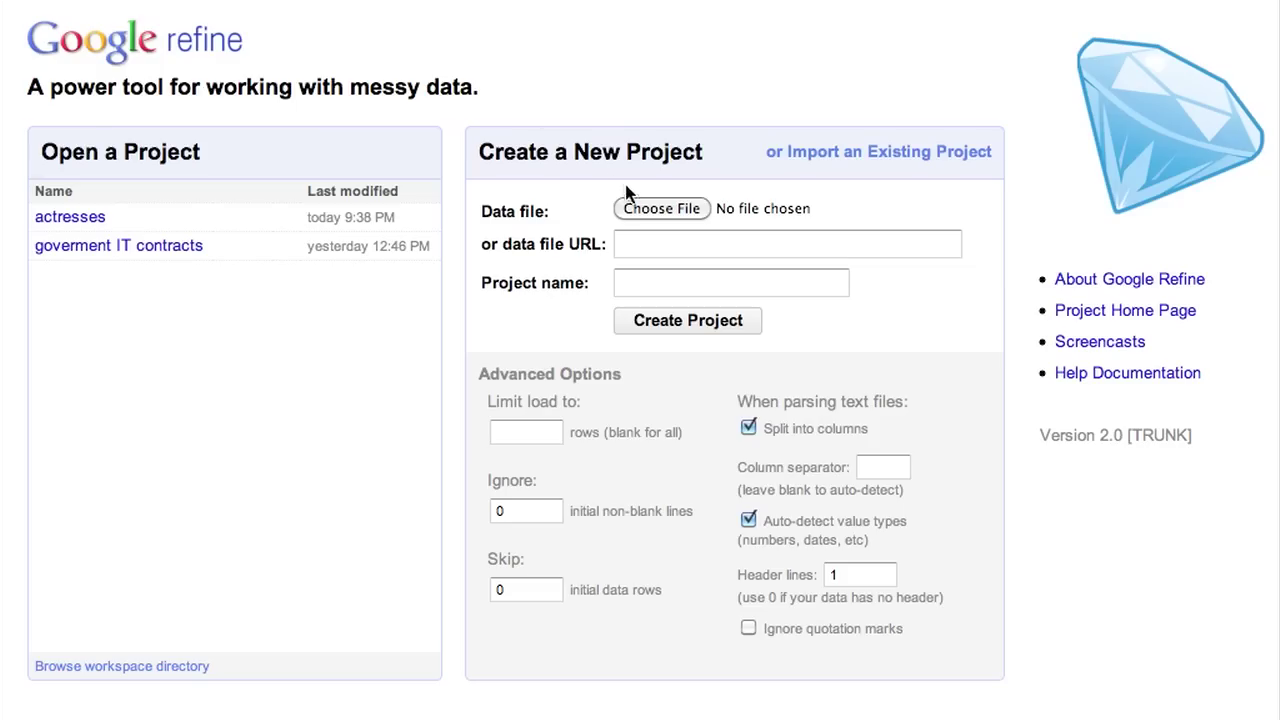
Create a Google Refine project from actors.txt, with splitting into columns turned off and header lines set to 0
left_click(649, 208)
double_click(534, 89)
double_click(534, 89)
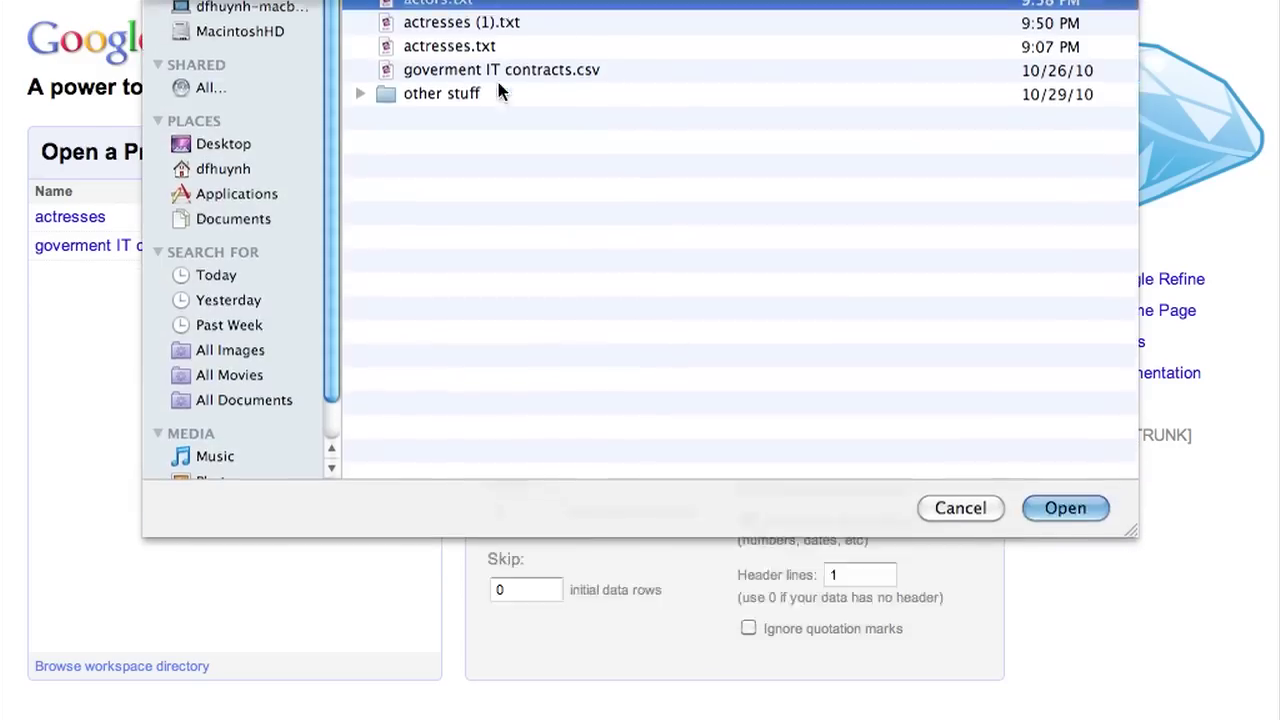
left_click(748, 428)
double_click(834, 574)
type("0")
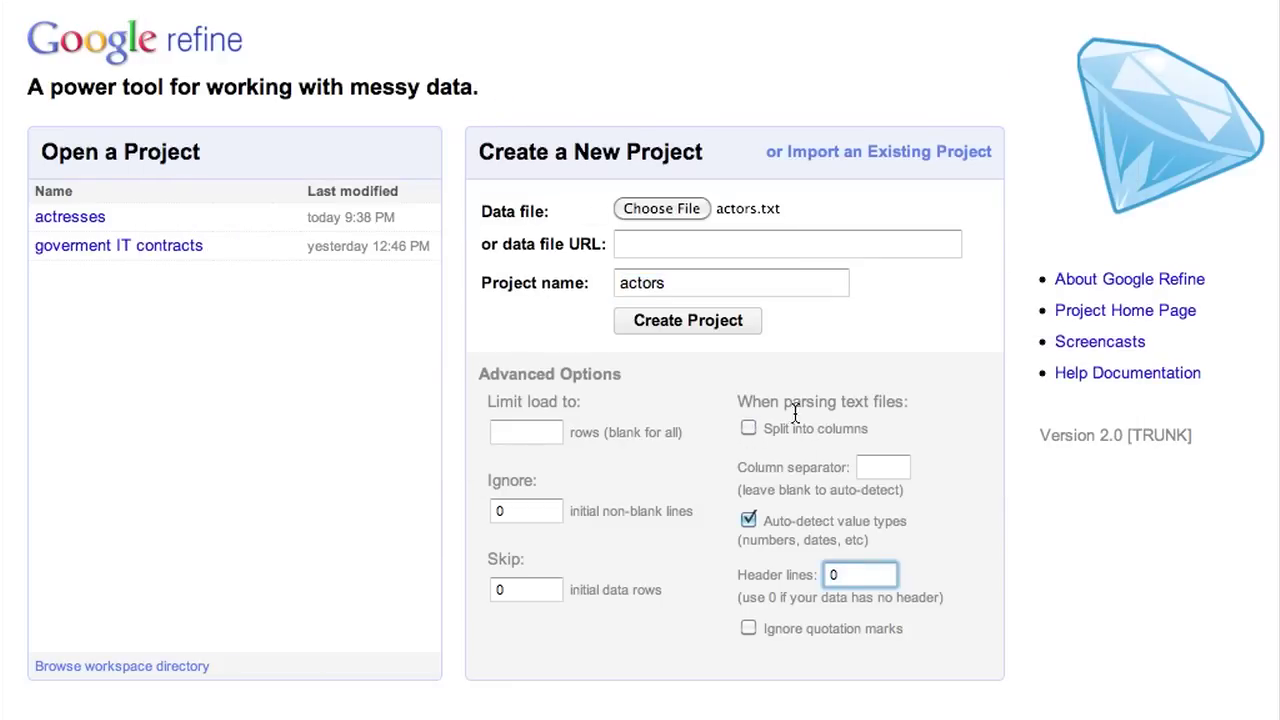
left_click(688, 321)
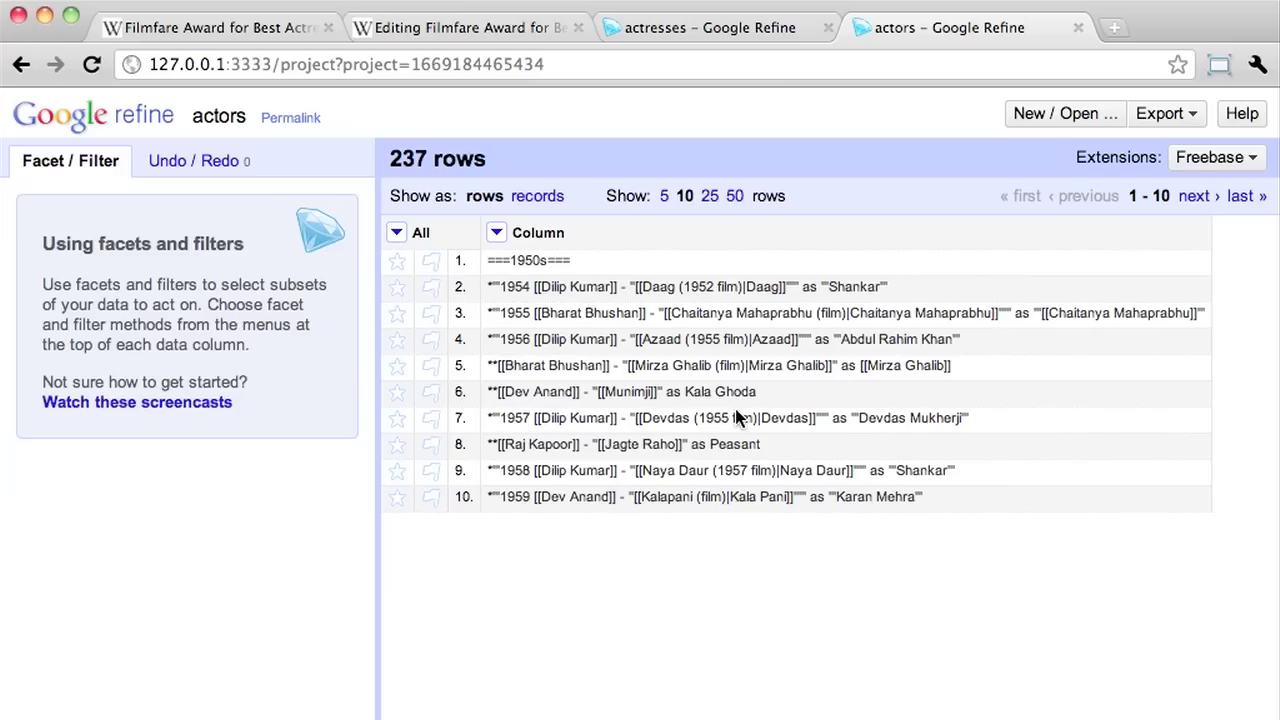
Extract the full operation history of the actresses project and copy its JSON
left_click(734, 32)
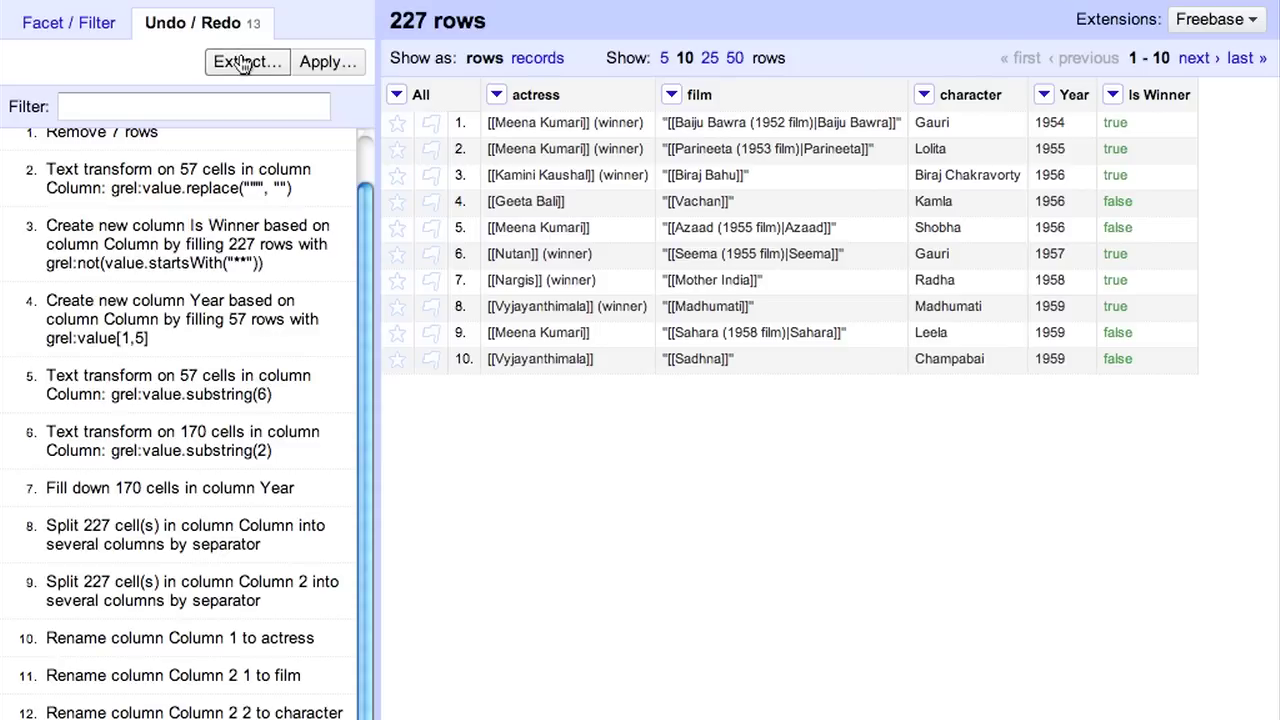
left_click(244, 62)
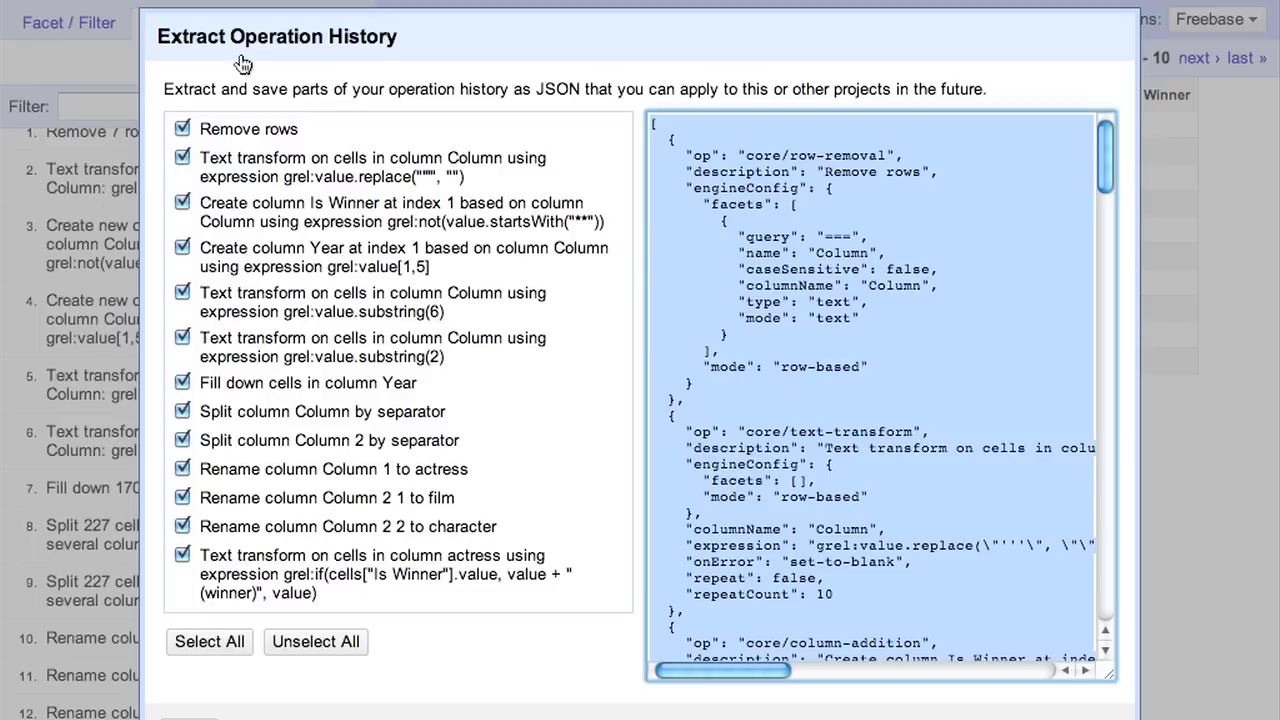
right_click(689, 232)
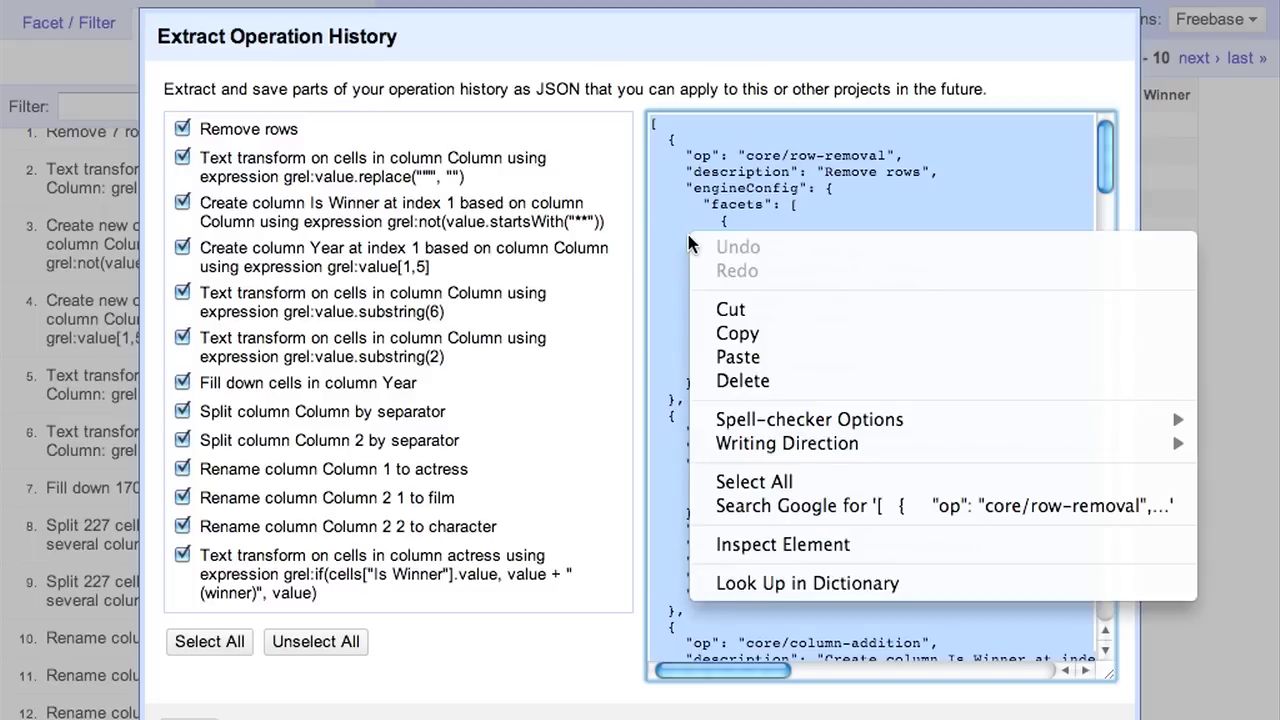
left_click(737, 333)
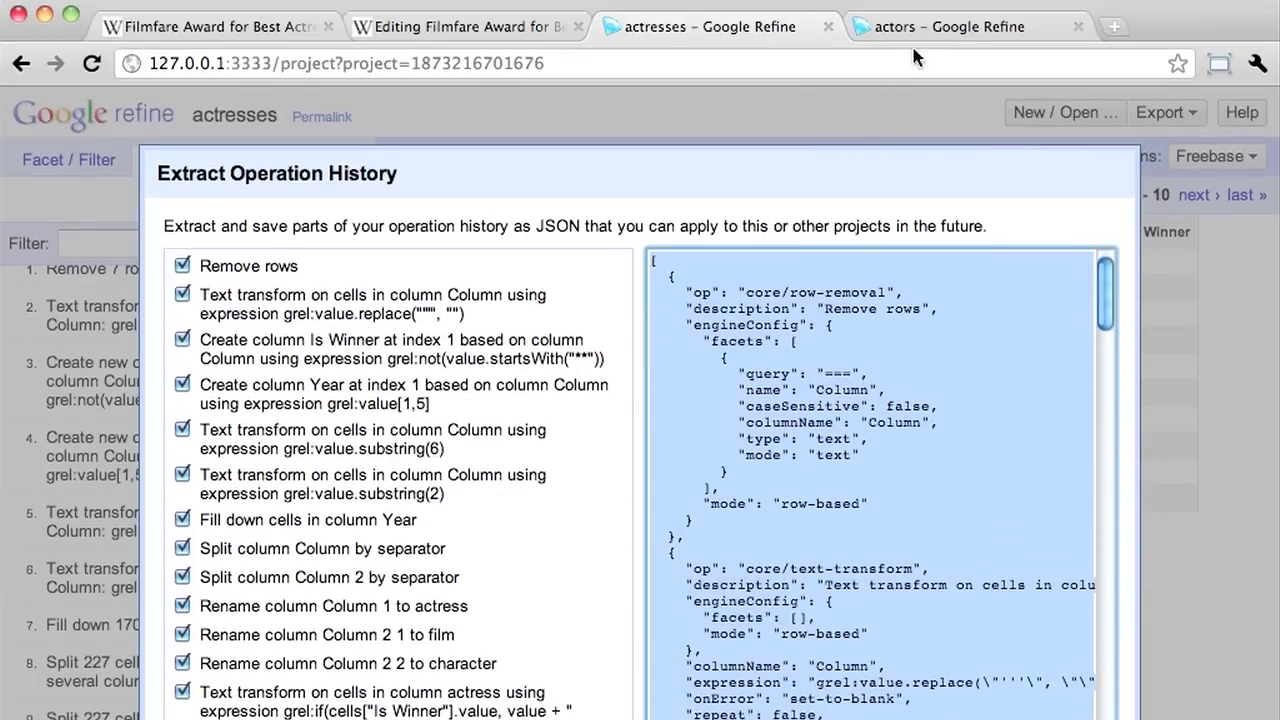
Apply the copied JSON operation history to the actors project
left_click(937, 24)
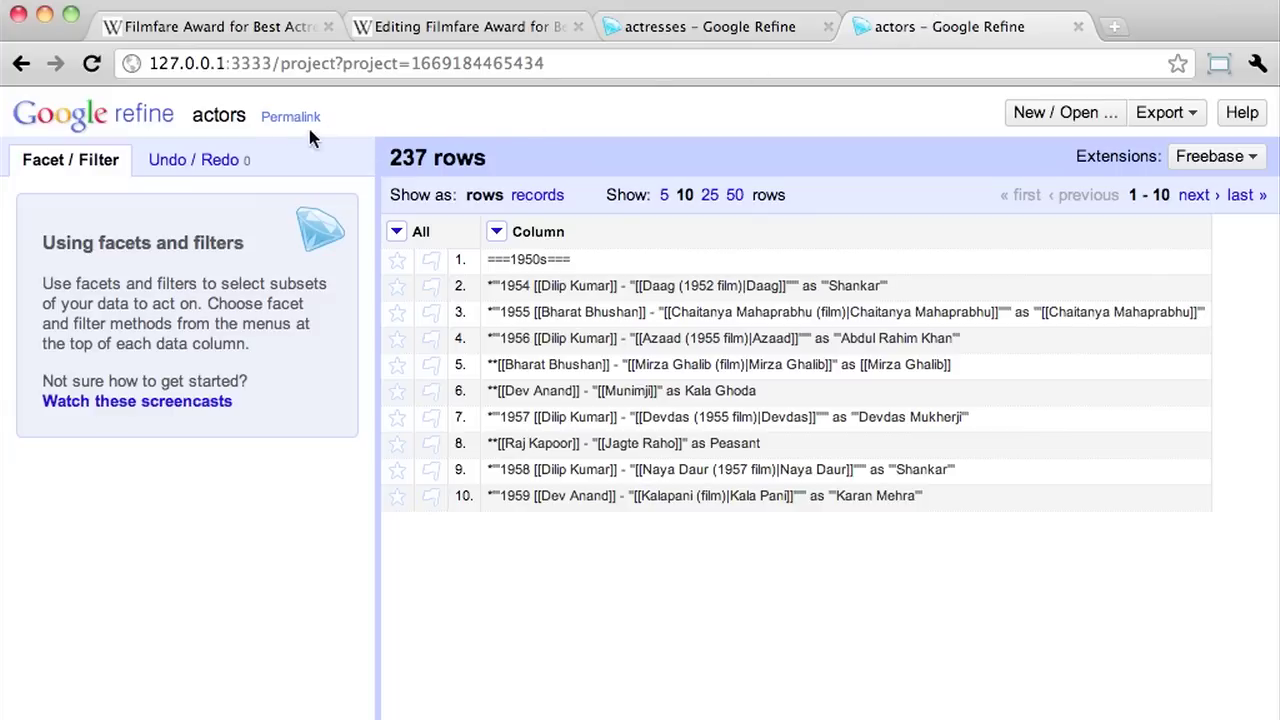
left_click(240, 162)
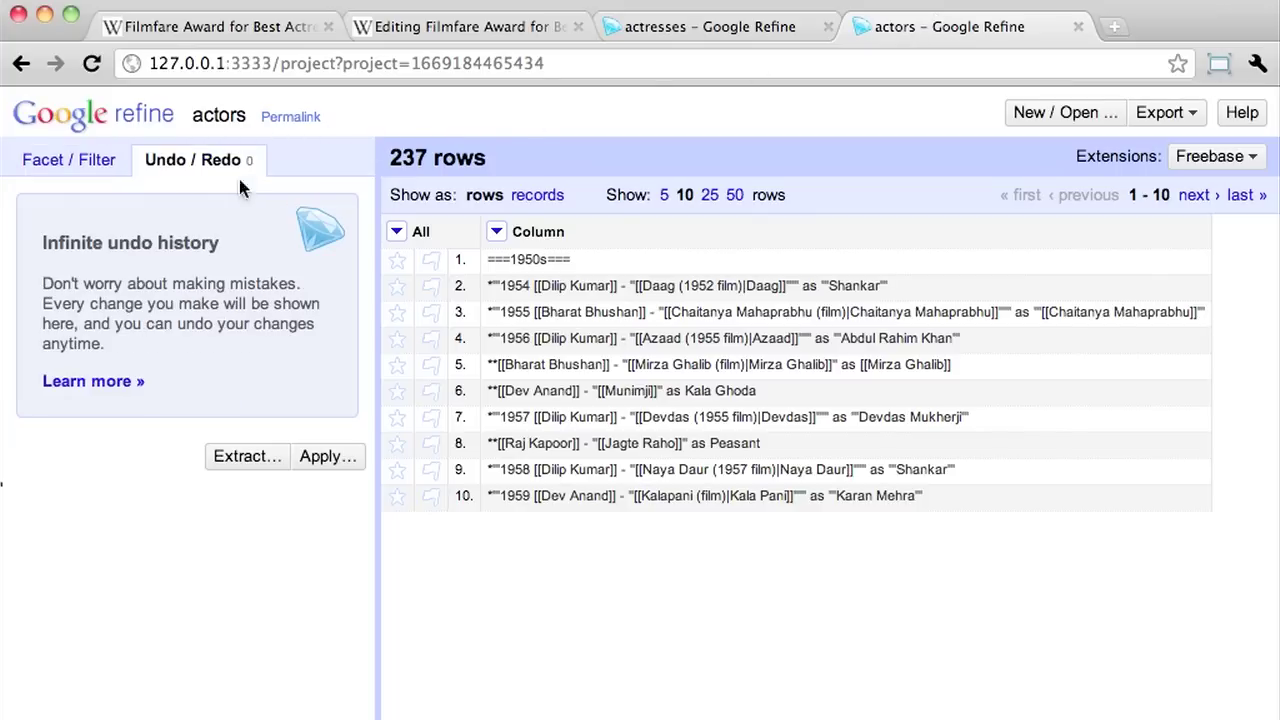
left_click(330, 457)
right_click(331, 458)
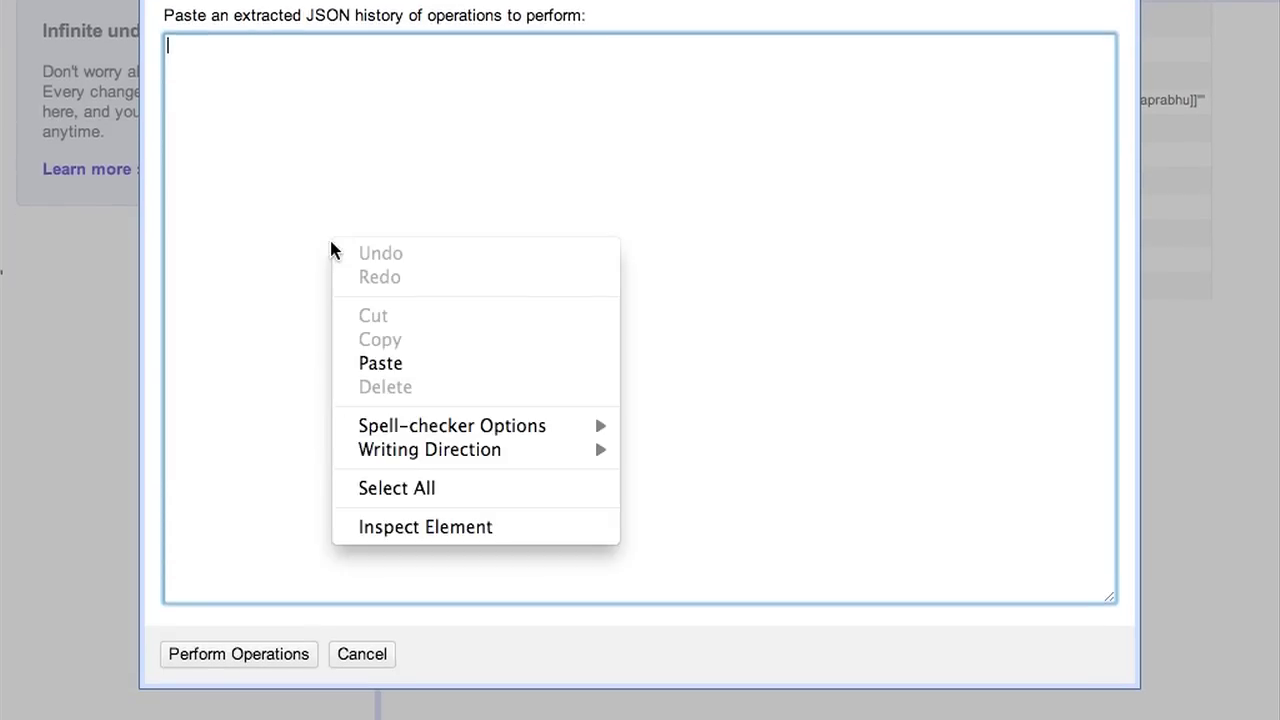
left_click(378, 364)
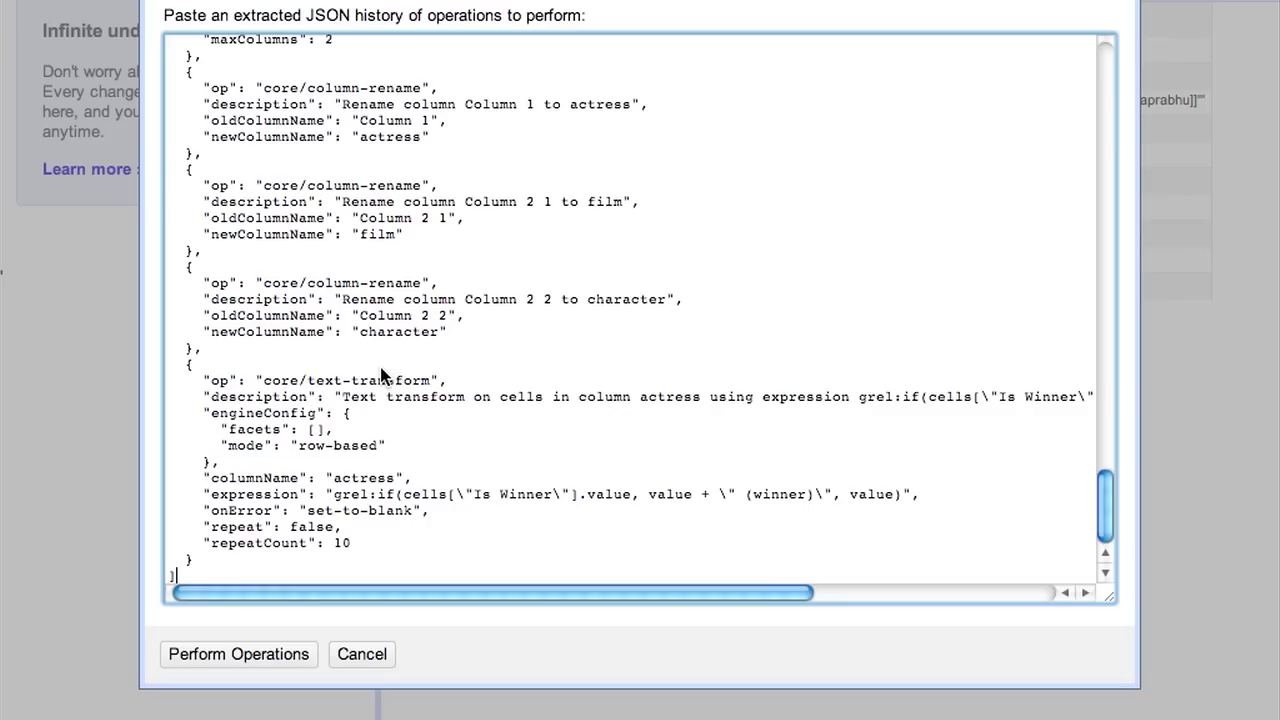
left_click(257, 659)
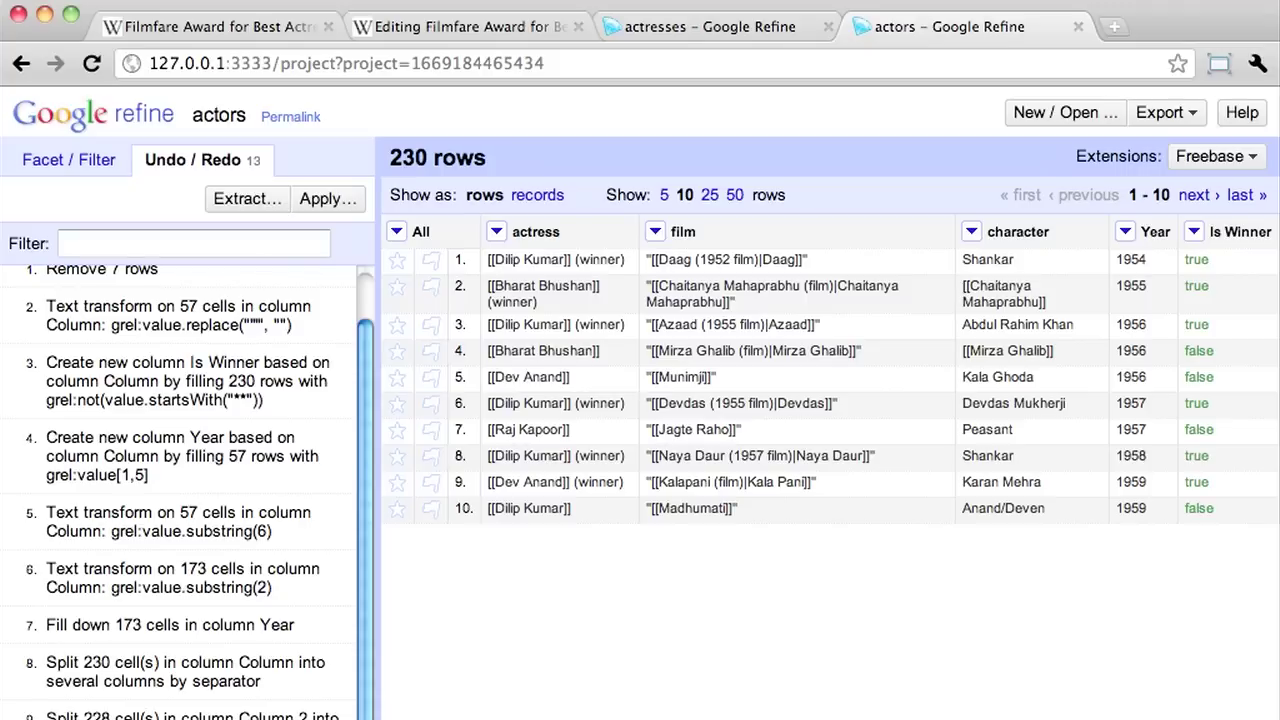